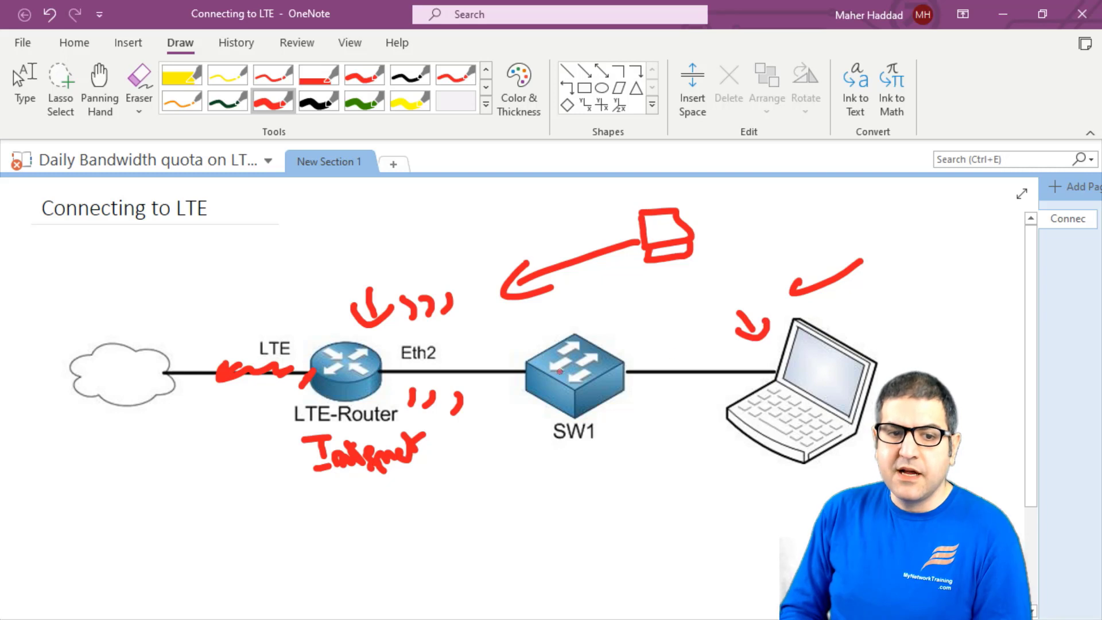
mouse_move(292, 312)
left_mouse_down()
mouse_move(310, 346)
mouse_move(314, 323)
left_mouse_up()
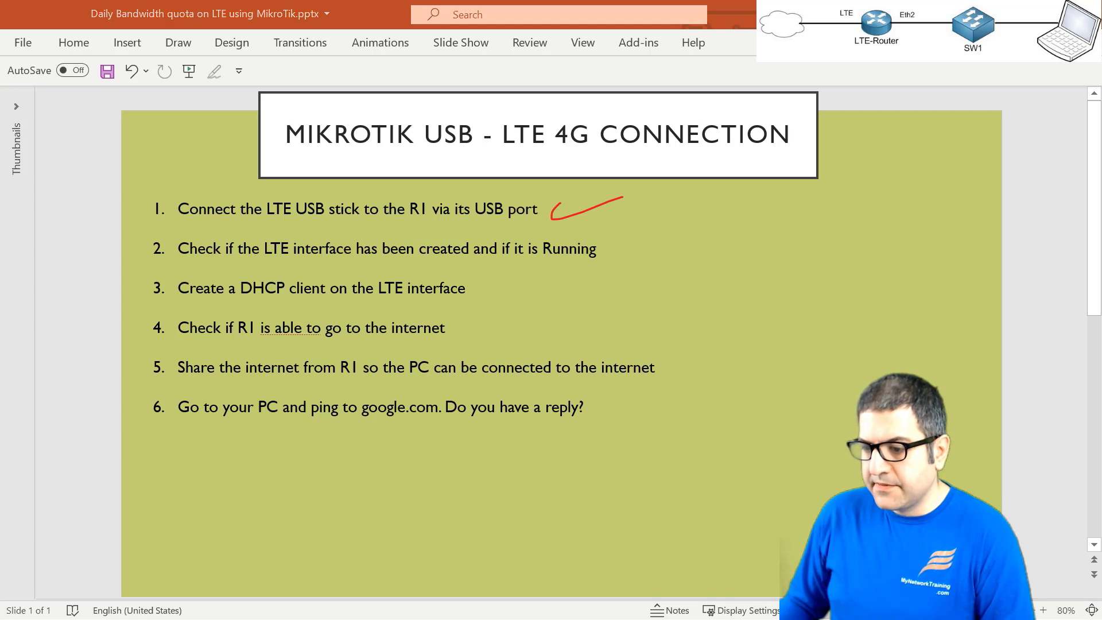
- Switch to WinBox, enlarge its window and connect to the MikroTik router with the admin login
key("alt+Tab")
left_click_drag(504, 41, 473, 29)
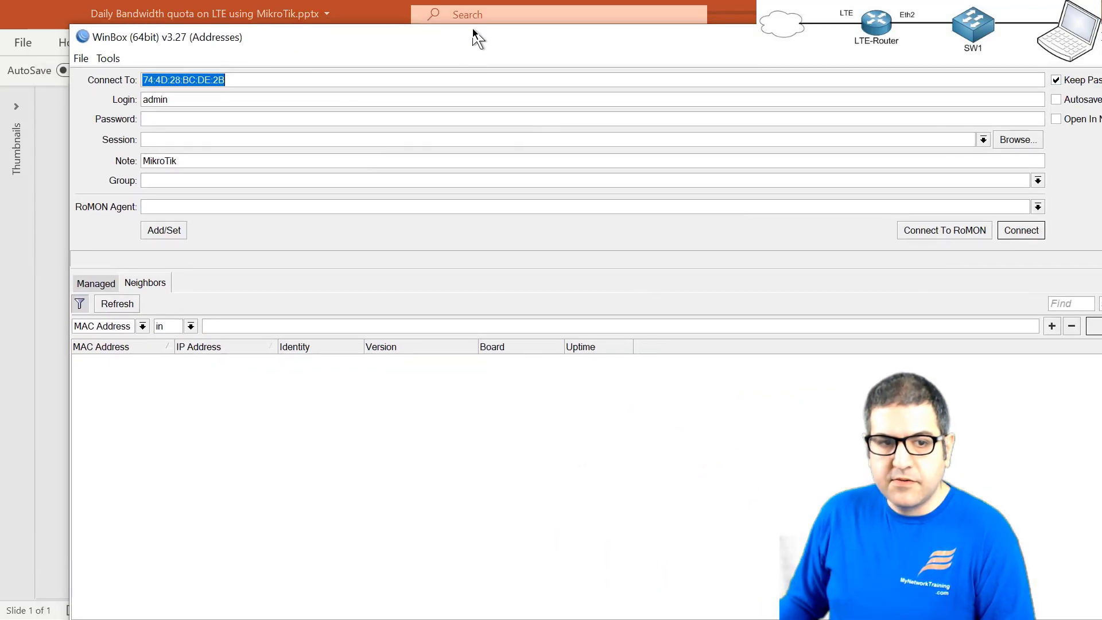
double_click(481, 45)
left_click(946, 201)
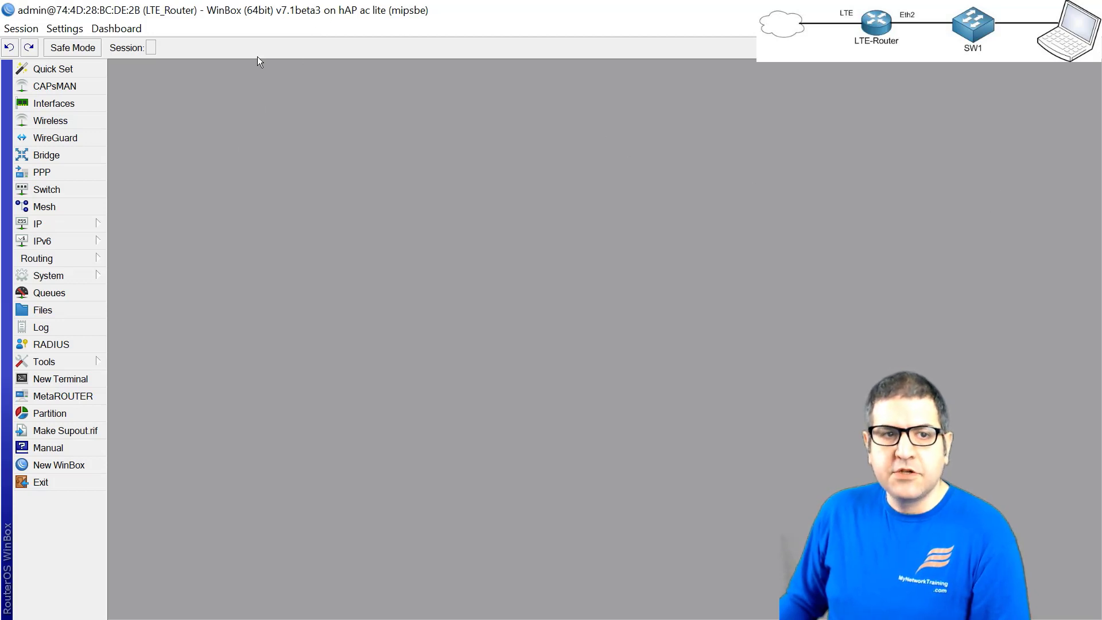
- Inspect the lte1 interface's general, cellular, status and traffic details, and close the interface windows
left_click(56, 104)
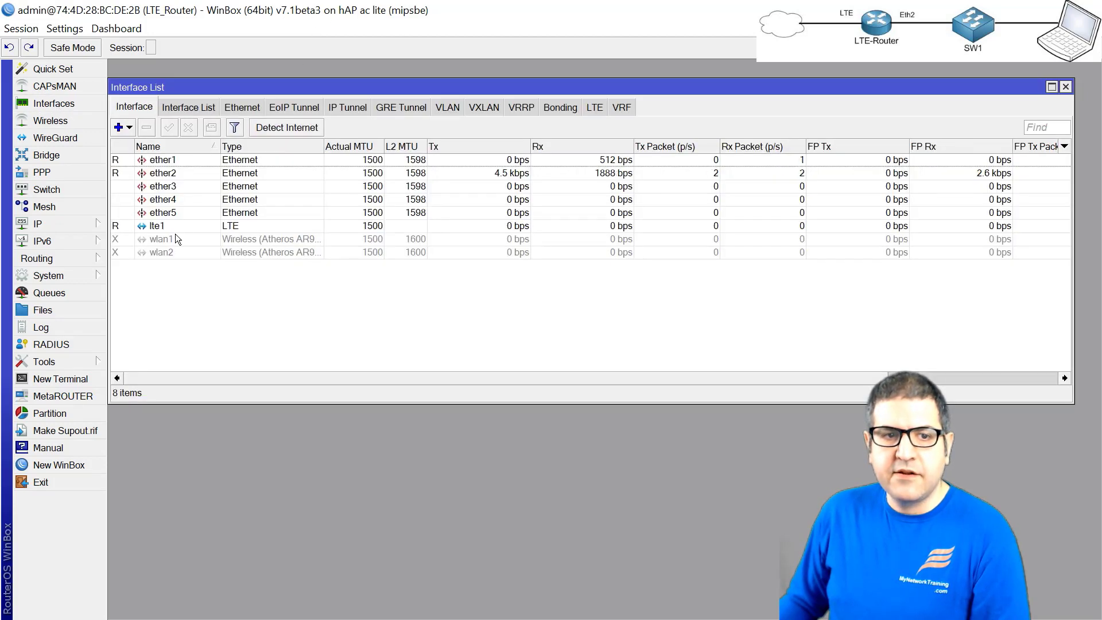
left_click(151, 227)
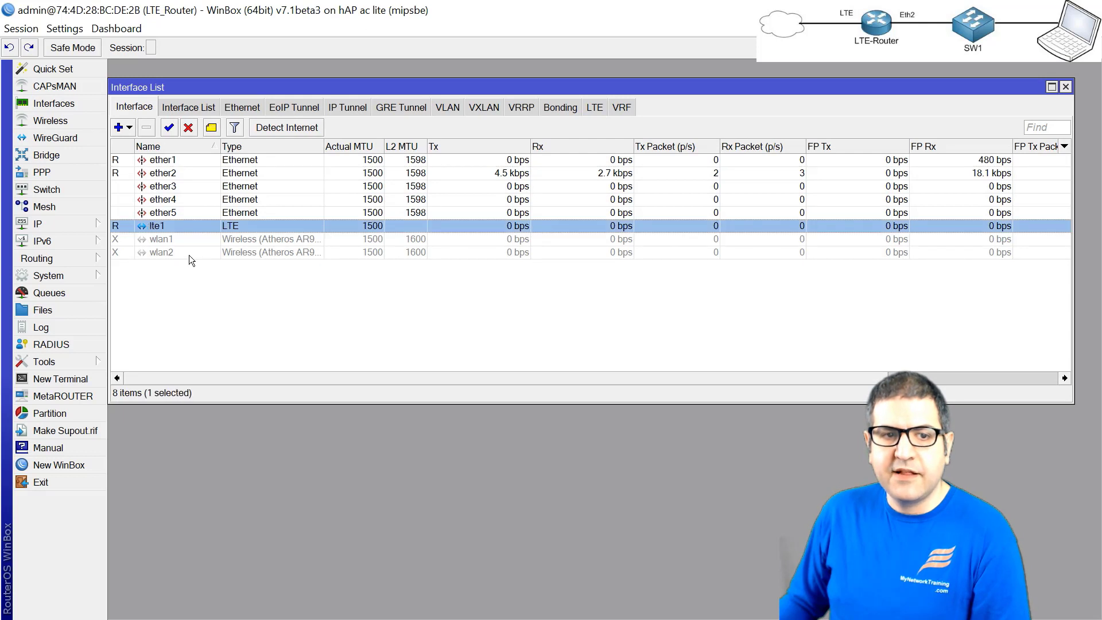
double_click(143, 230)
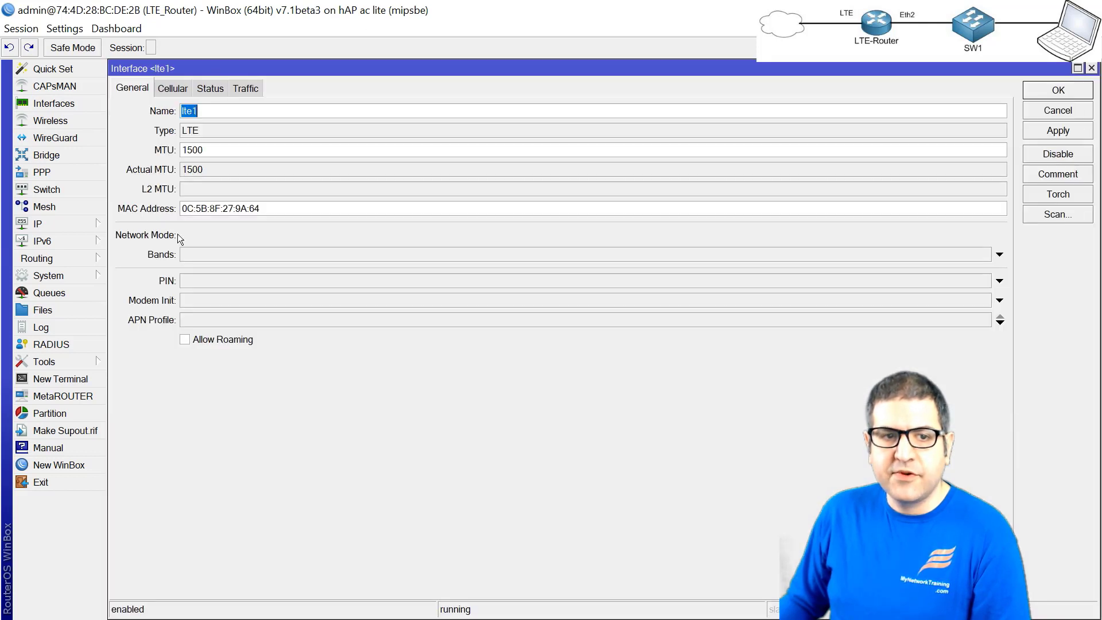
left_click(180, 90)
left_click(219, 90)
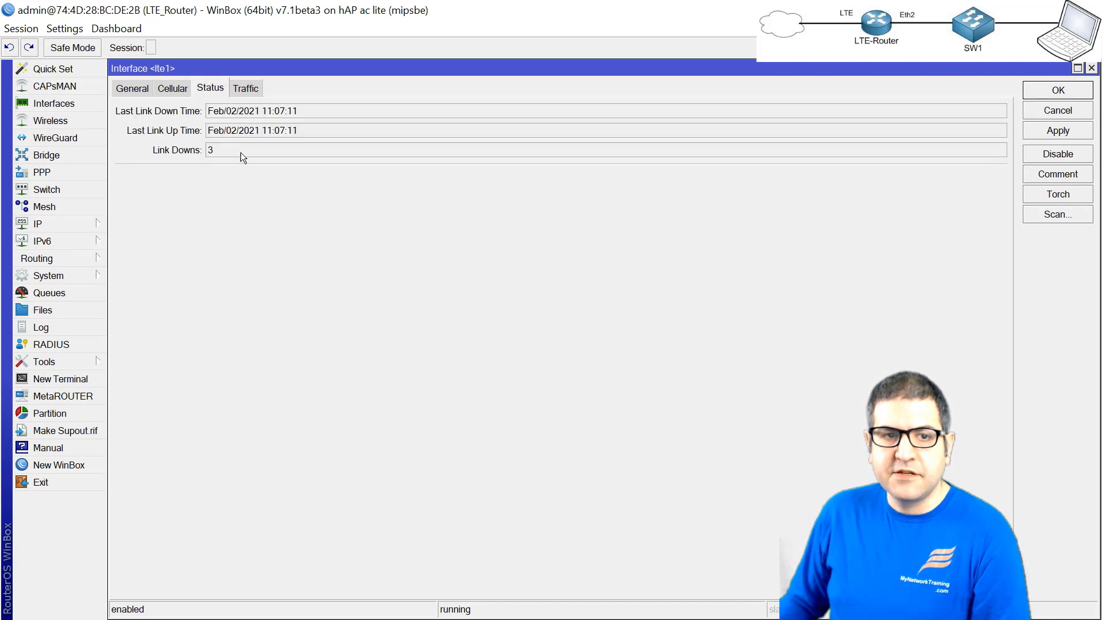
left_click(244, 88)
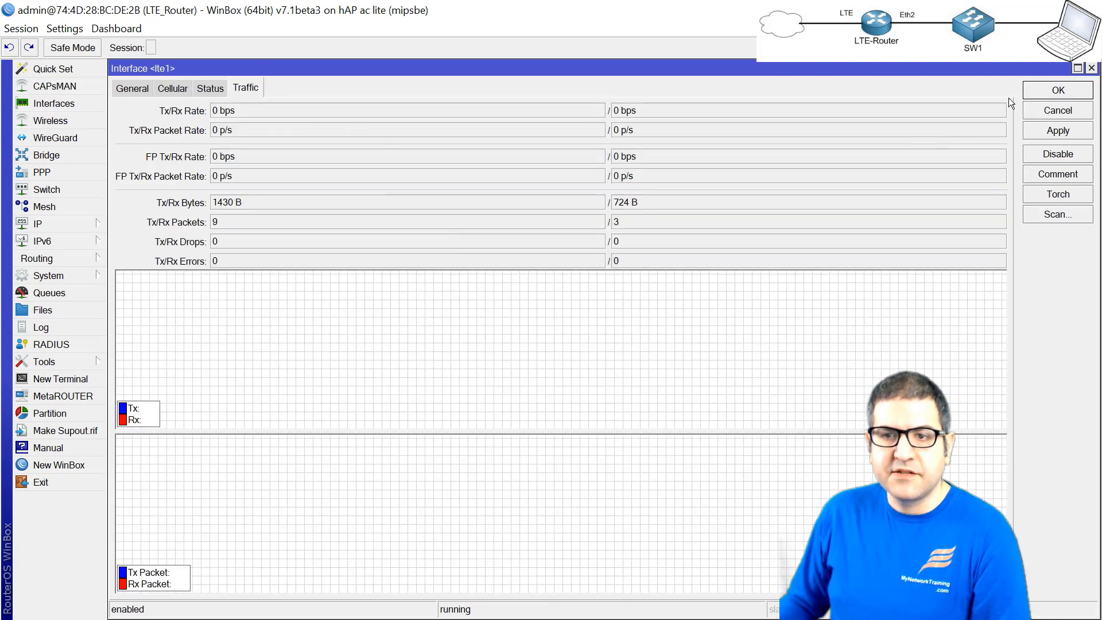
left_click(1092, 68)
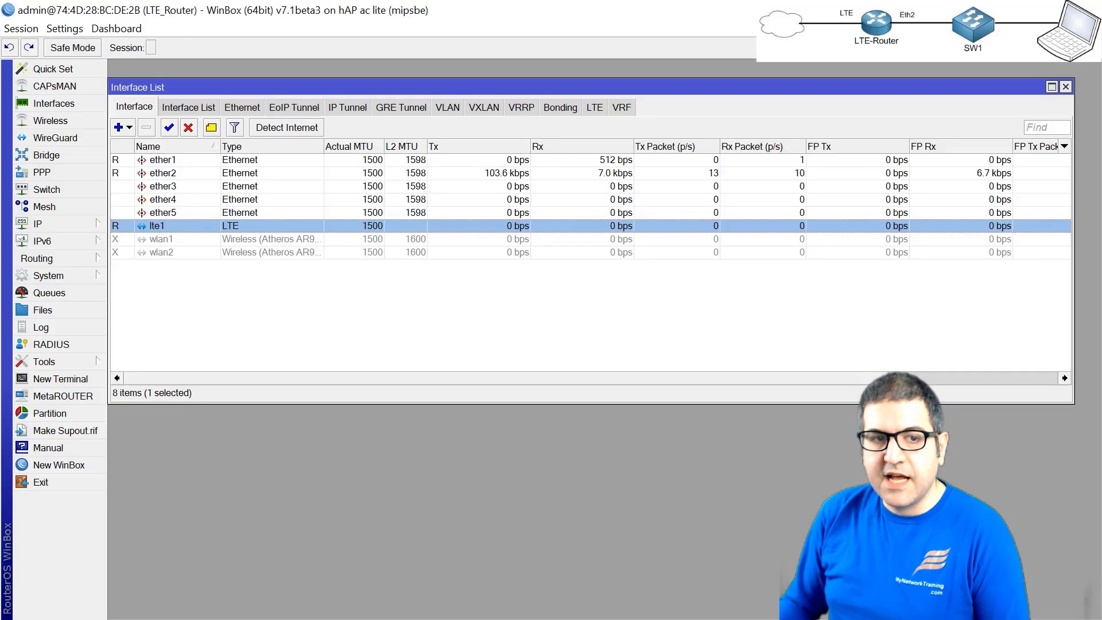
left_click(1066, 87)
- Remove the existing dynamic DHCP client on the lte1 interface
left_click(92, 224)
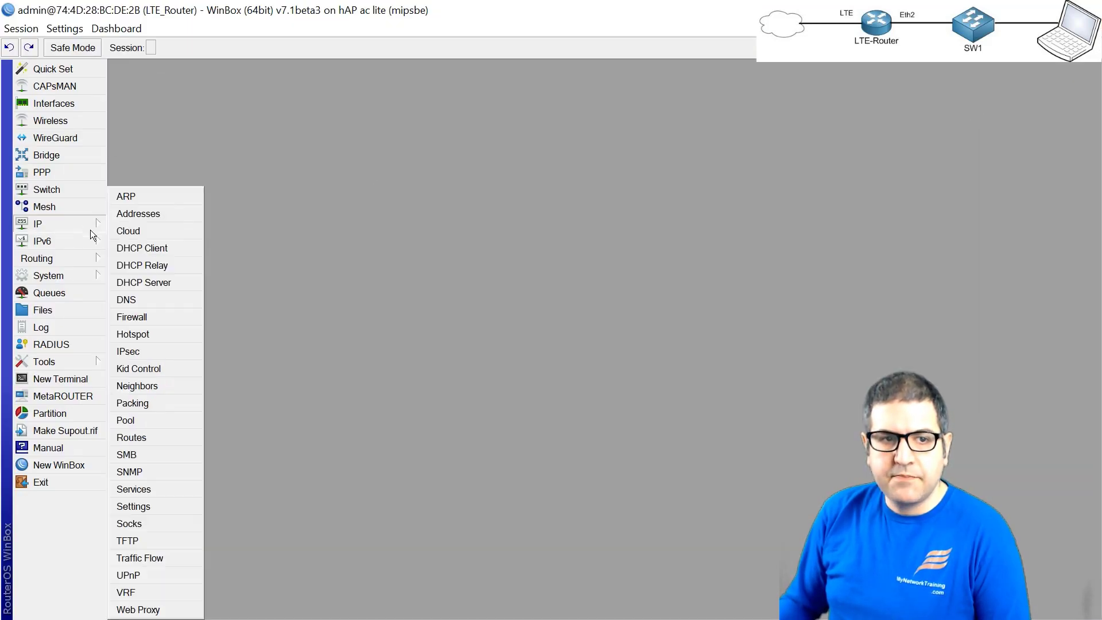
left_click(165, 249)
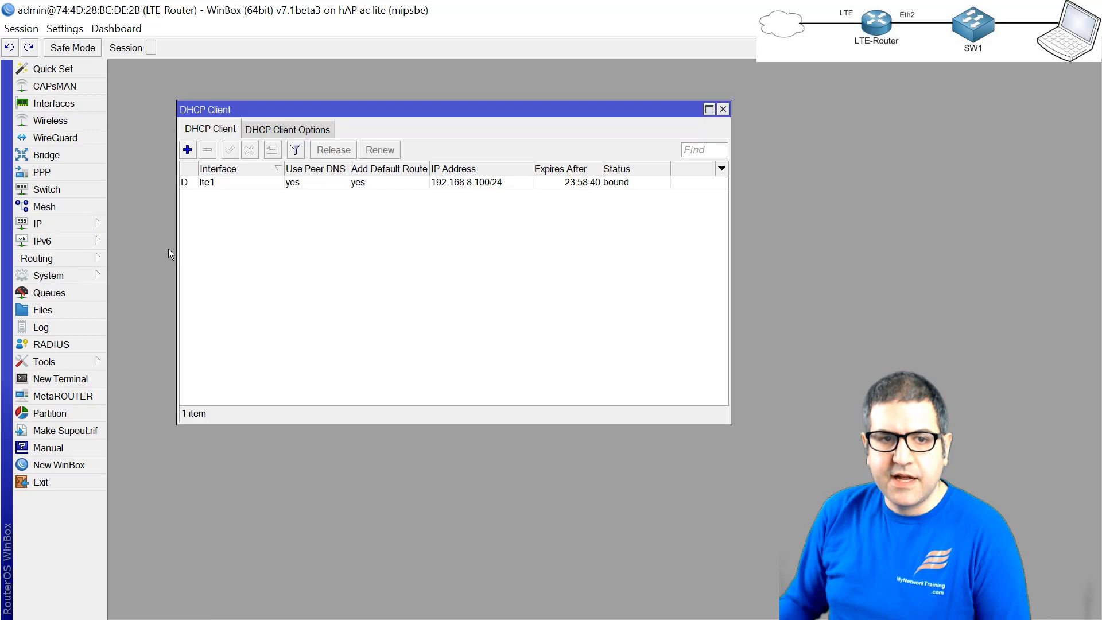
left_click(208, 183)
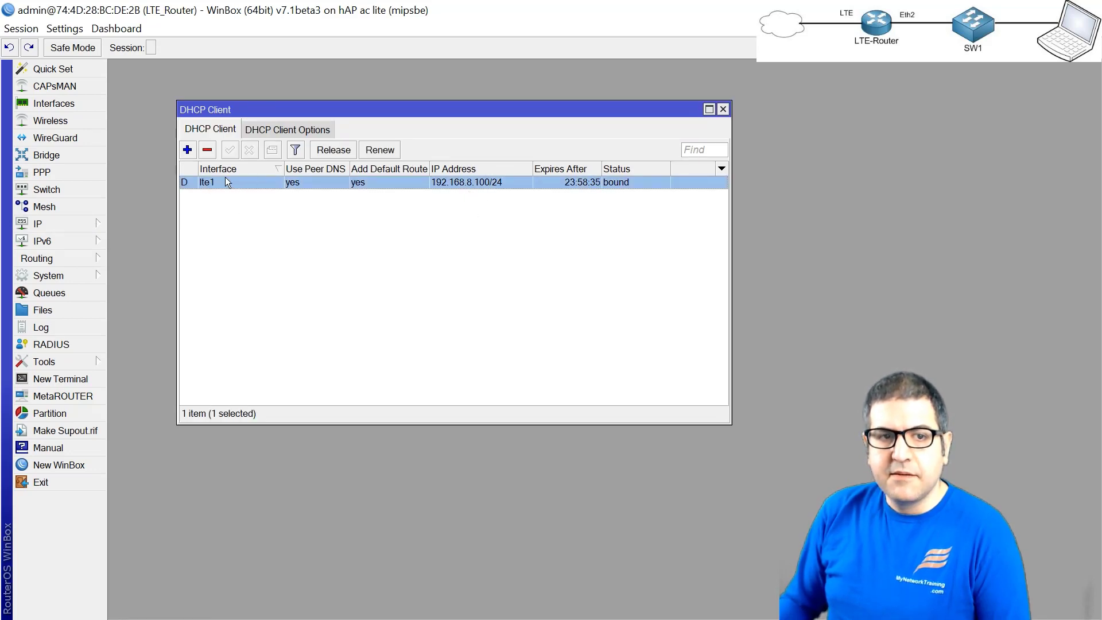
left_click(207, 150)
- Add a DHCP client on the lte1 interface with peer DNS, peer NTP and the default route, and enable it
left_click(188, 150)
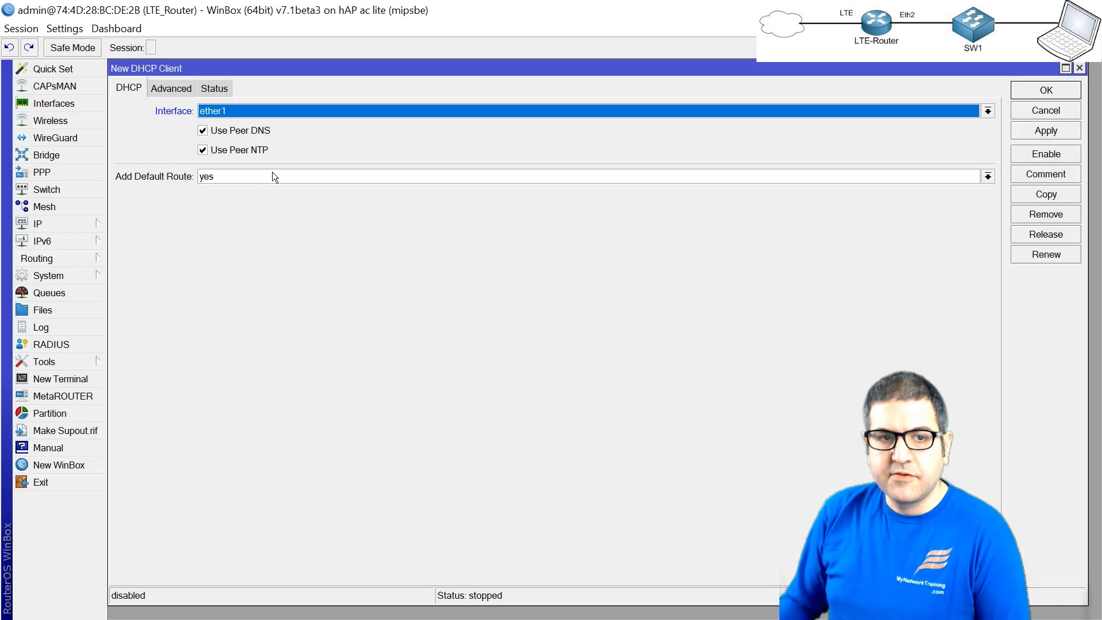
left_click(245, 111)
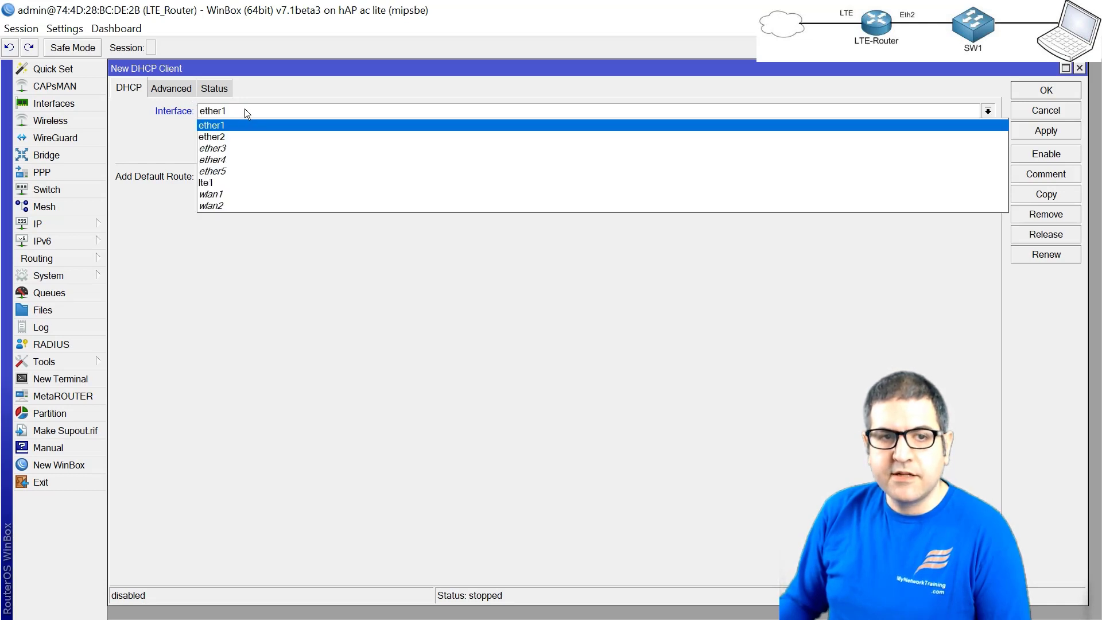
left_click(253, 176)
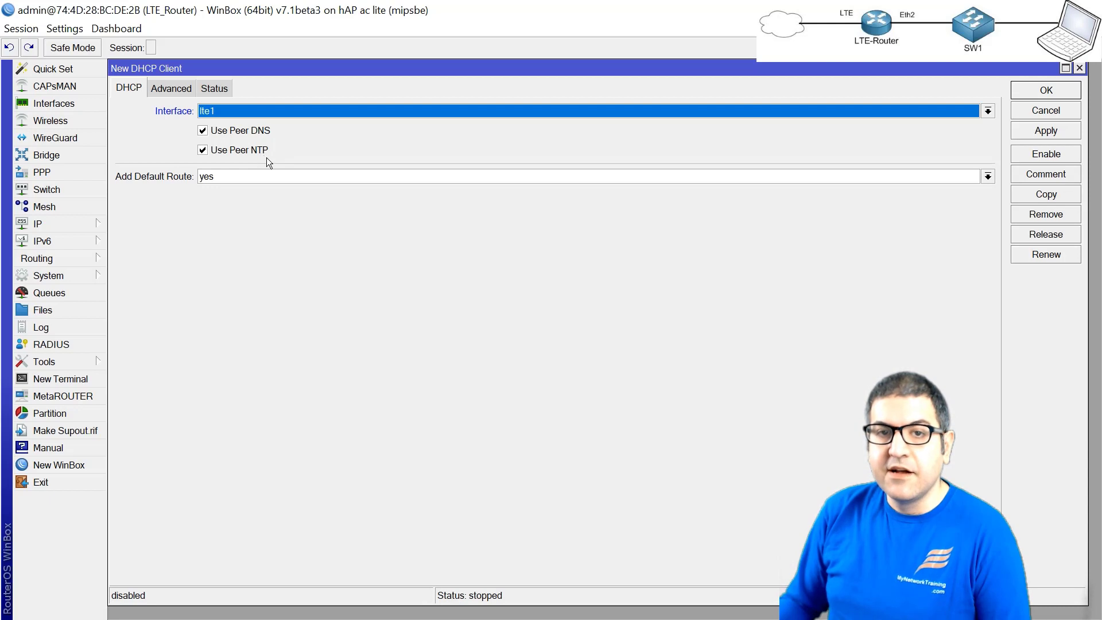
left_click(1039, 91)
left_click(199, 182)
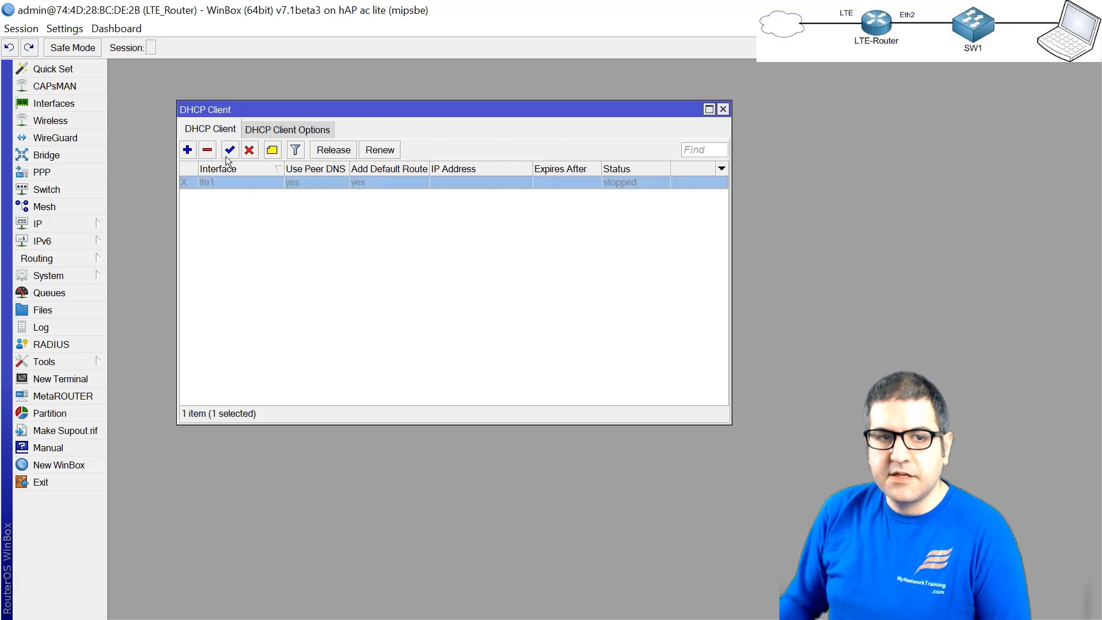
left_click(229, 150)
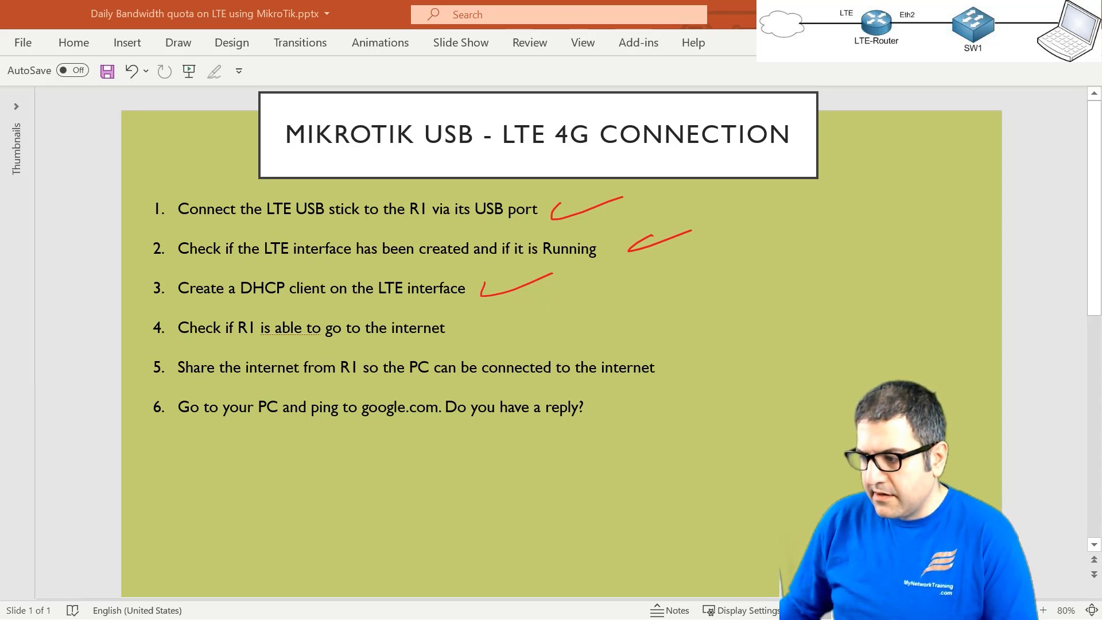
- Switch back to WinBox and check the lte1 entry in the IP address list and the 0.0.0.0/0 default route
key("alt+Tab")
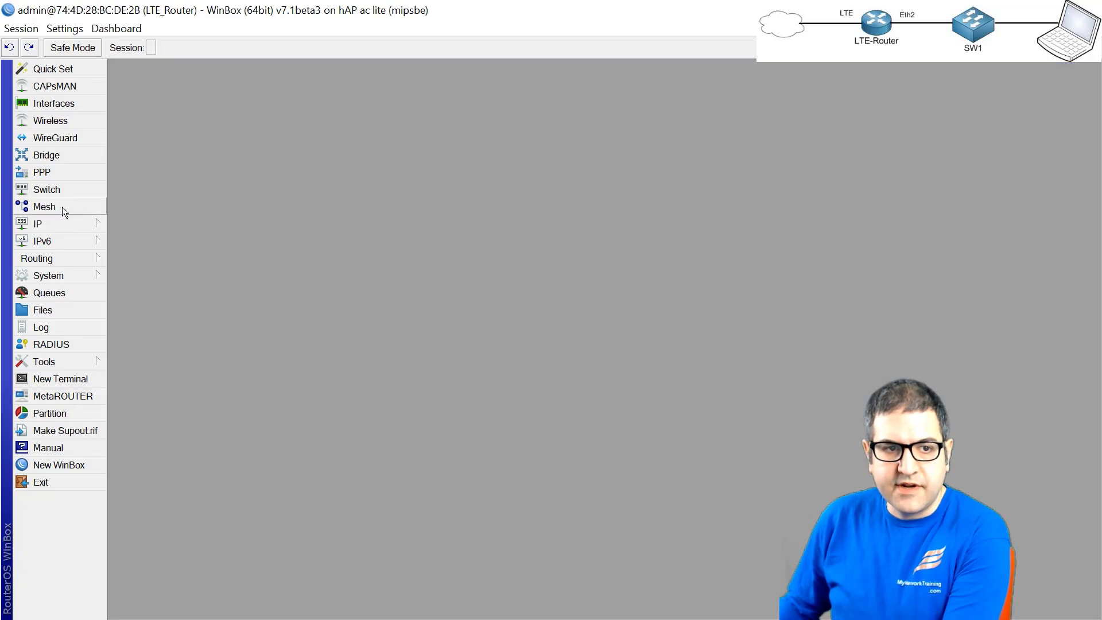
left_click(48, 225)
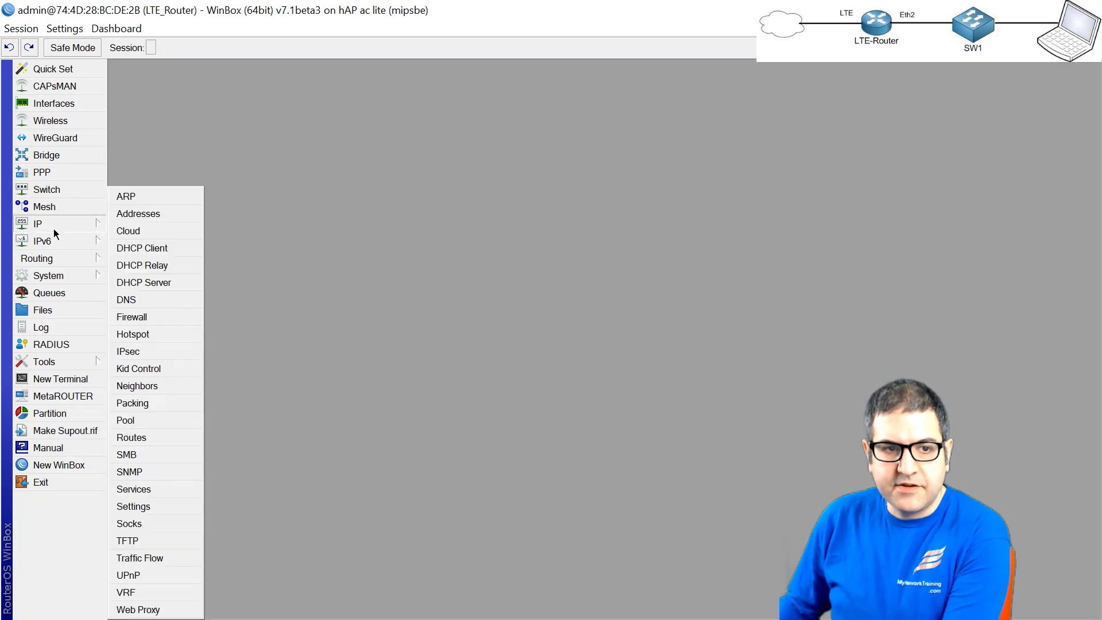
left_click(153, 213)
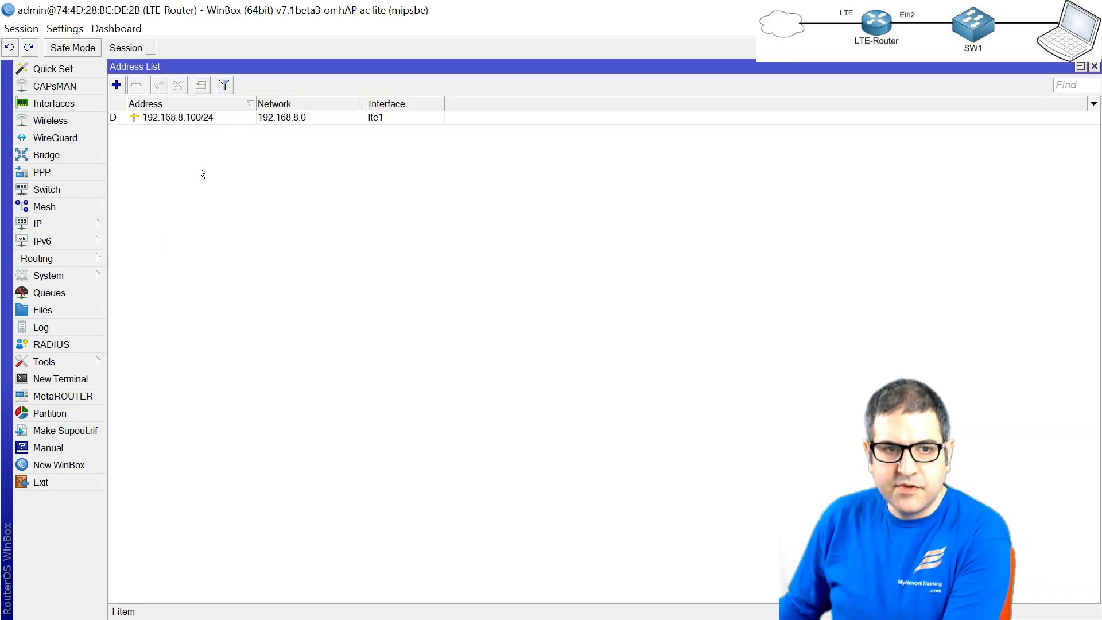
left_click(188, 121)
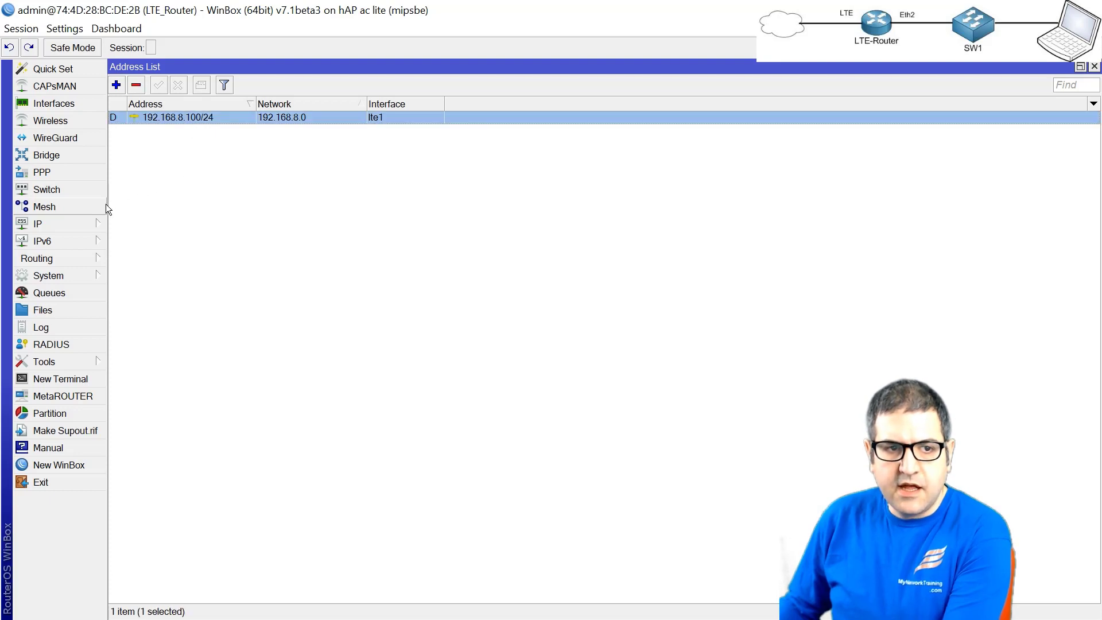
left_click(68, 222)
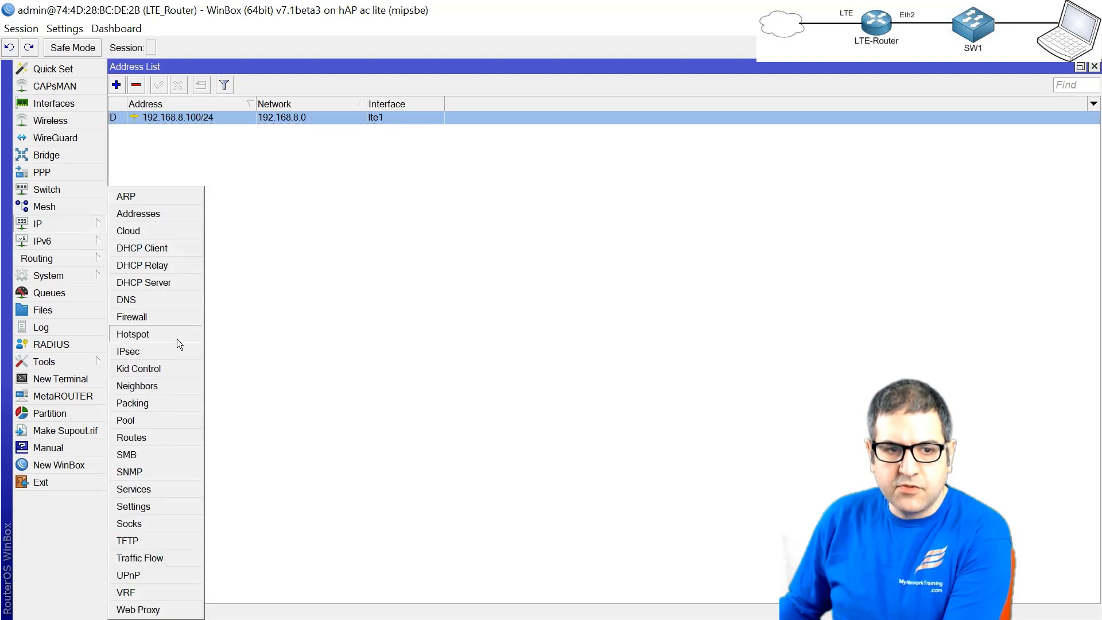
left_click(154, 436)
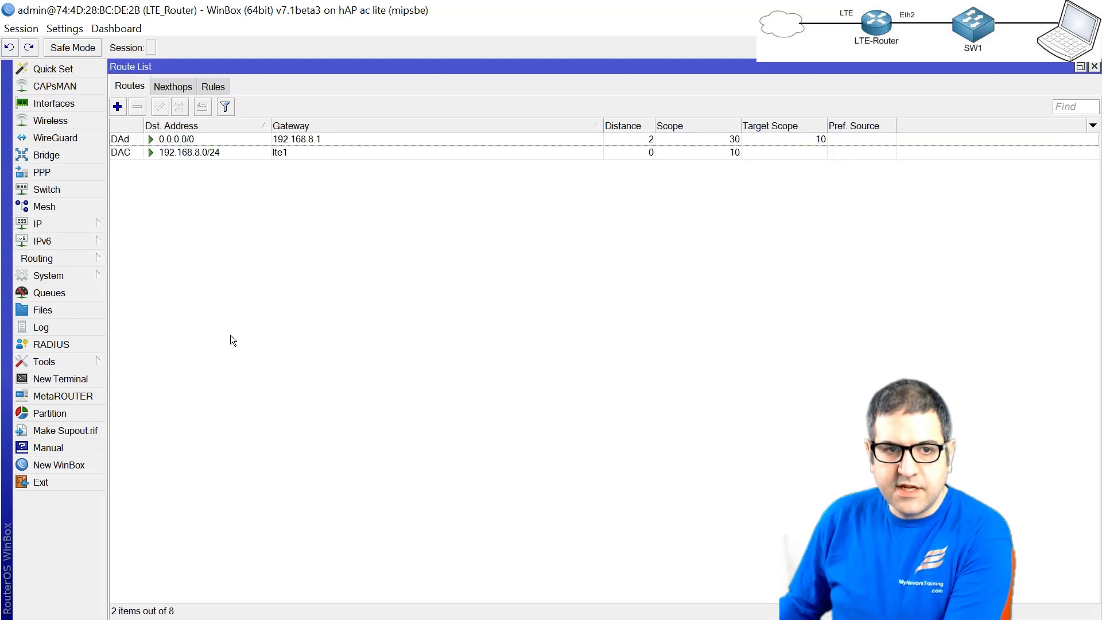
left_click(175, 142)
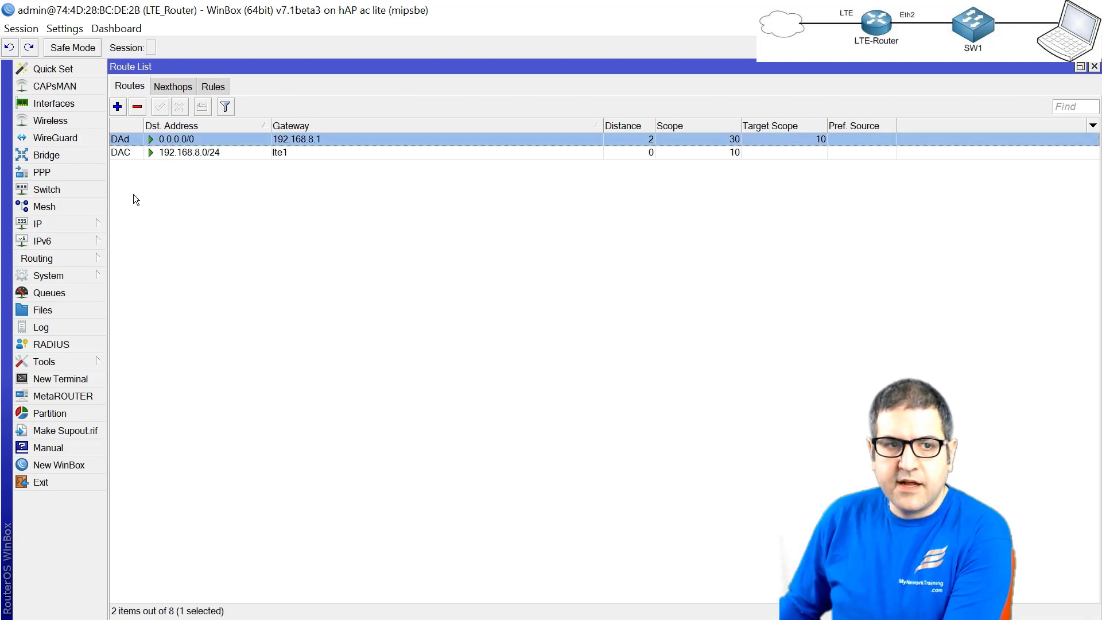
- Check the router's DNS settings for dynamic servers and close all open windows
left_click(67, 223)
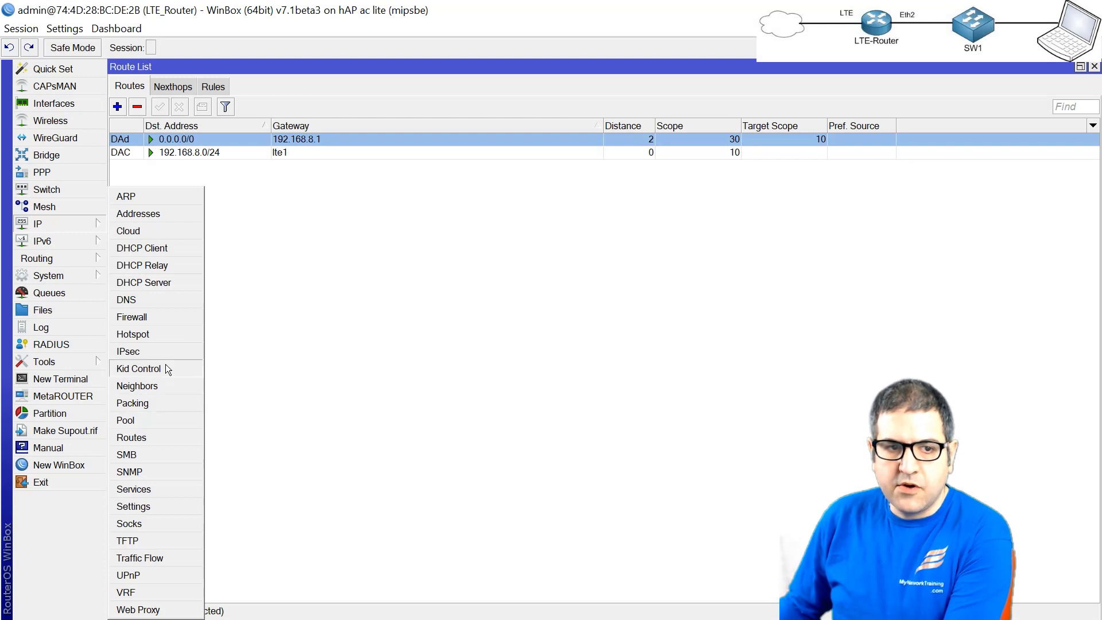
left_click(154, 300)
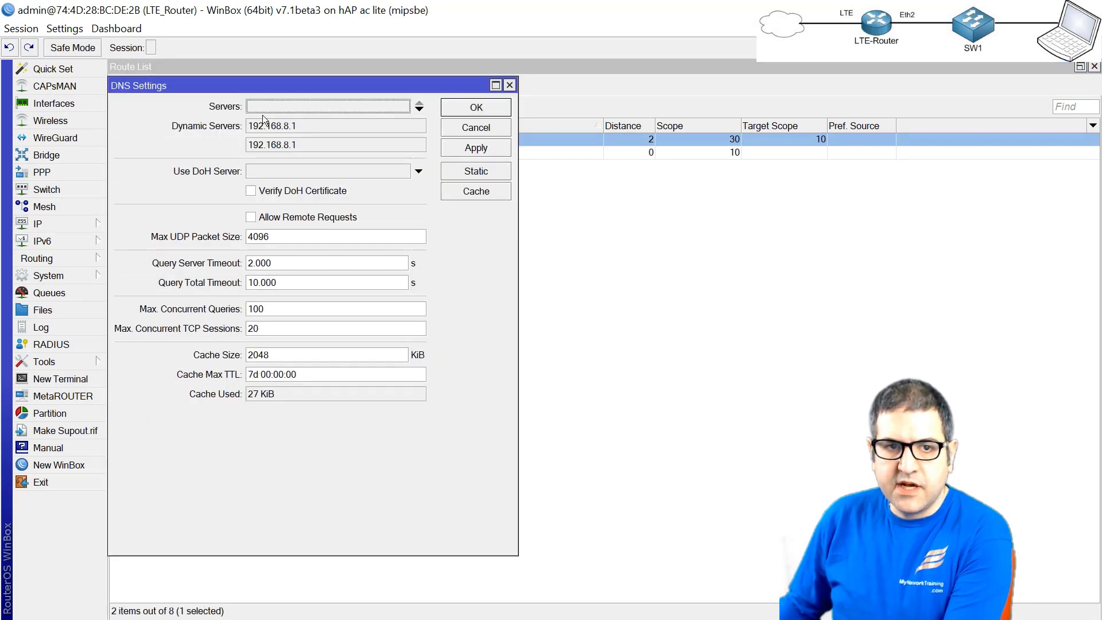
left_click(498, 108)
key("Escape")
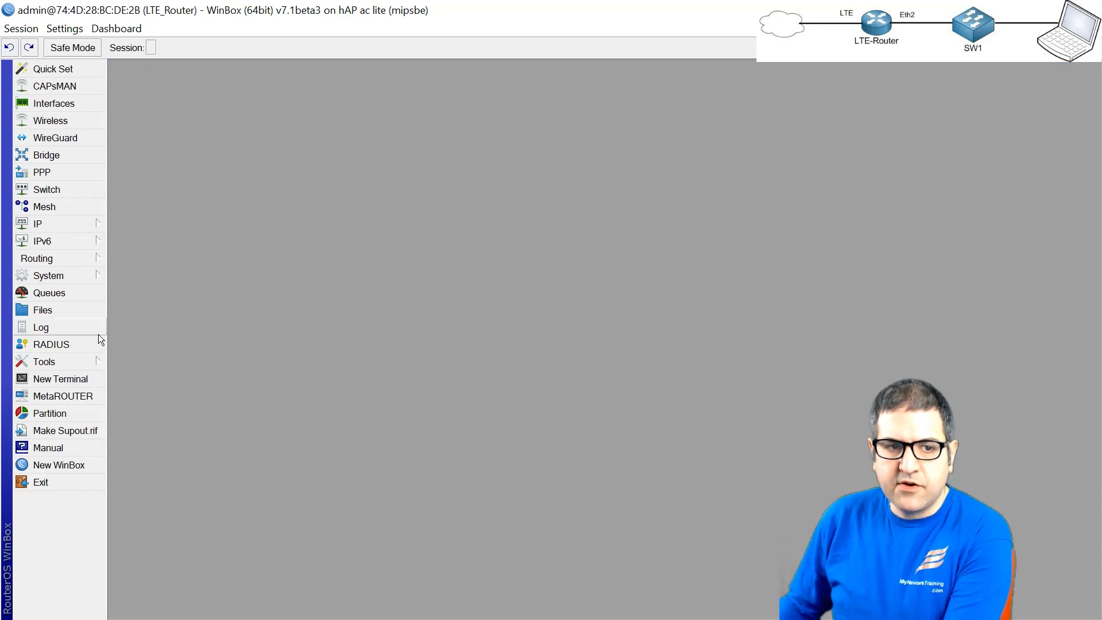
- Ping 8.8.8.8 from a router terminal to test internet access, stop the ping and close the terminal
left_click(81, 384)
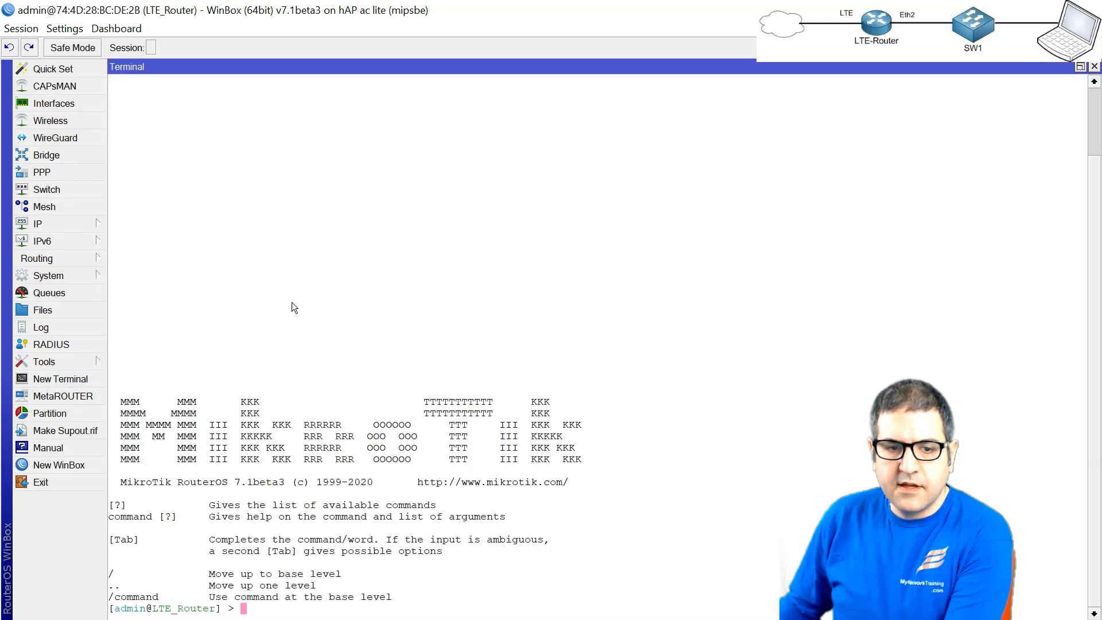
type("ping 8.")
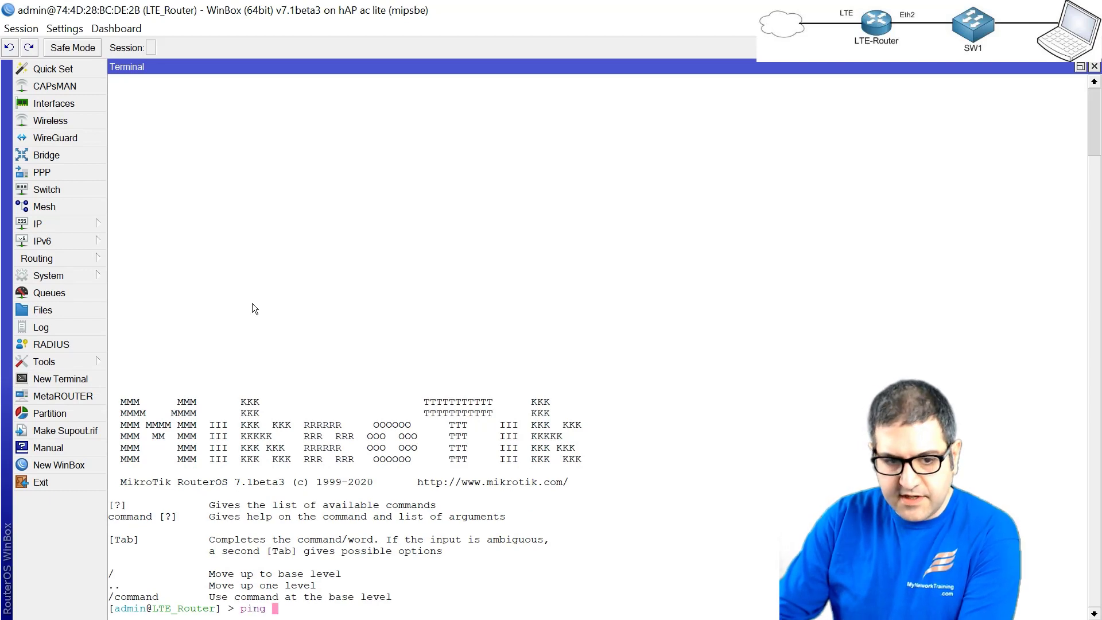
type("8")
key("Return")
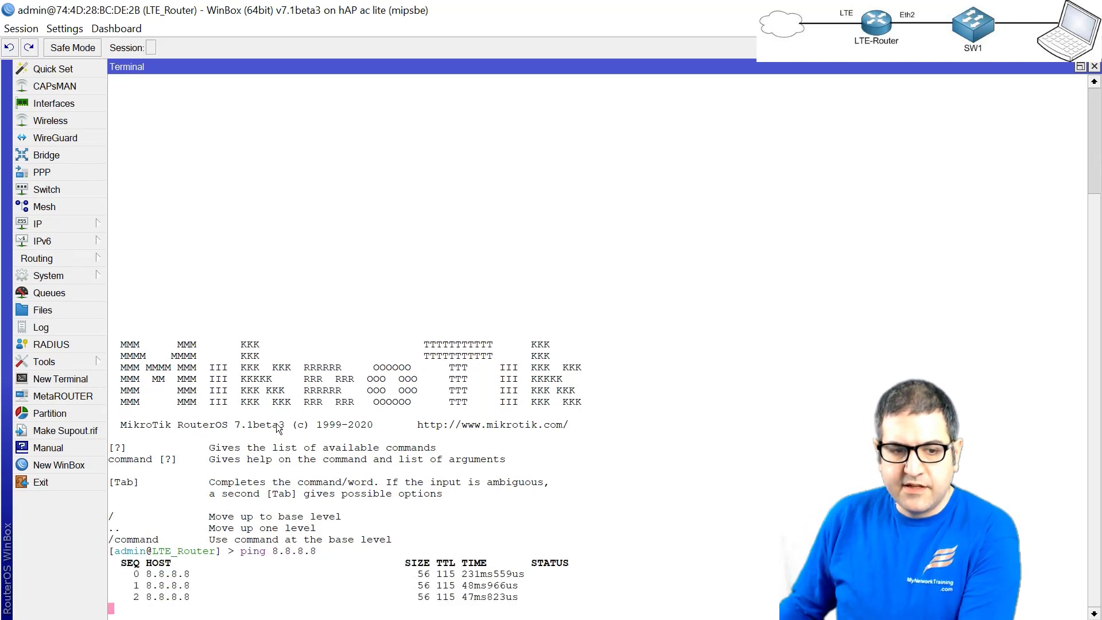
key("ctrl+c")
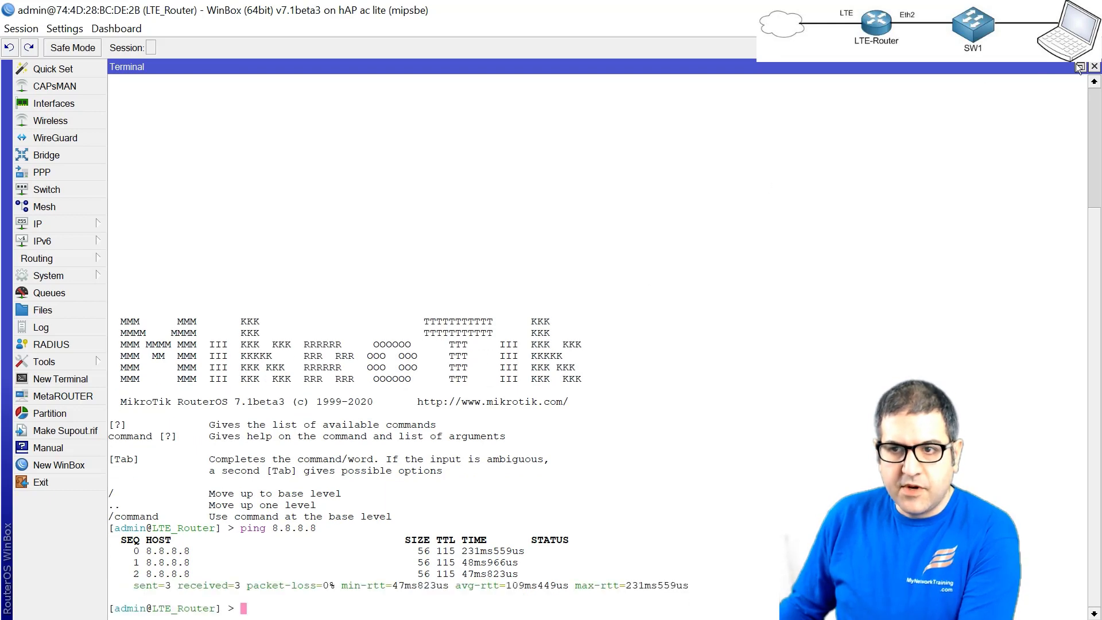
left_click(1094, 67)
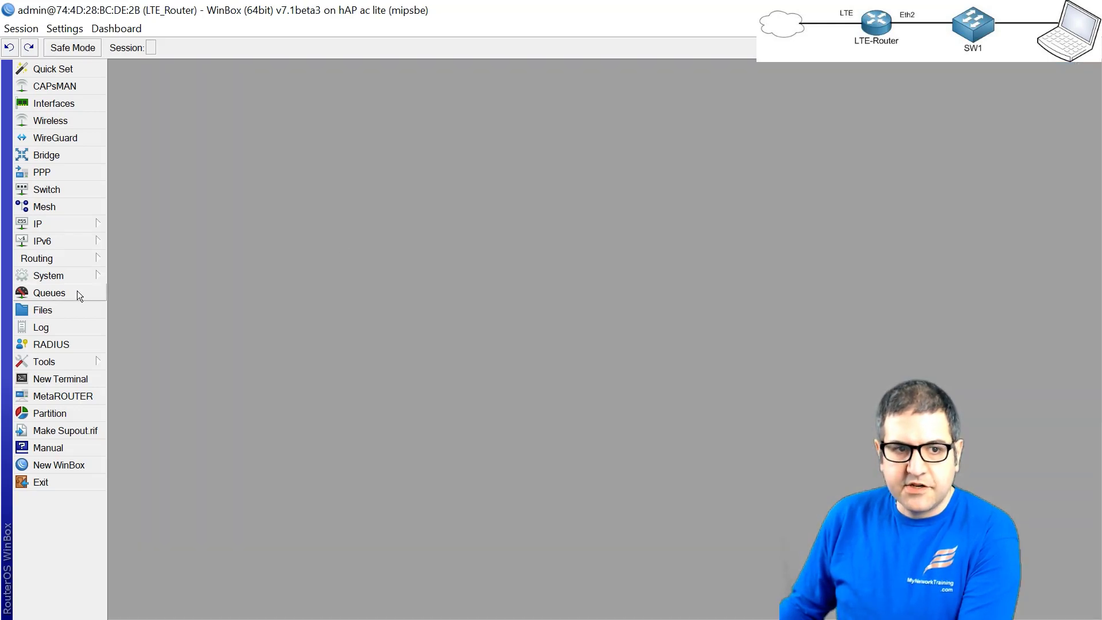
- Run a traceroute from the router to 8.8.8.8 using the icmp protocol
left_click(81, 360)
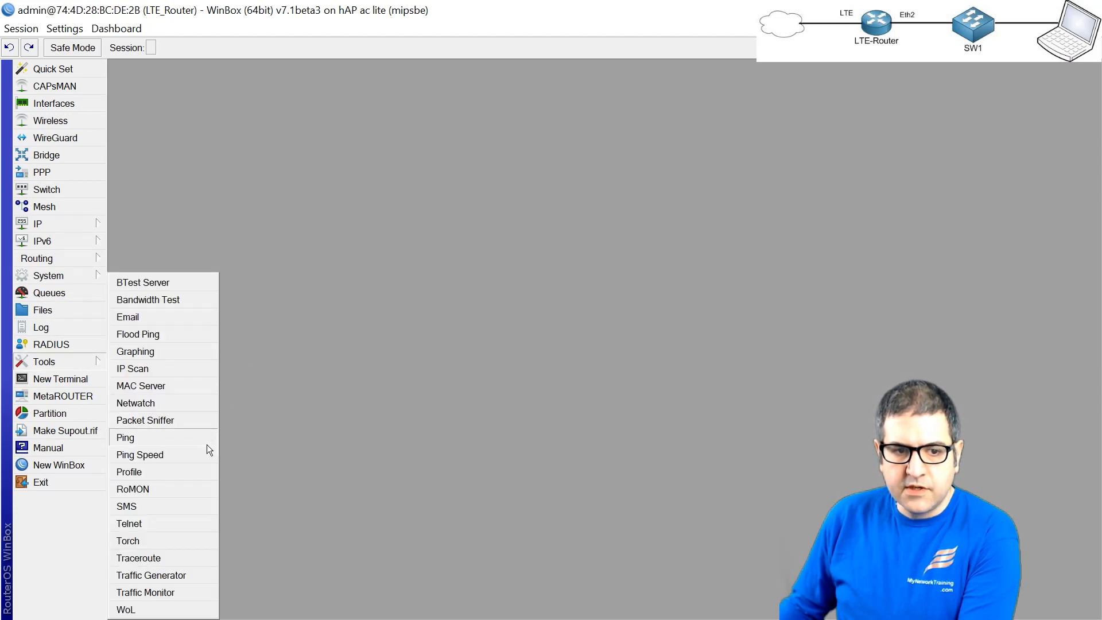
left_click(139, 558)
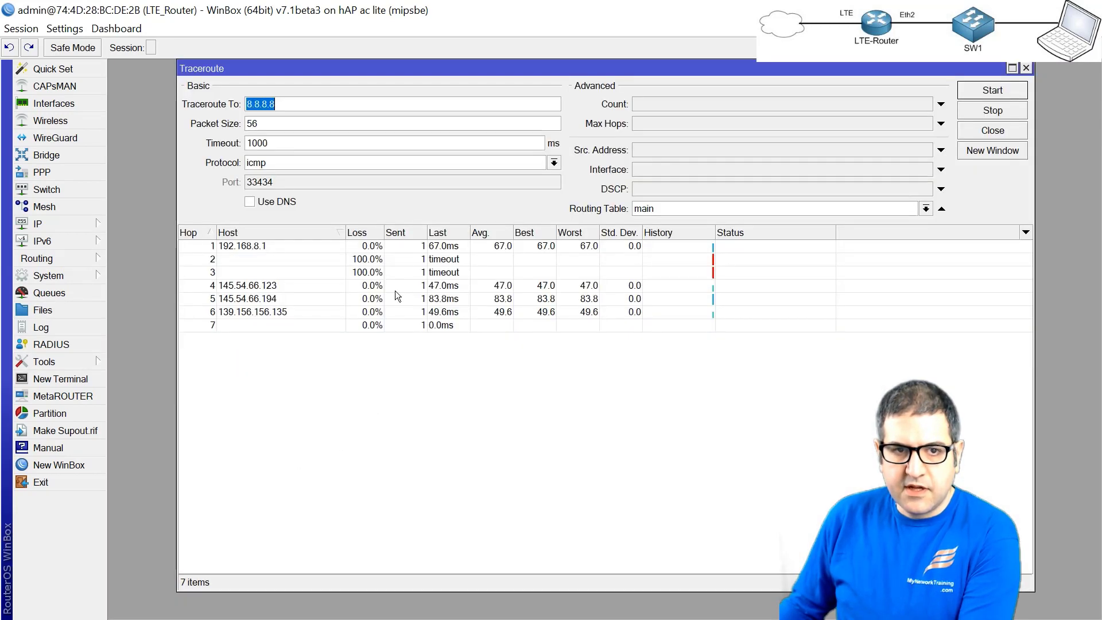
key("Return")
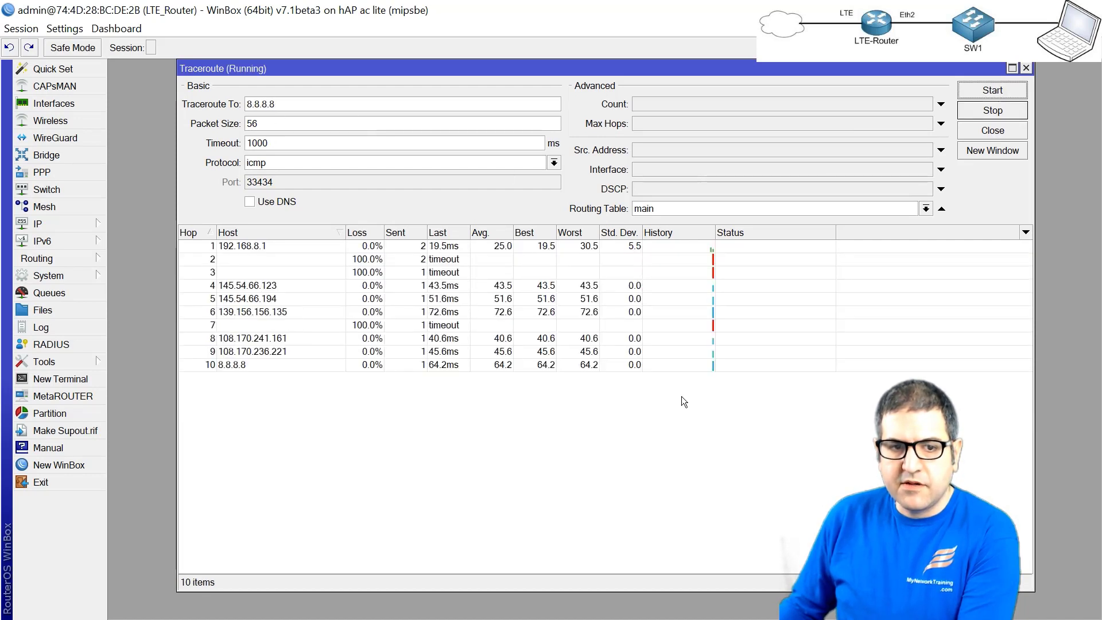
- Stop and close the traceroute to 8.8.8.8, and tick off item 4 on the PowerPoint checklist slide
left_click(370, 366)
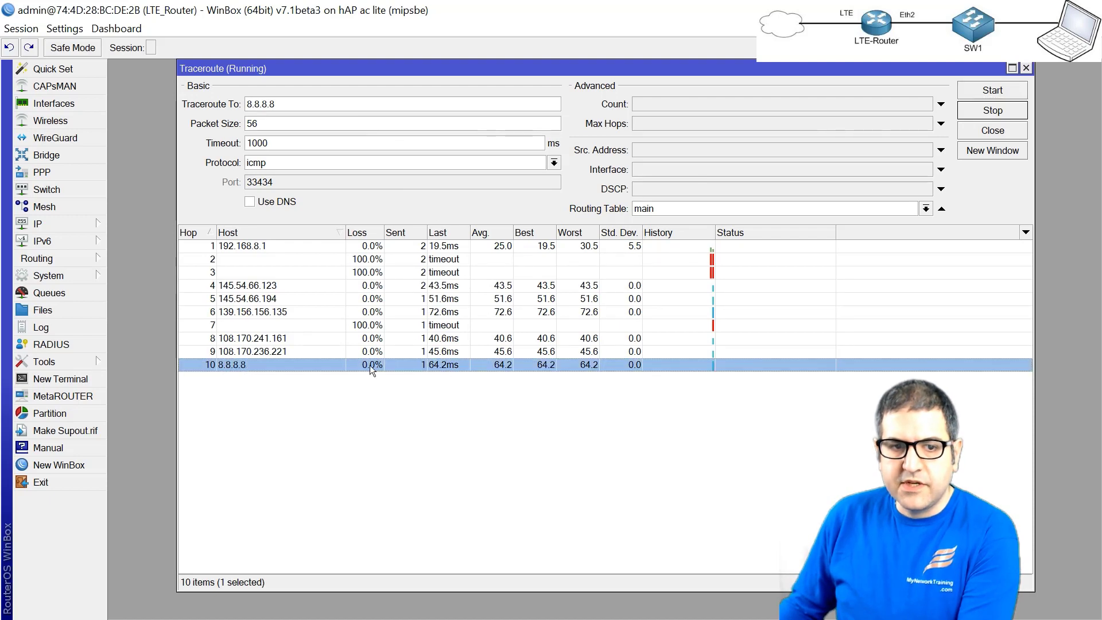
left_click(994, 111)
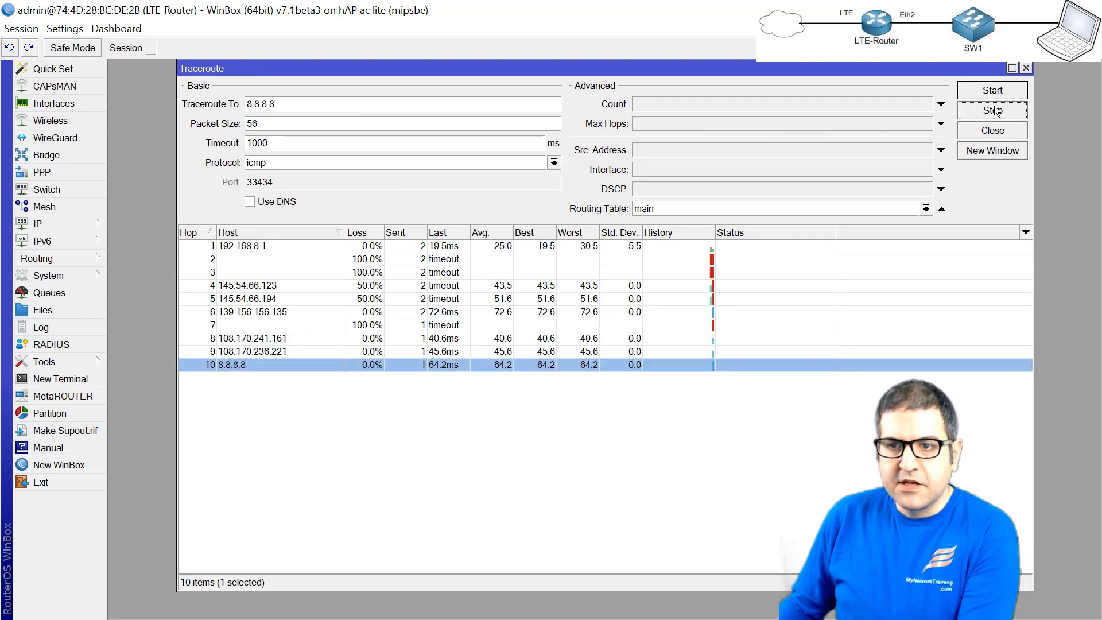
left_click(1027, 69)
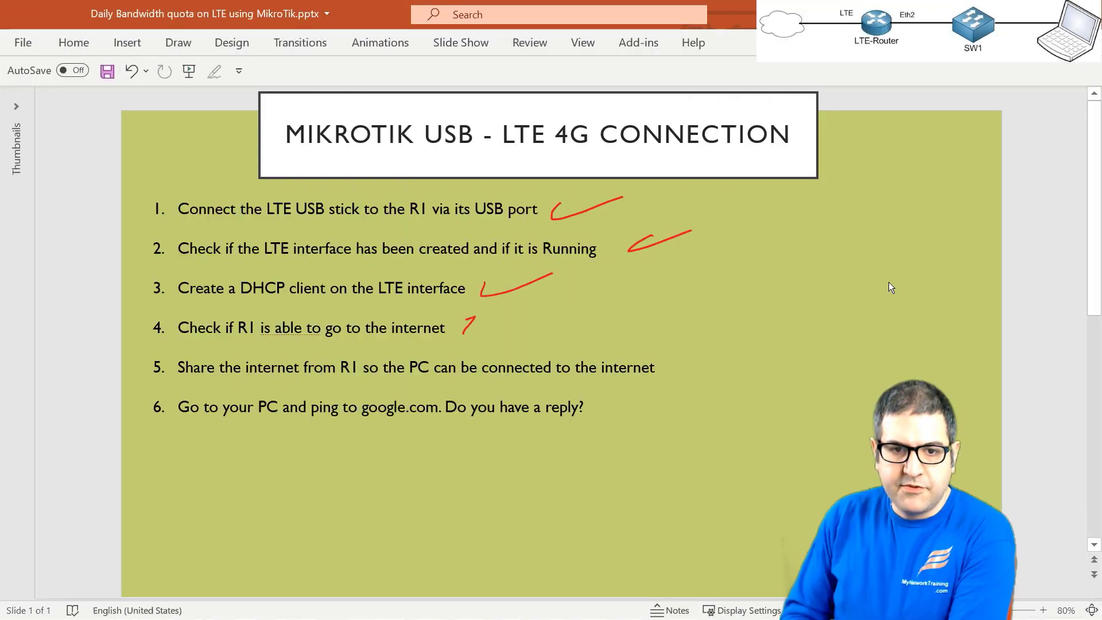
left_click_drag(464, 333, 528, 311)
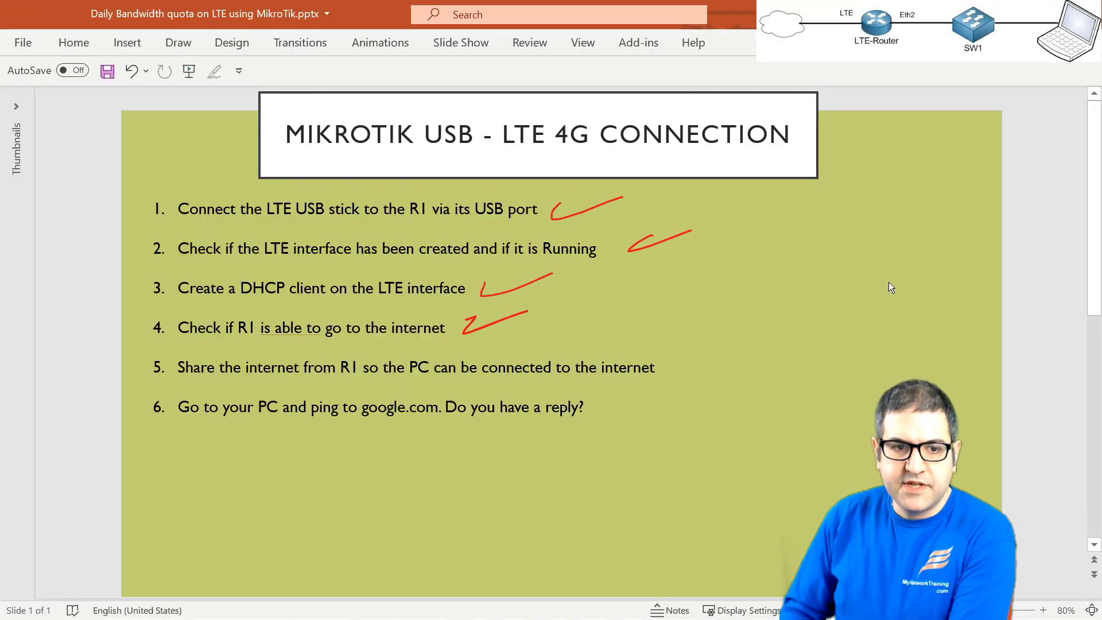
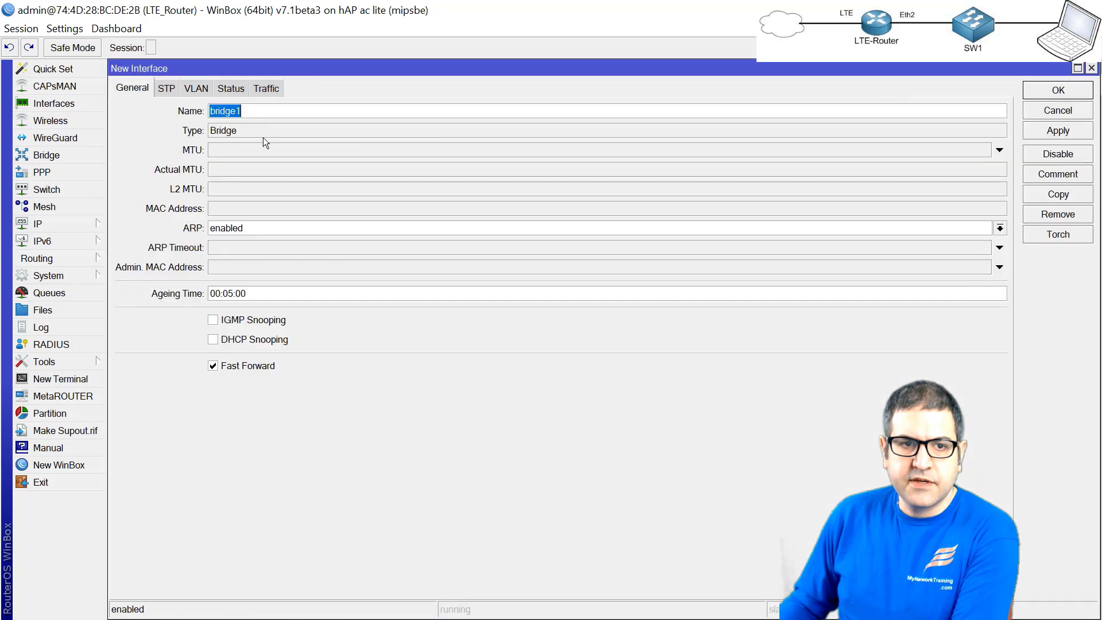
- Create the bridge interface bridge1 with its default settings and open the list of bridge ports
left_click(1059, 89)
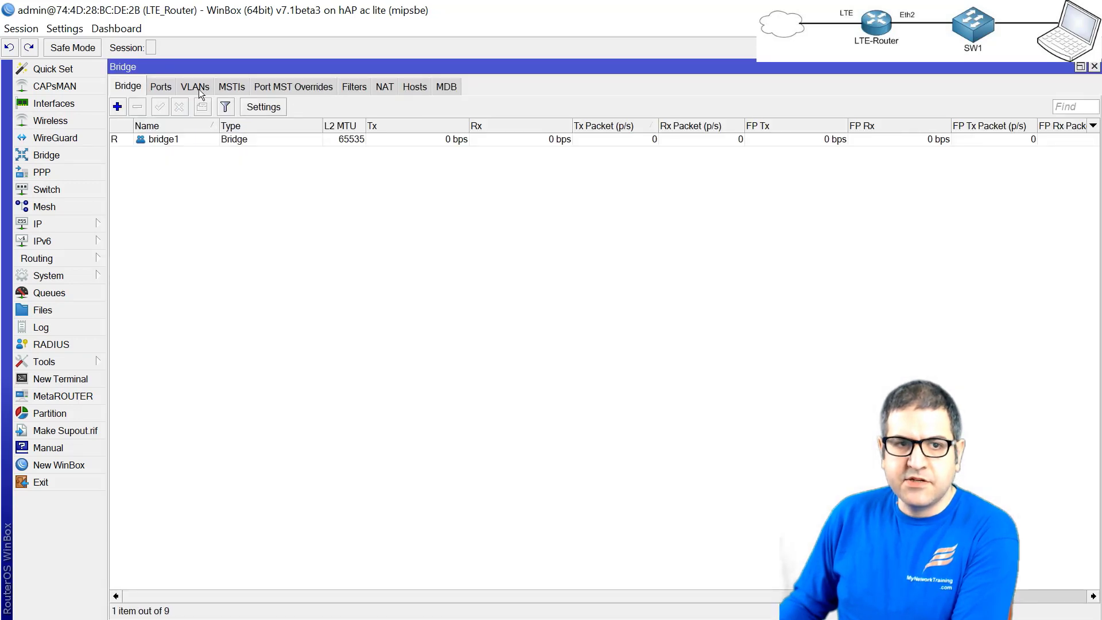
left_click(162, 87)
left_click(121, 106)
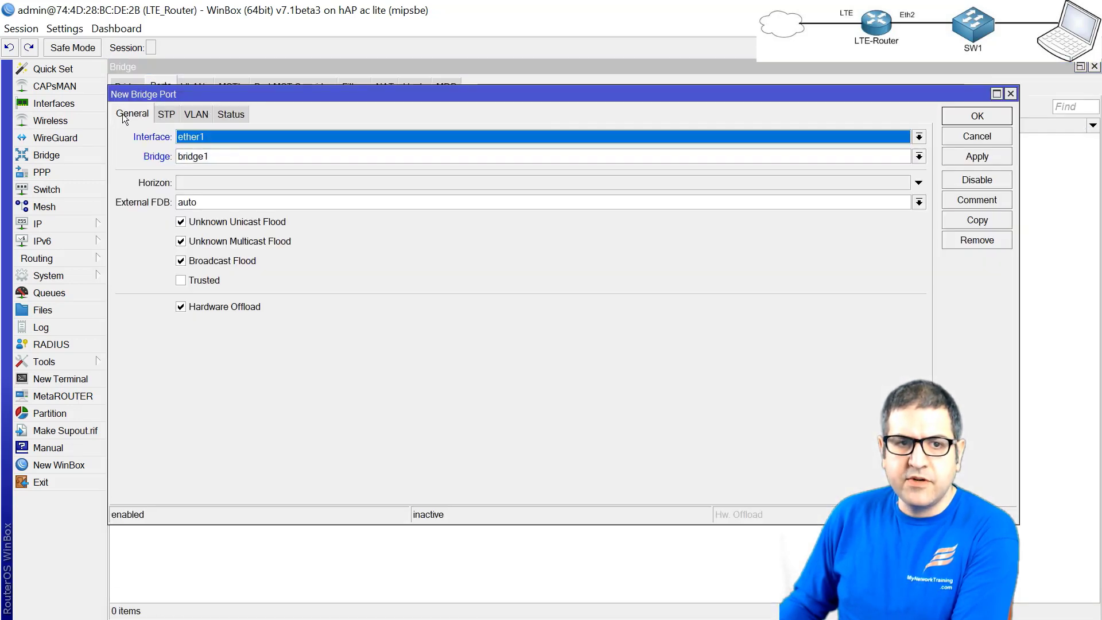
left_click(216, 135)
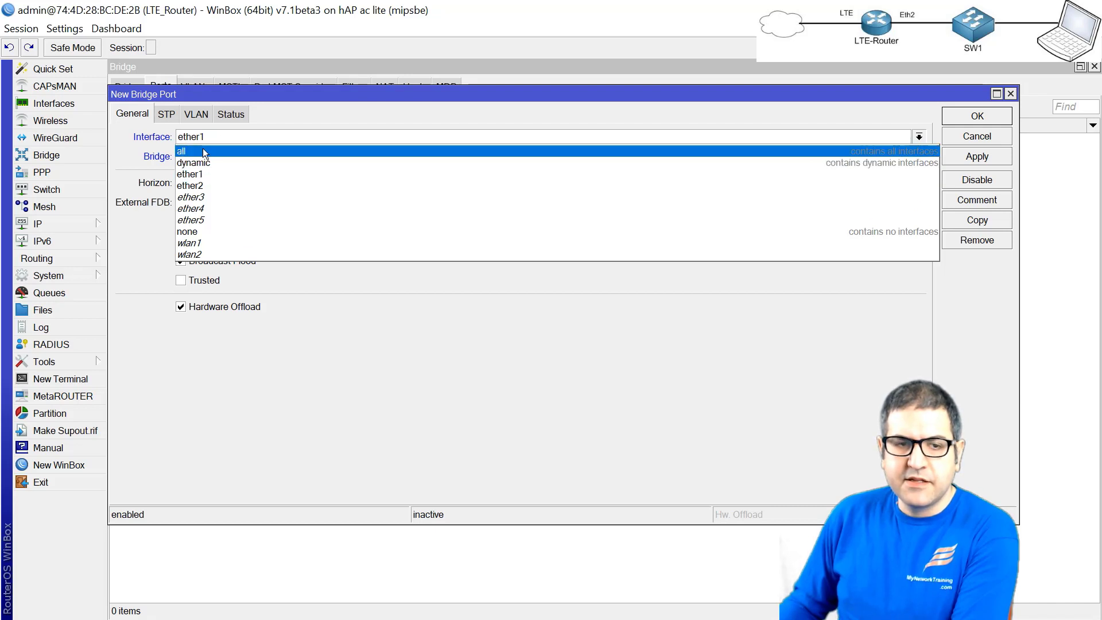
left_click(202, 150)
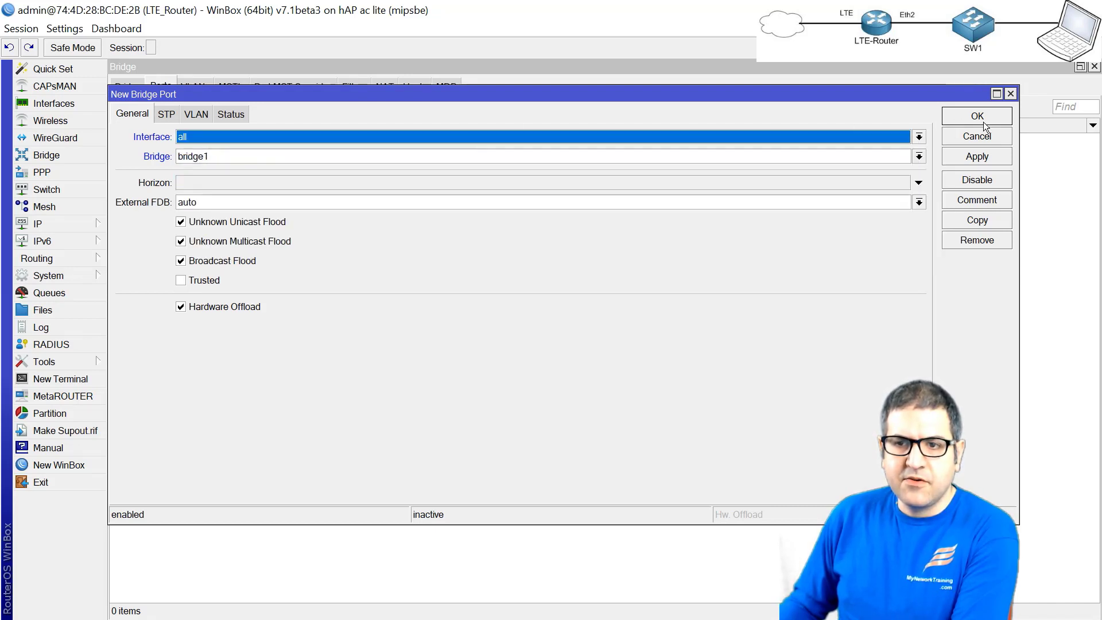
left_click(1010, 94)
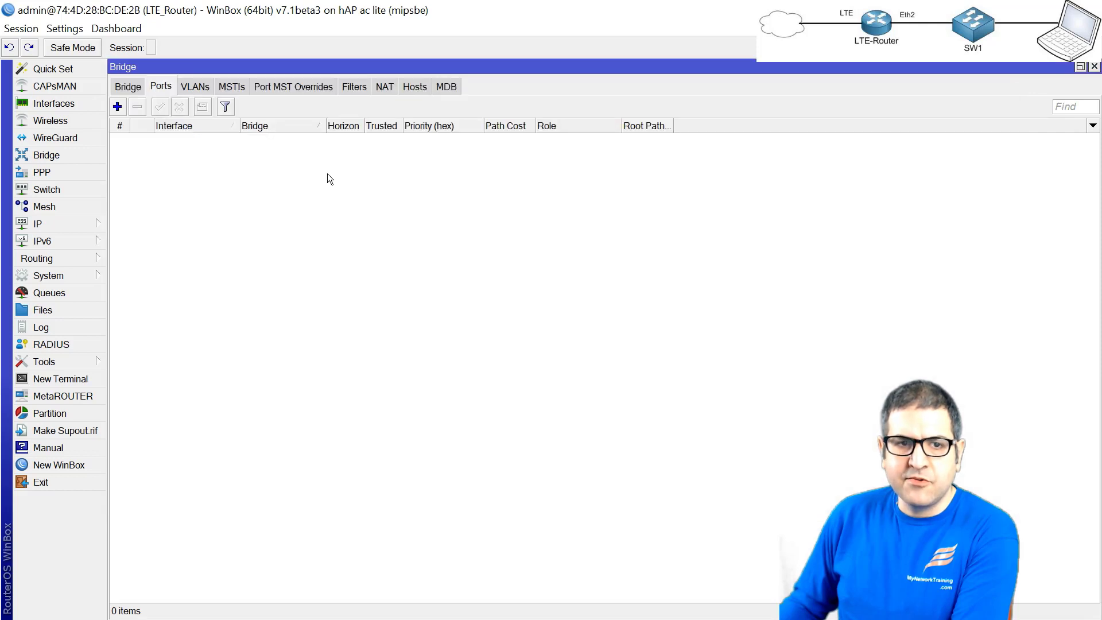
- Add ether2 as a port of bridge1 and reconnect to the router
left_click(122, 102)
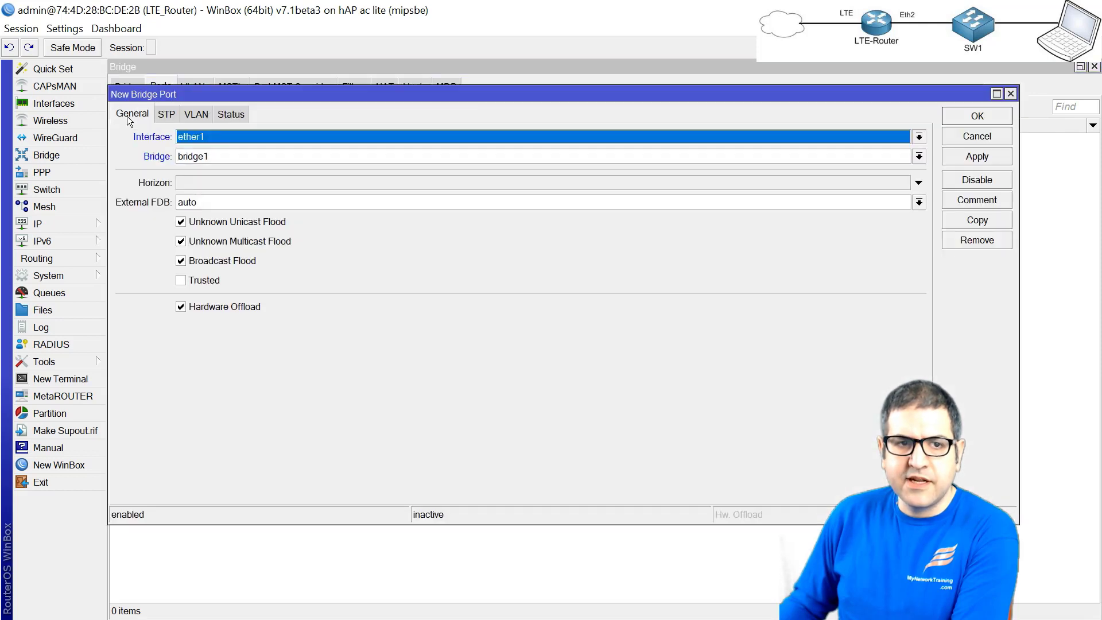
left_click(207, 133)
left_click(213, 181)
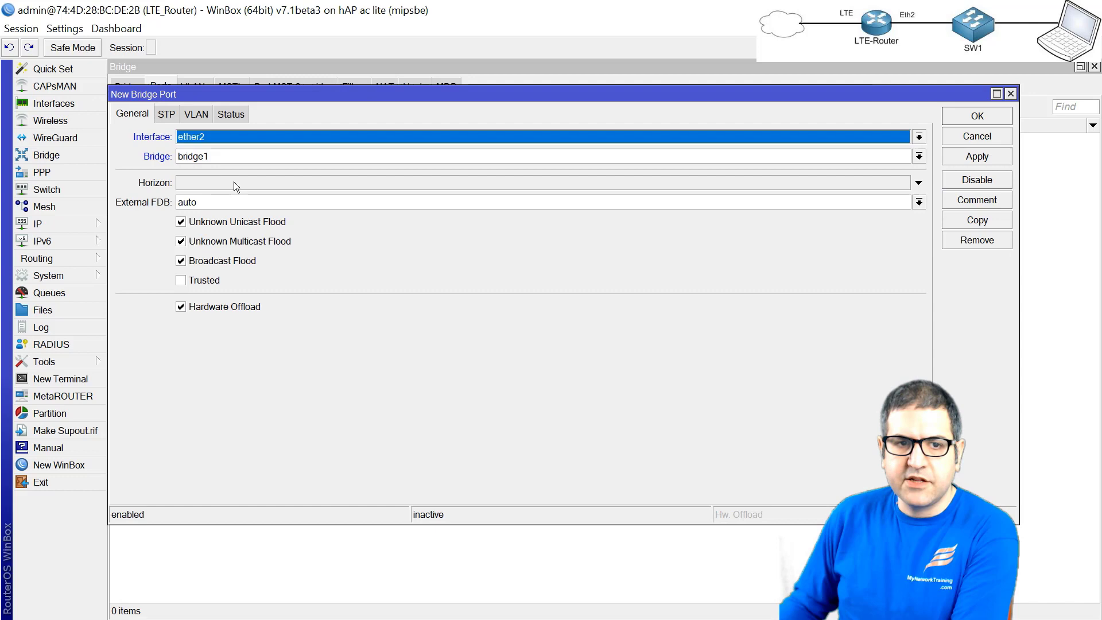
left_click(990, 116)
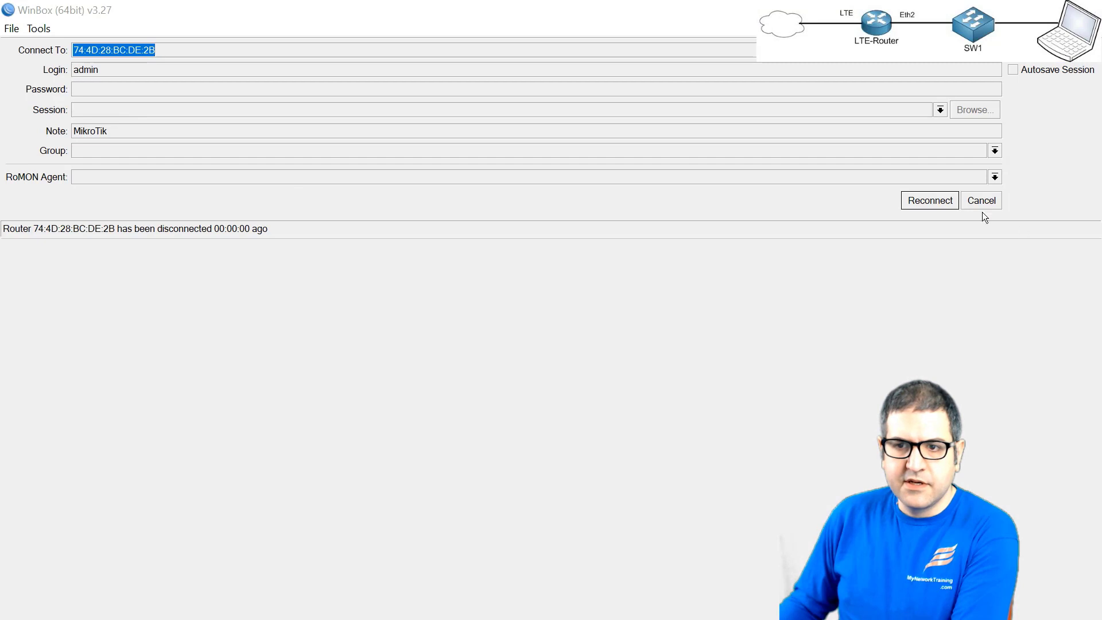
left_click(928, 199)
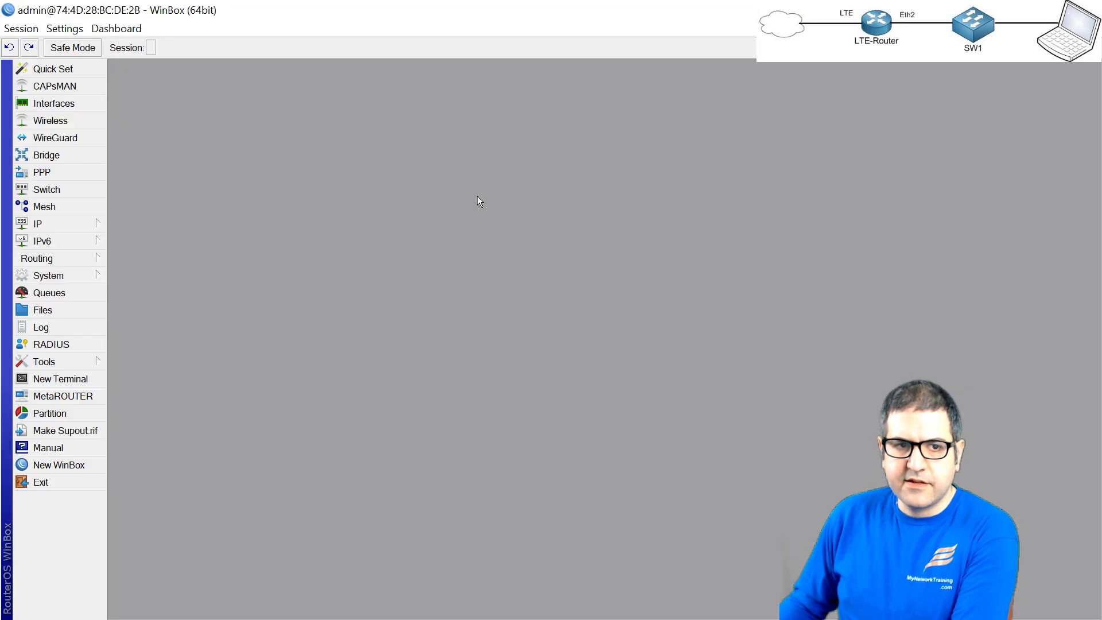
- Reopen the bridge port list and add ether3 as a port of bridge1
left_click(65, 157)
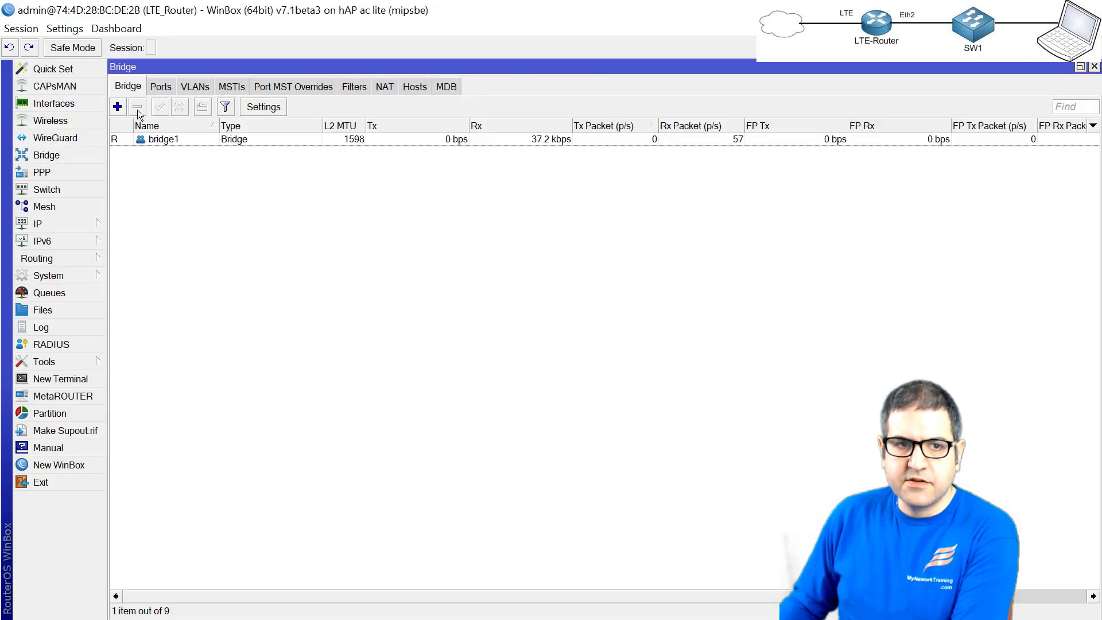
left_click(161, 89)
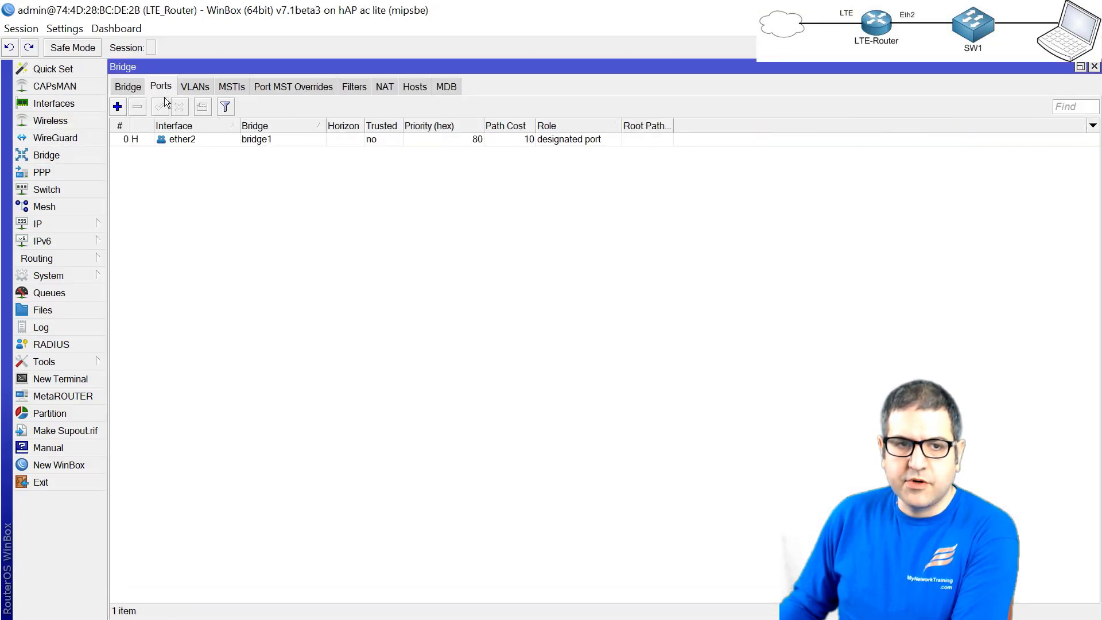
left_click(117, 107)
left_click(210, 141)
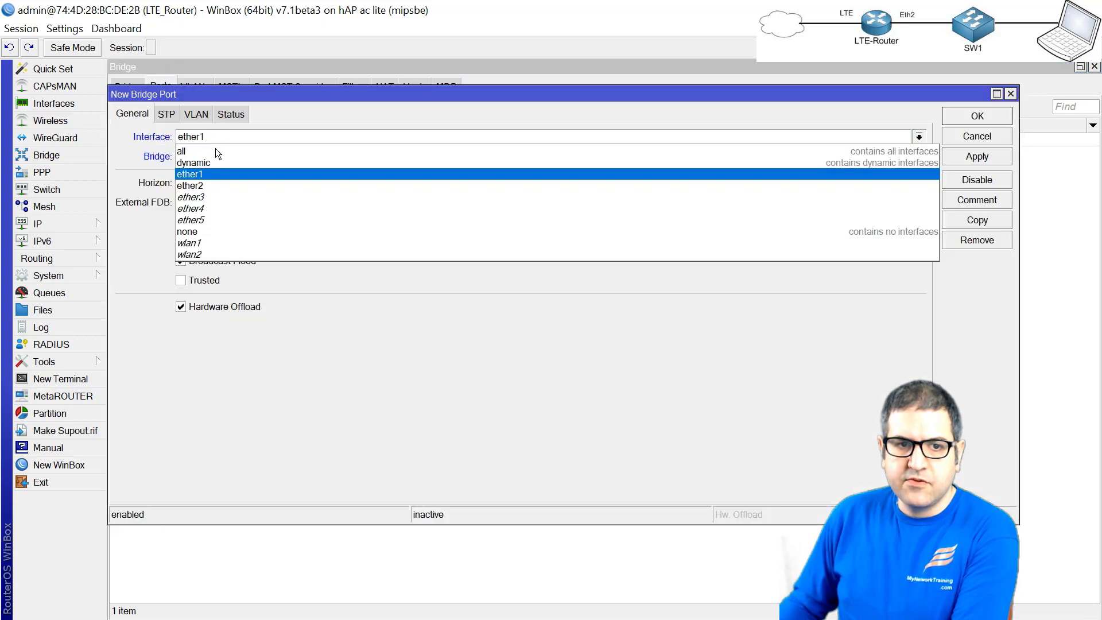
left_click(213, 191)
left_click(968, 118)
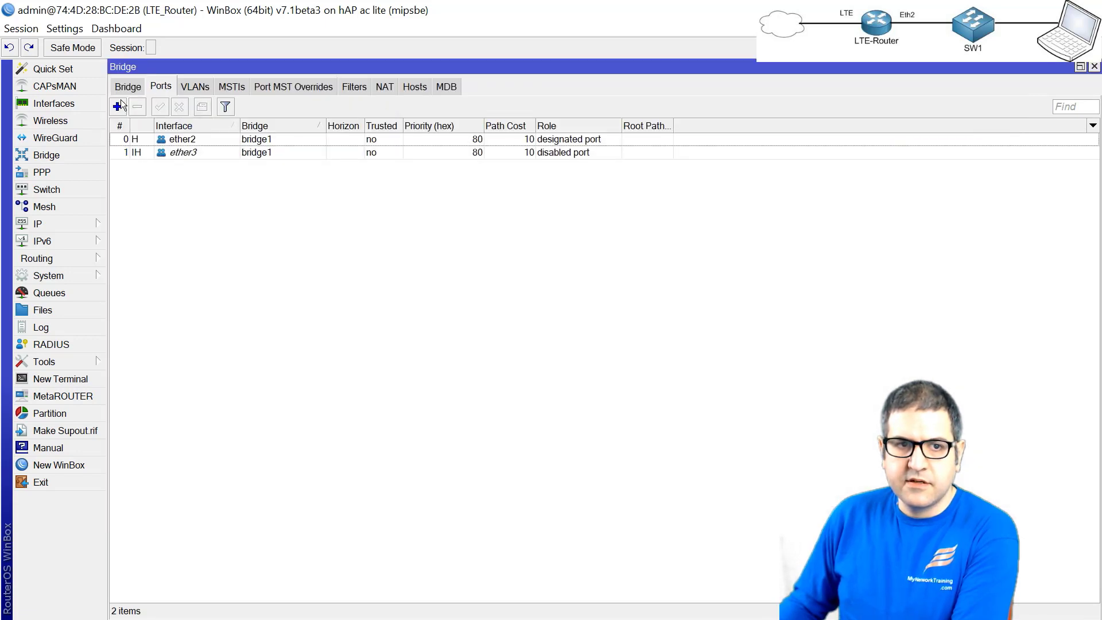
- Add ether4 and ether5 as further ports of bridge1
left_click(122, 101)
left_click(232, 138)
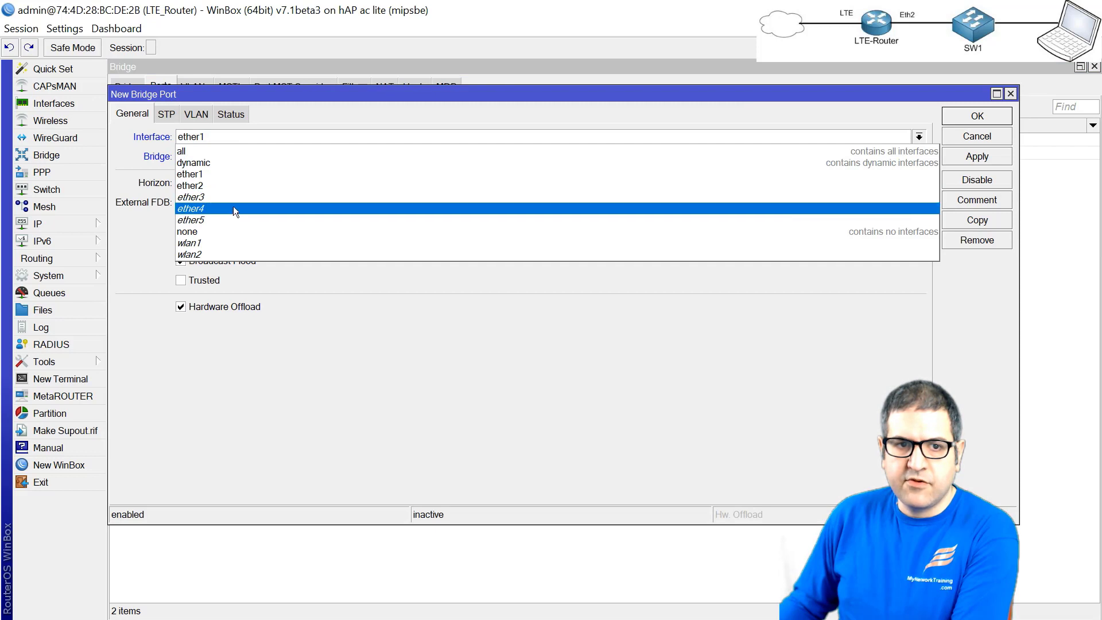
left_click(234, 211)
left_click(971, 117)
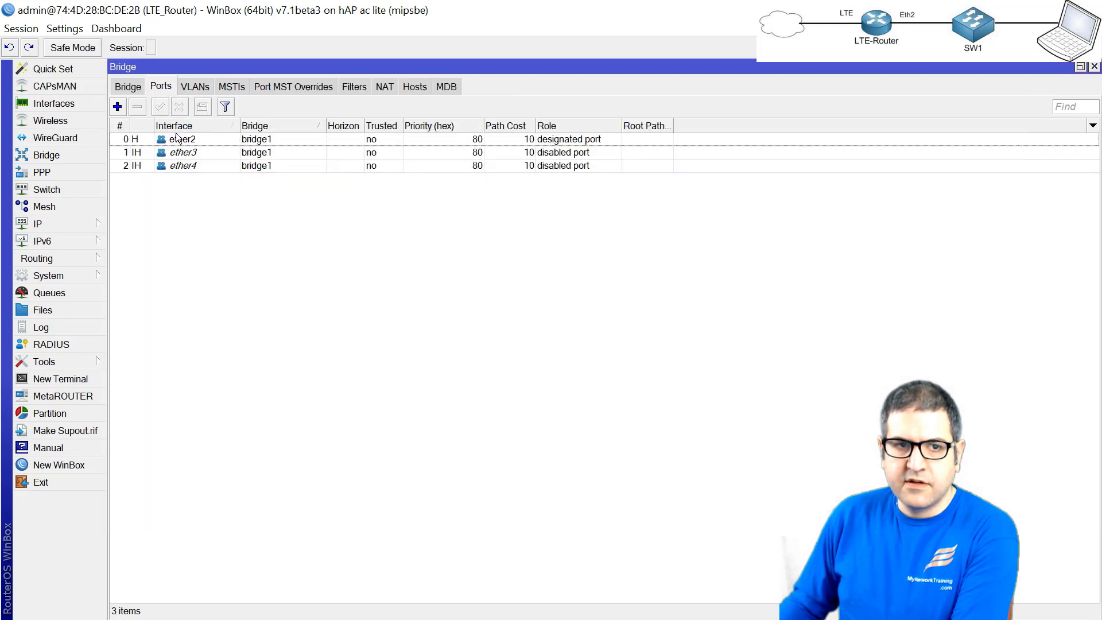
left_click(121, 104)
left_click(248, 138)
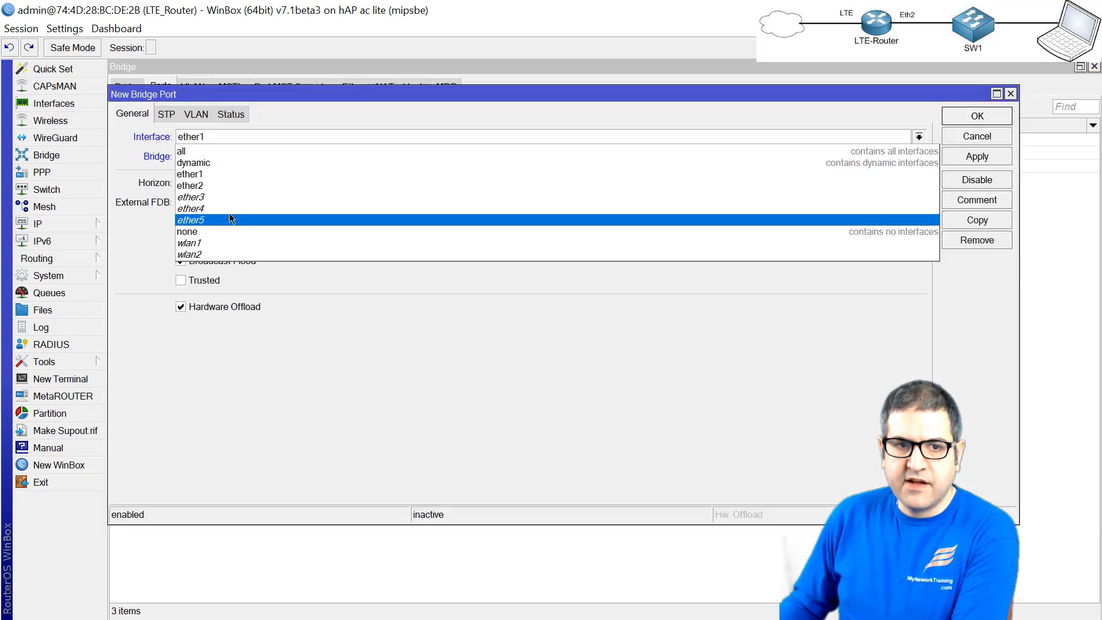
left_click(229, 213)
left_click(965, 116)
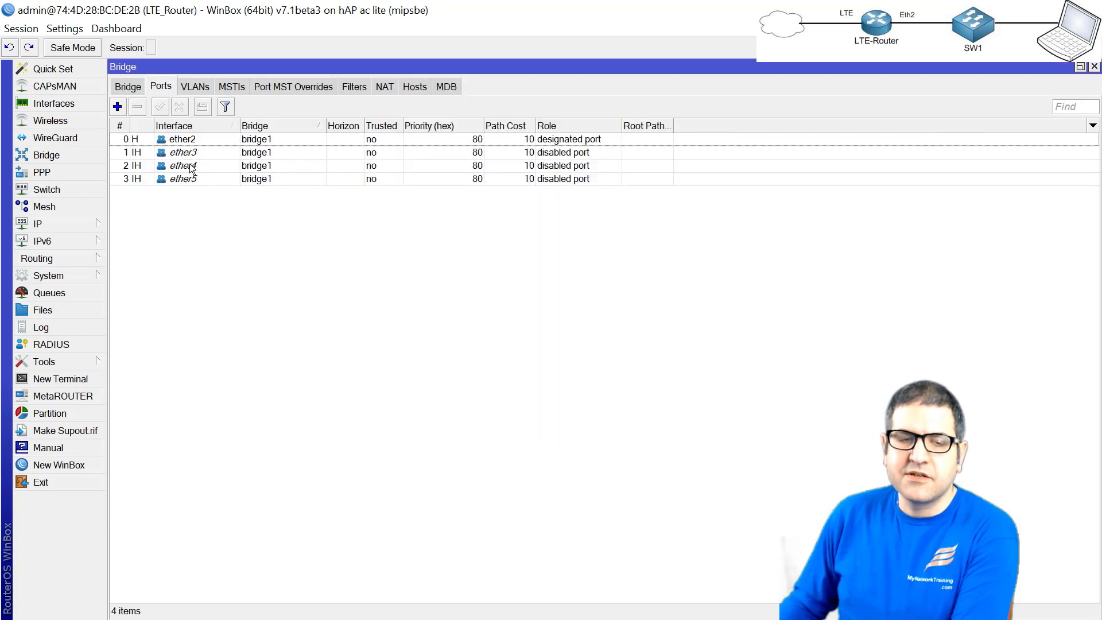
- Add the wireless interface wlan1 as a port of bridge1
left_click(118, 106)
left_click(216, 137)
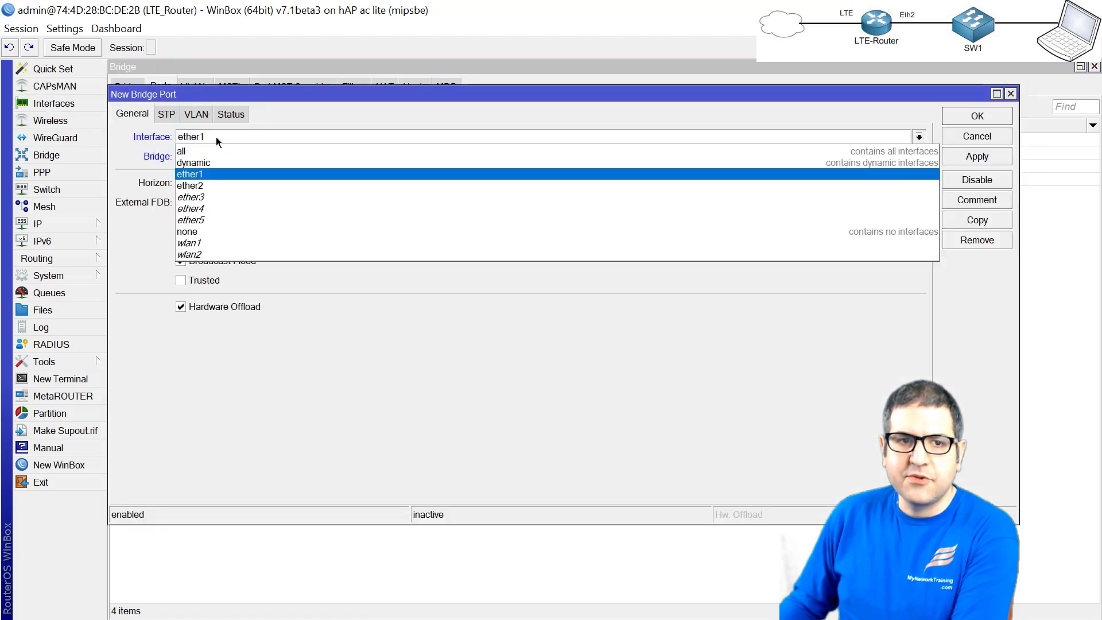
left_click(256, 243)
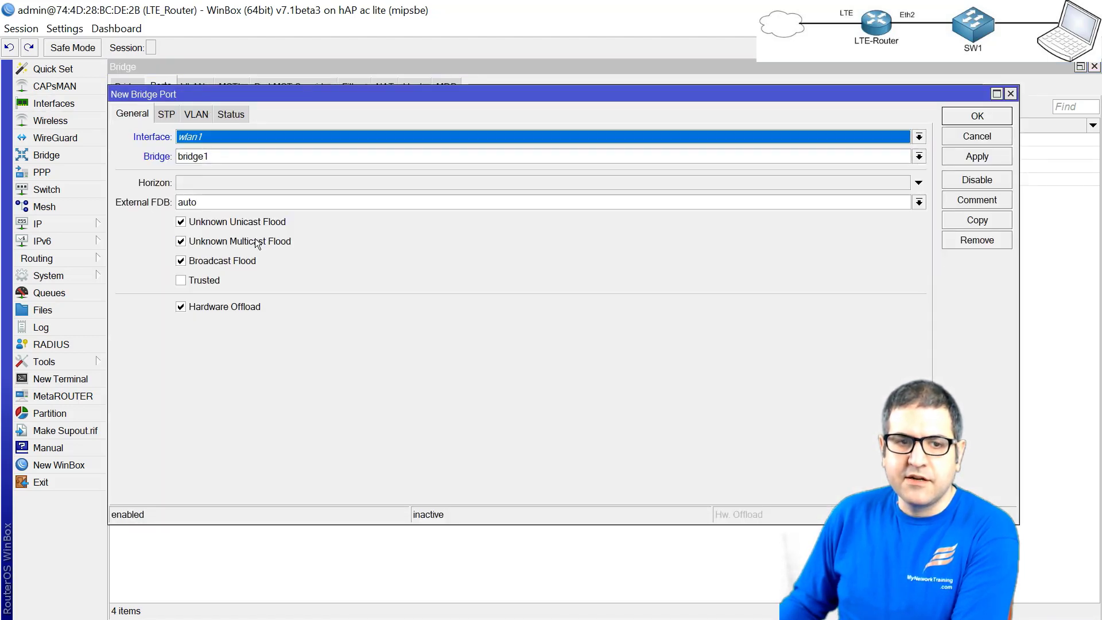
left_click(979, 117)
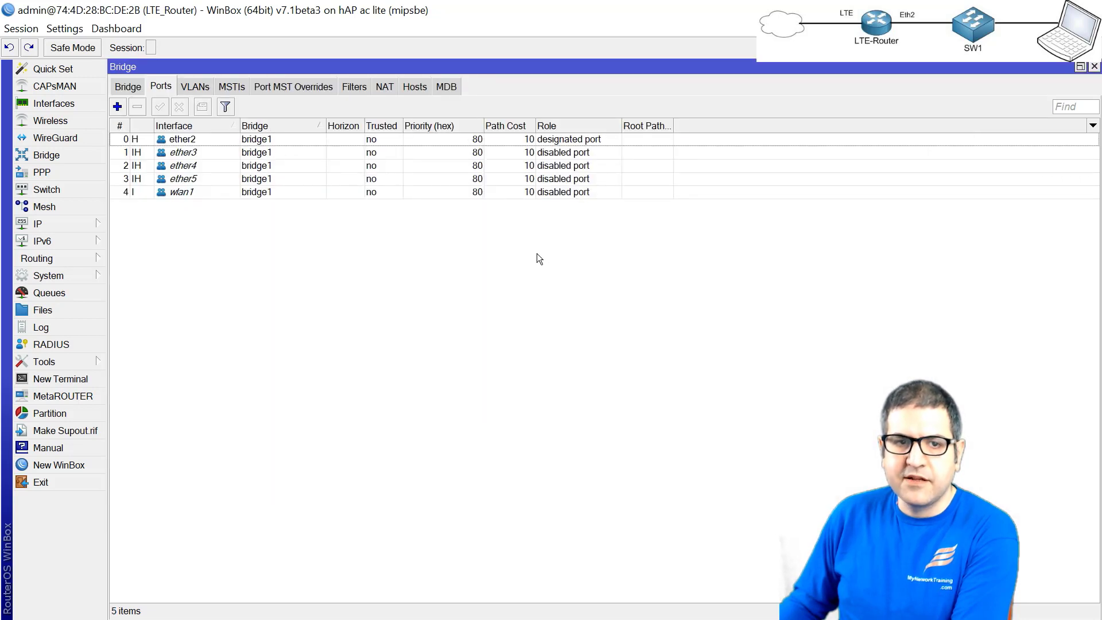
- Create the wireless security profile profile1 with dynamic keys mode and WPA2 PSK authentication, entering the WPA2 pre-shared key
left_click(75, 122)
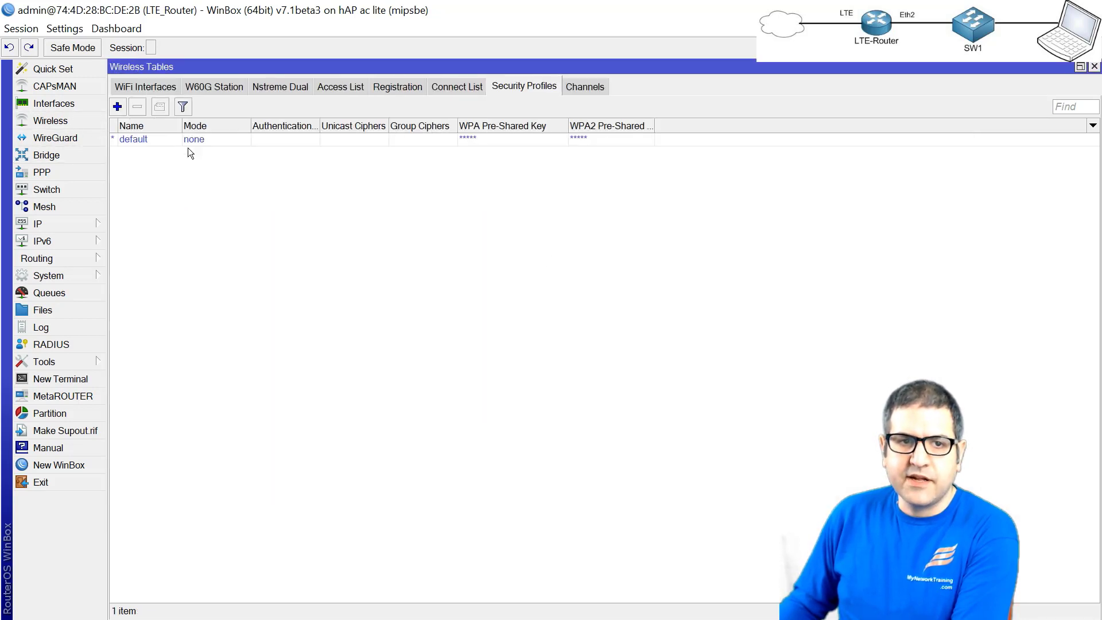
left_click(118, 106)
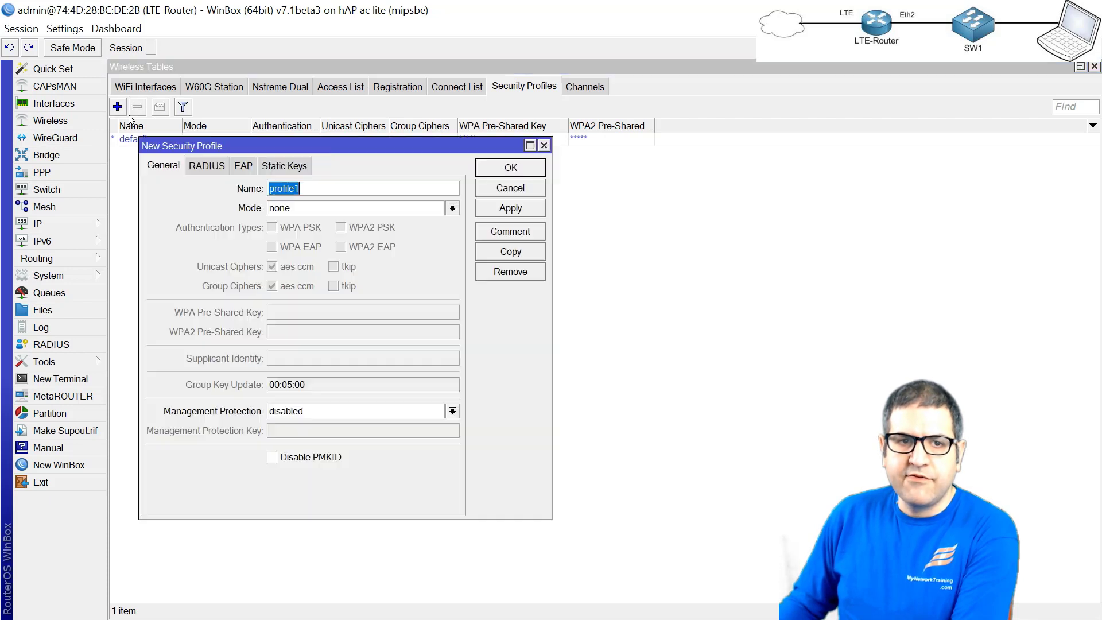
left_click(400, 211)
left_click(321, 219)
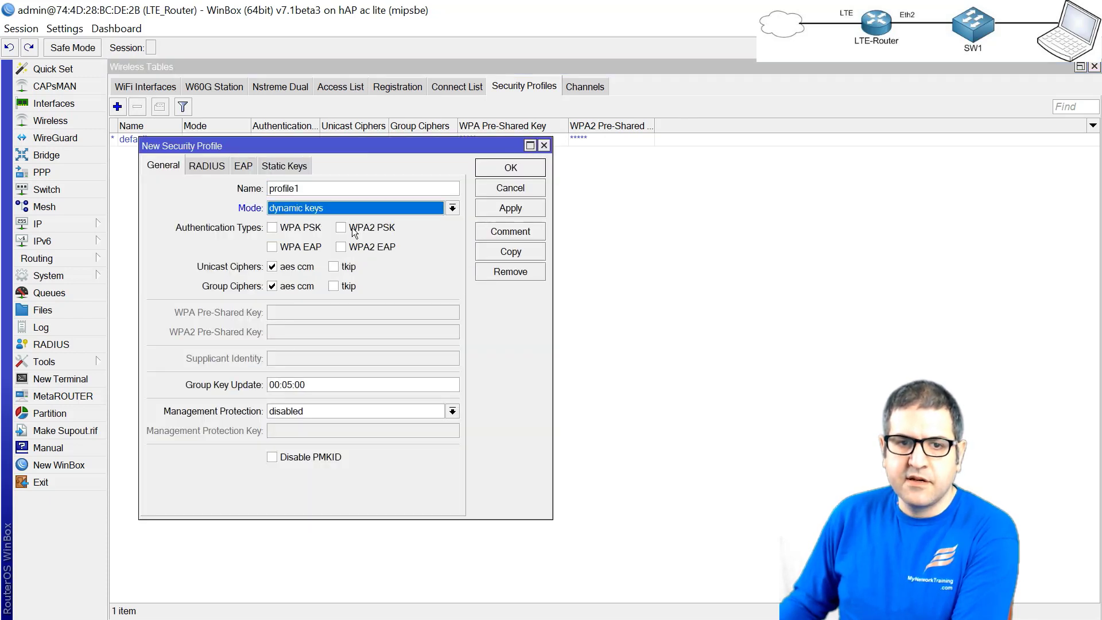
left_click(352, 228)
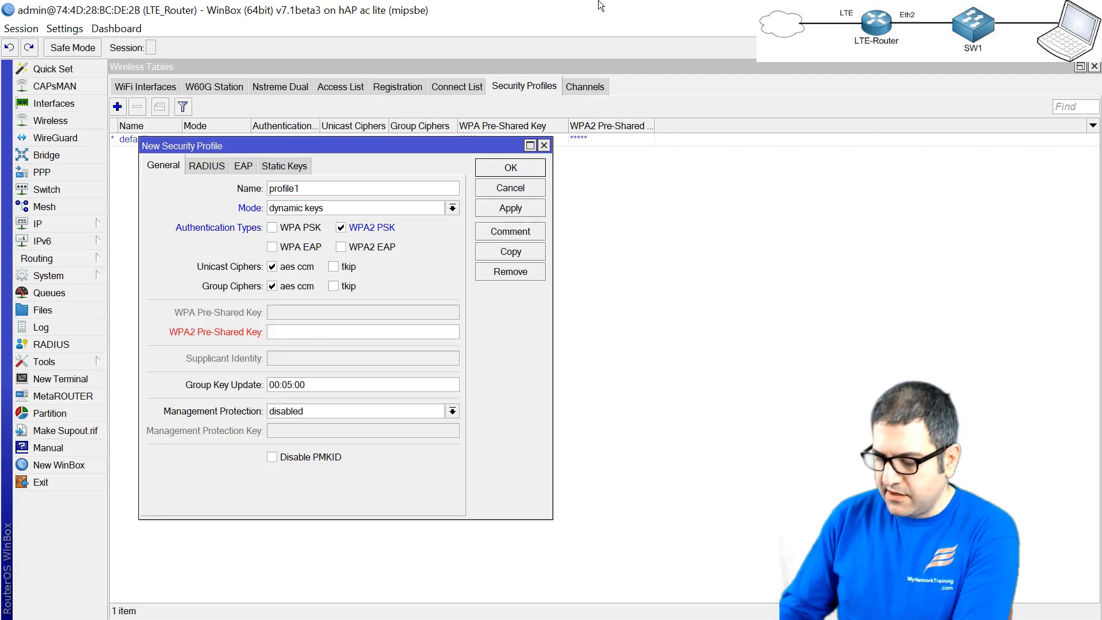
type("********")
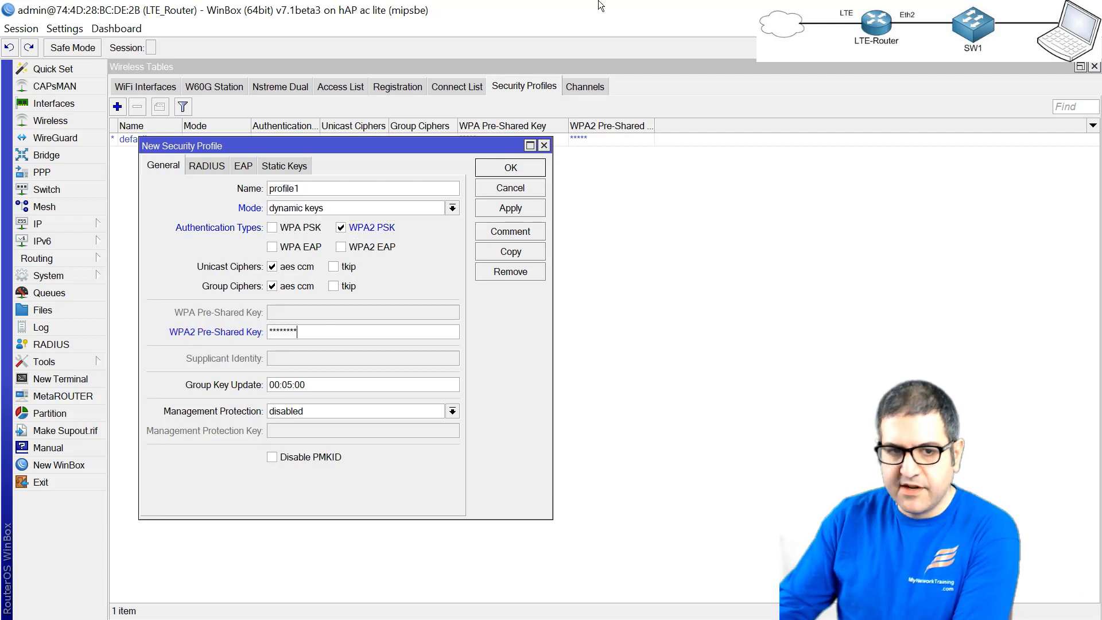
left_click(510, 168)
- Enable the wireless interface wlan1 in the WiFi interfaces list
left_click(145, 87)
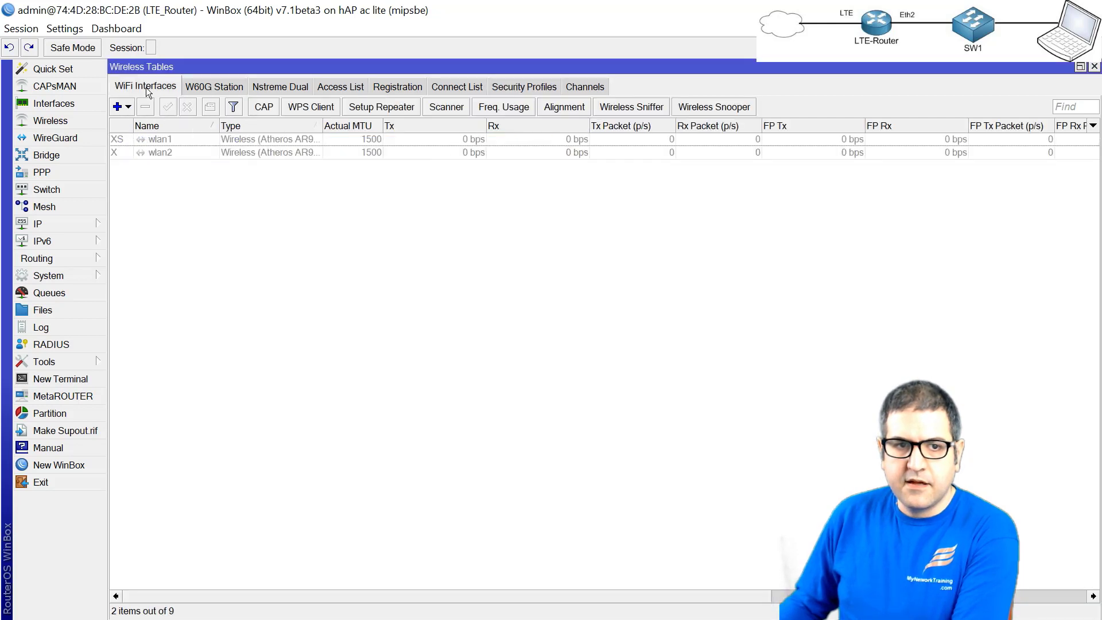
left_click(141, 141)
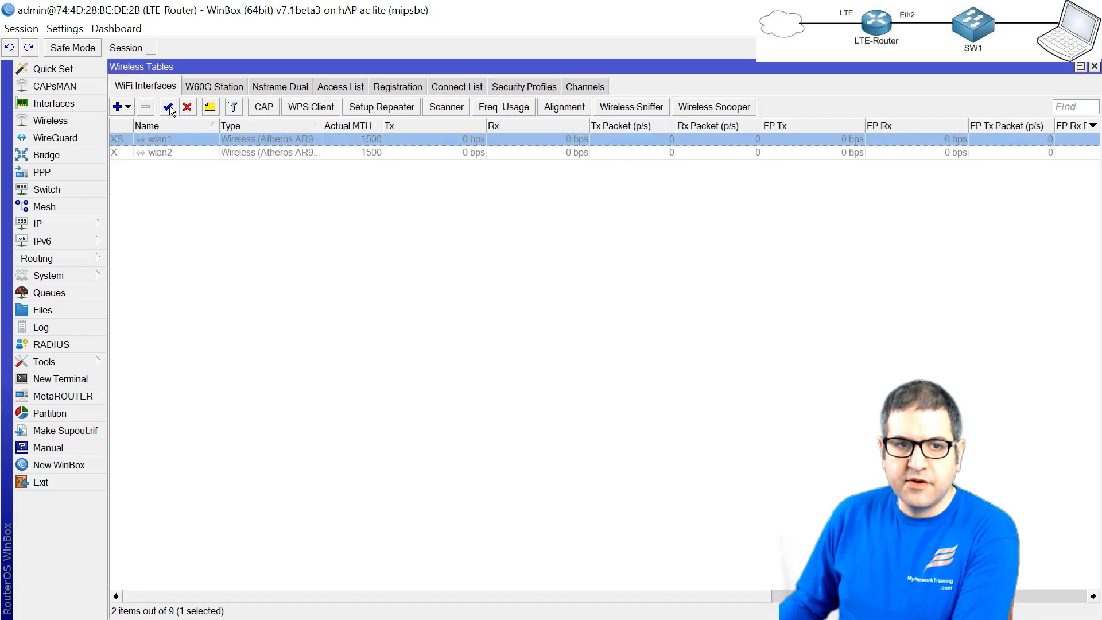
left_click(170, 106)
- Configure wlan1 with security profile profile1, ap bridge mode and the 2GHz-only-N band, and save the interface settings
double_click(167, 139)
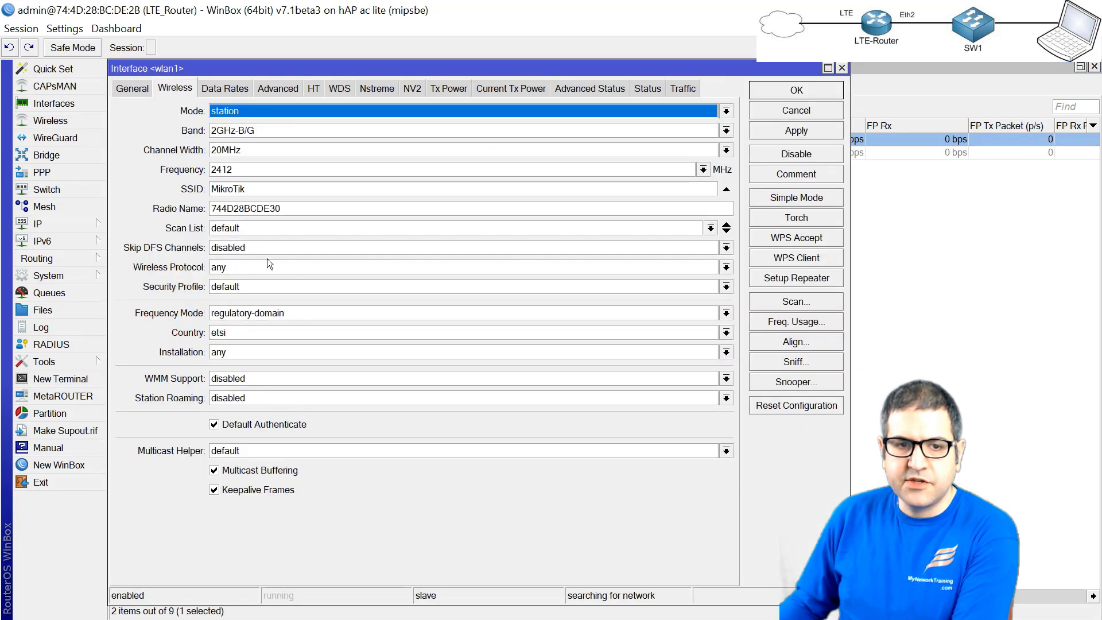
left_click(253, 287)
left_click(247, 310)
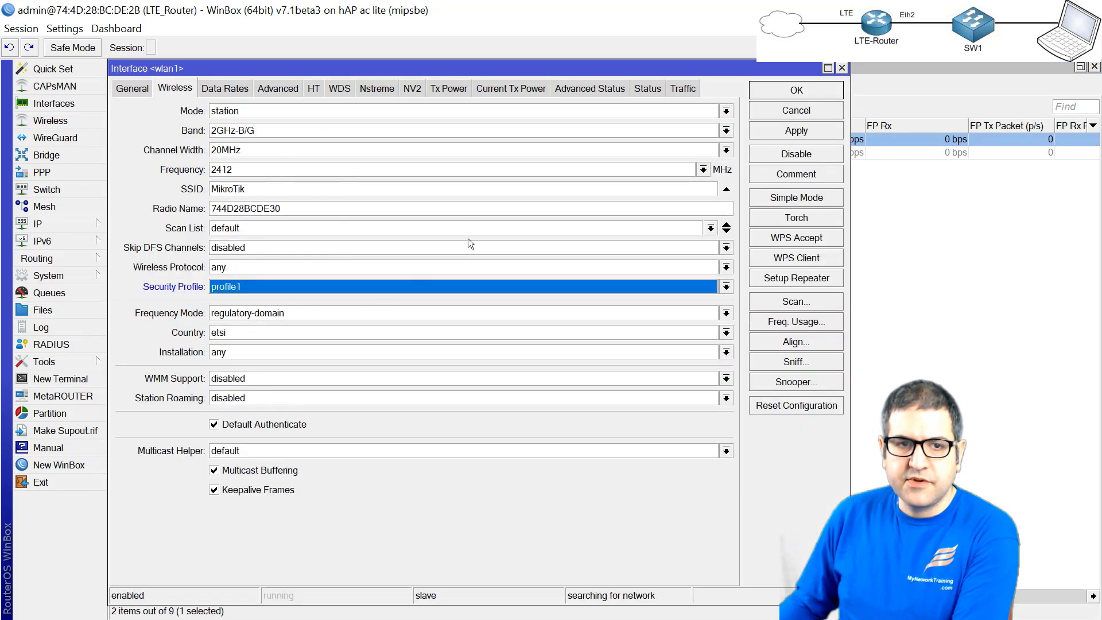
left_click(319, 115)
left_click(287, 137)
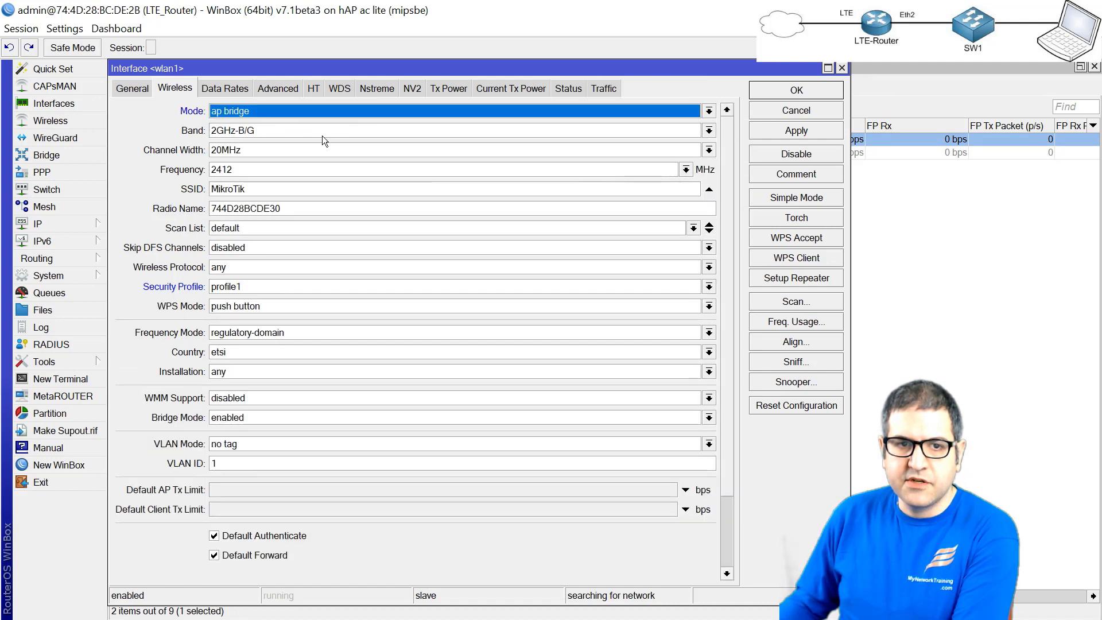
left_click(267, 129)
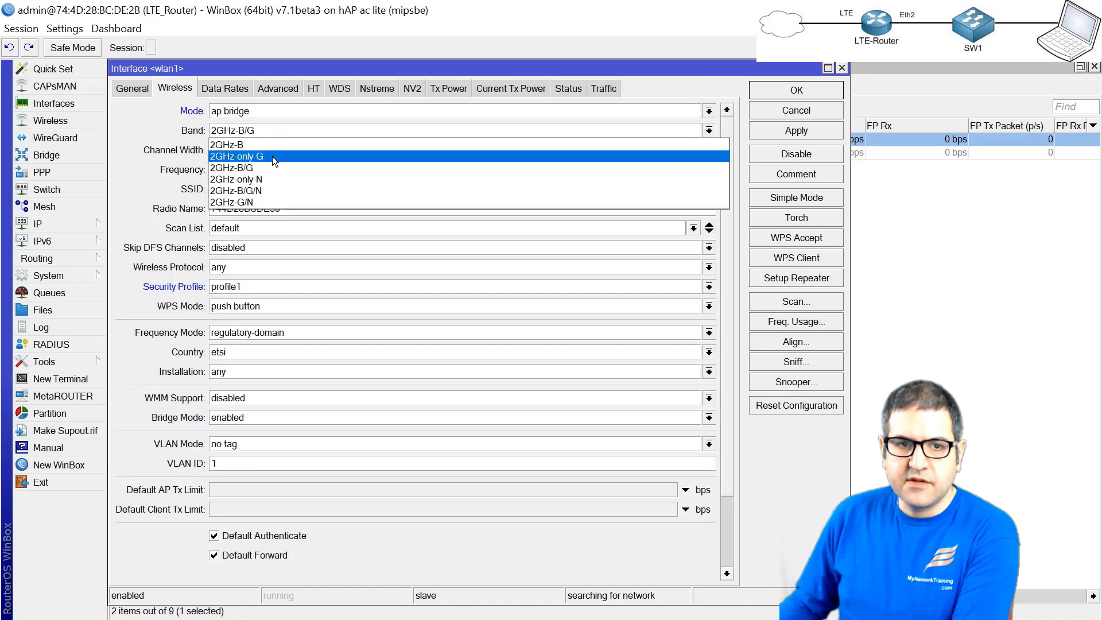
left_click(271, 179)
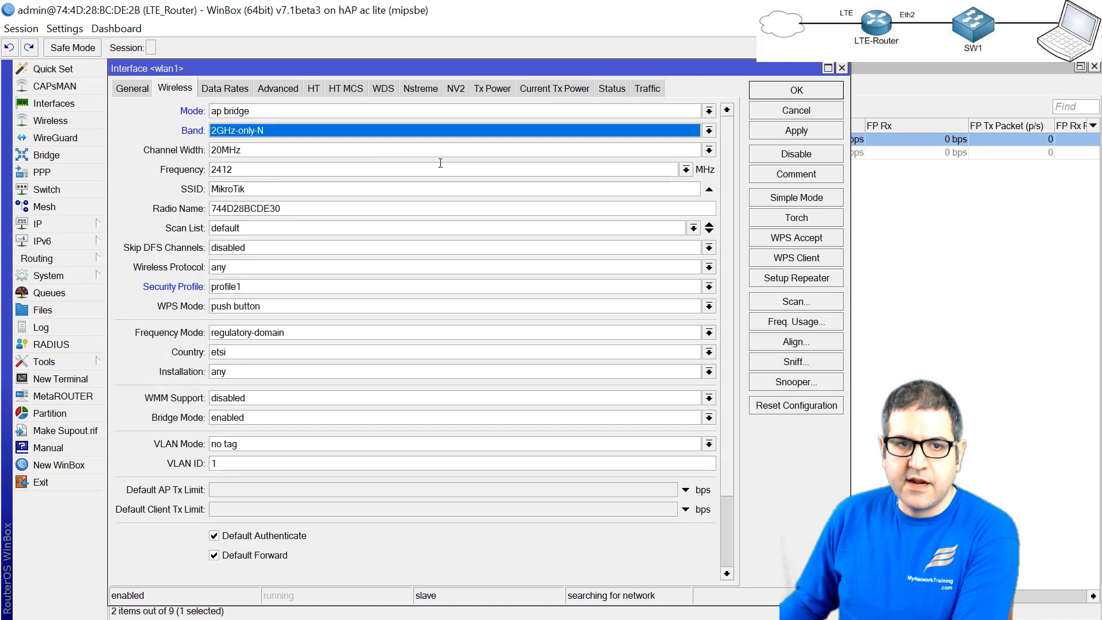
left_click(814, 97)
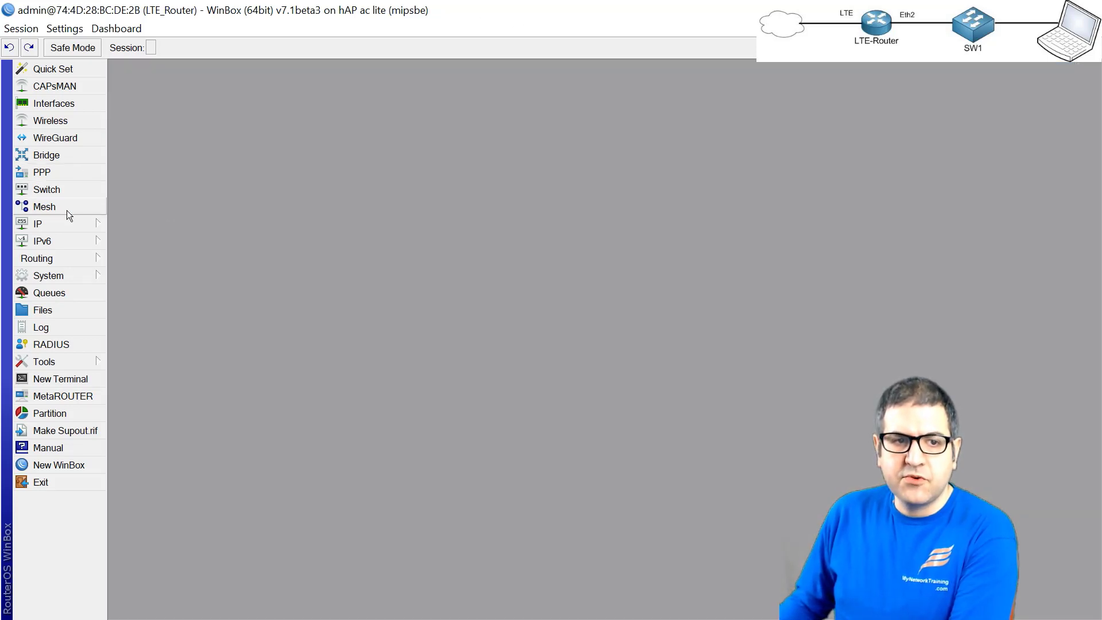
- Add the IP address 10.10.10.1/24 to the bridge1 interface
left_click(64, 227)
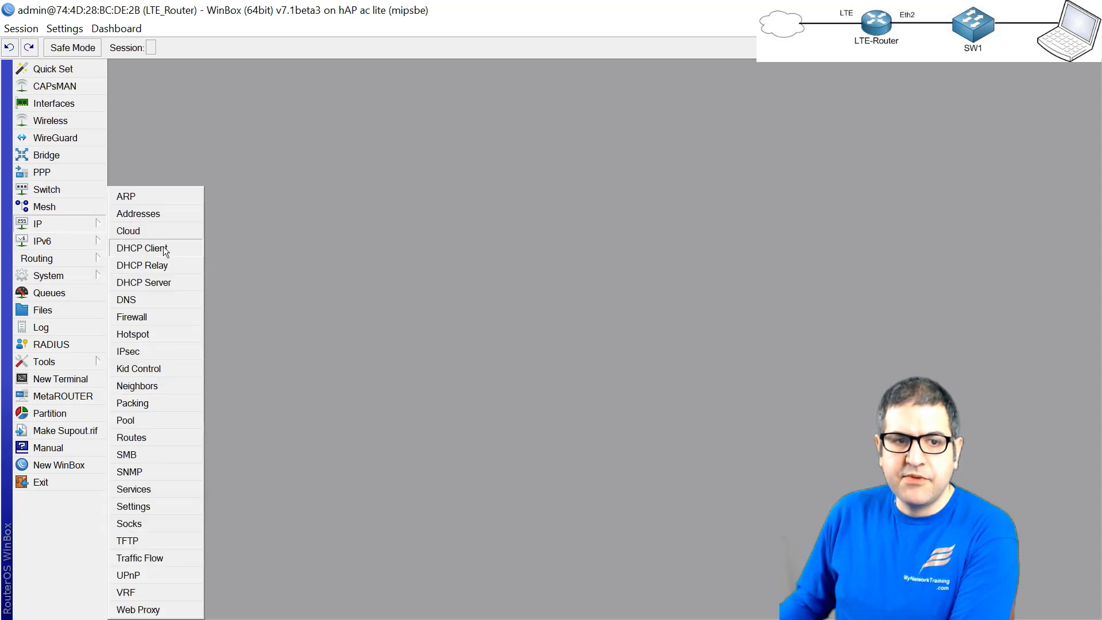
left_click(151, 217)
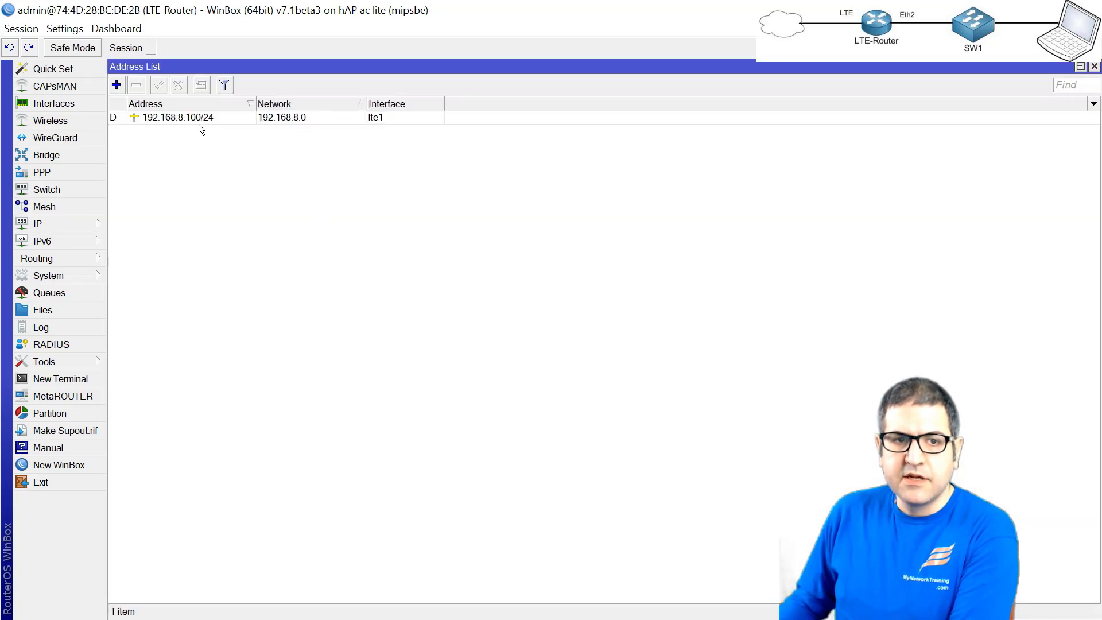
left_click(117, 85)
type("10")
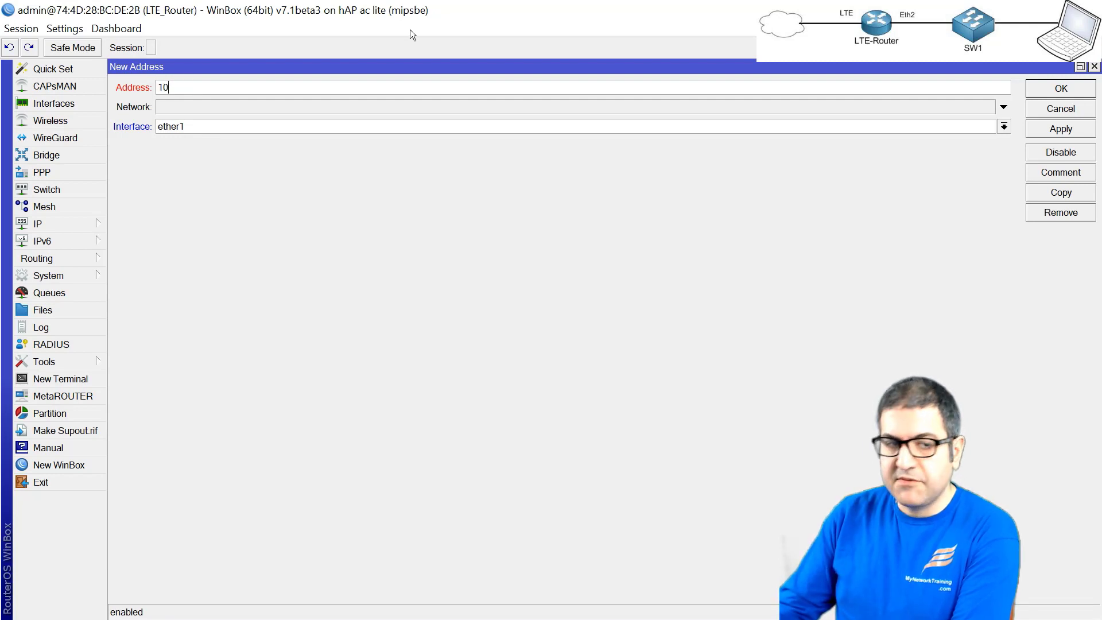
type(".10.10.1/24")
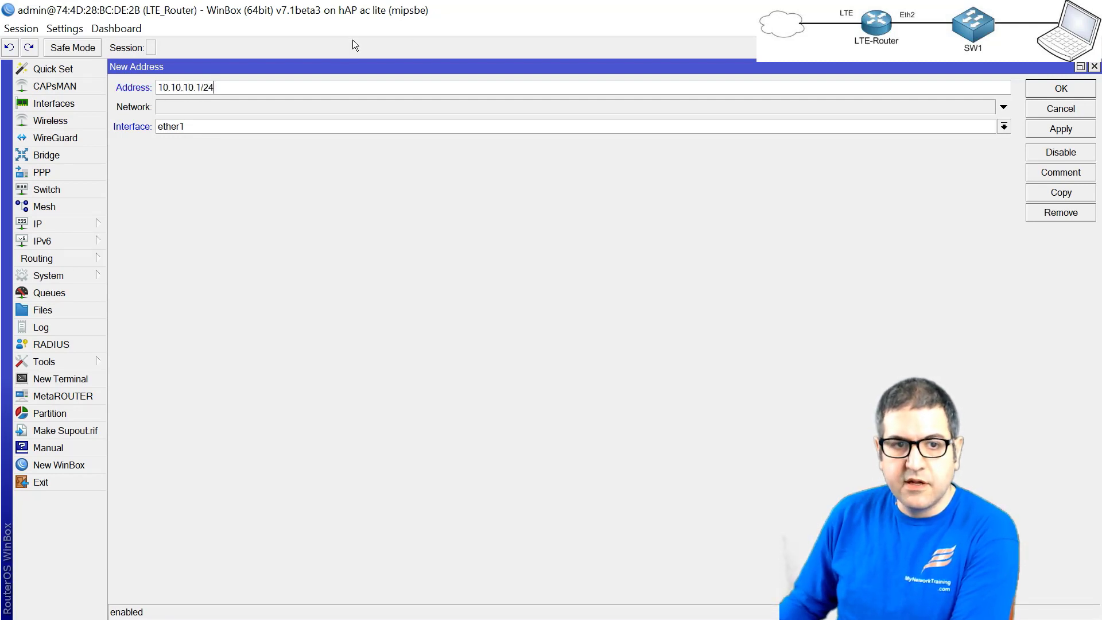
left_click(222, 126)
left_click(217, 141)
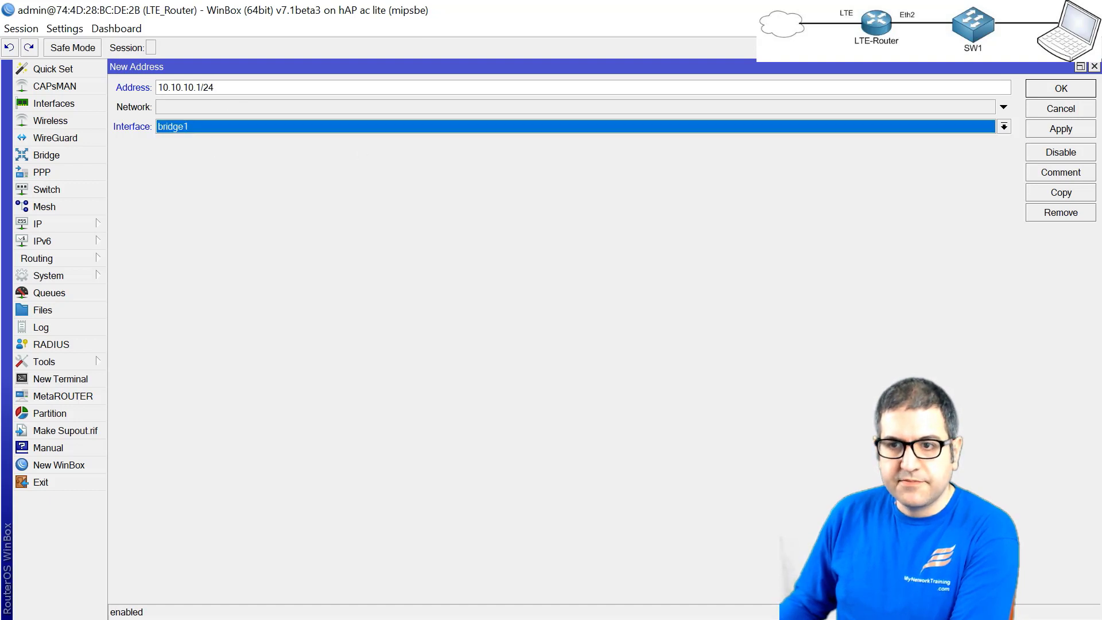
left_click(1063, 90)
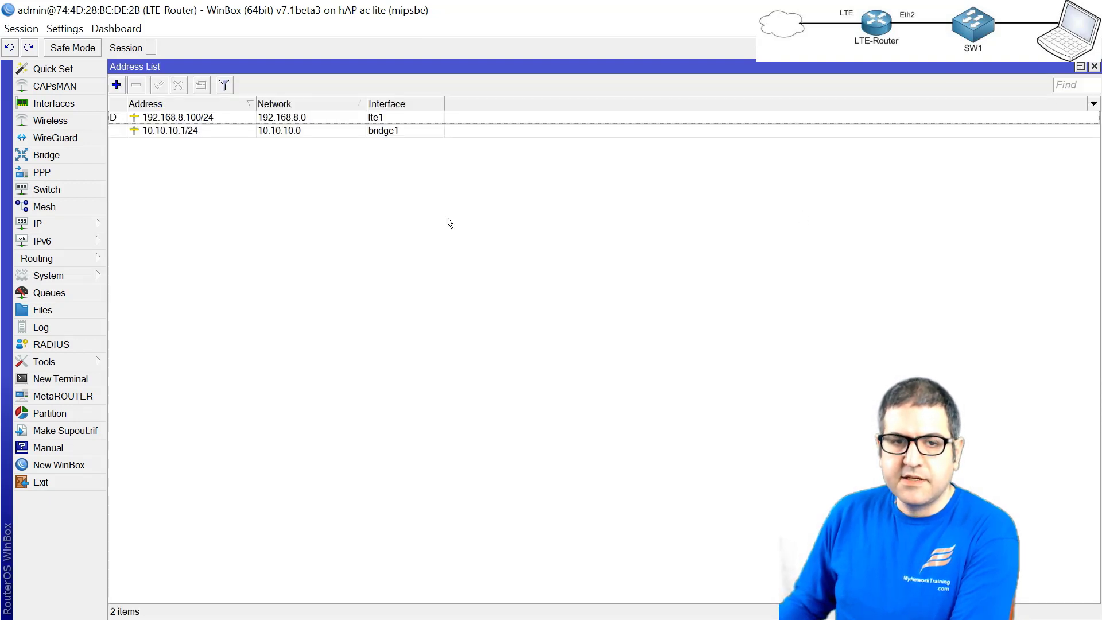
left_click(184, 131)
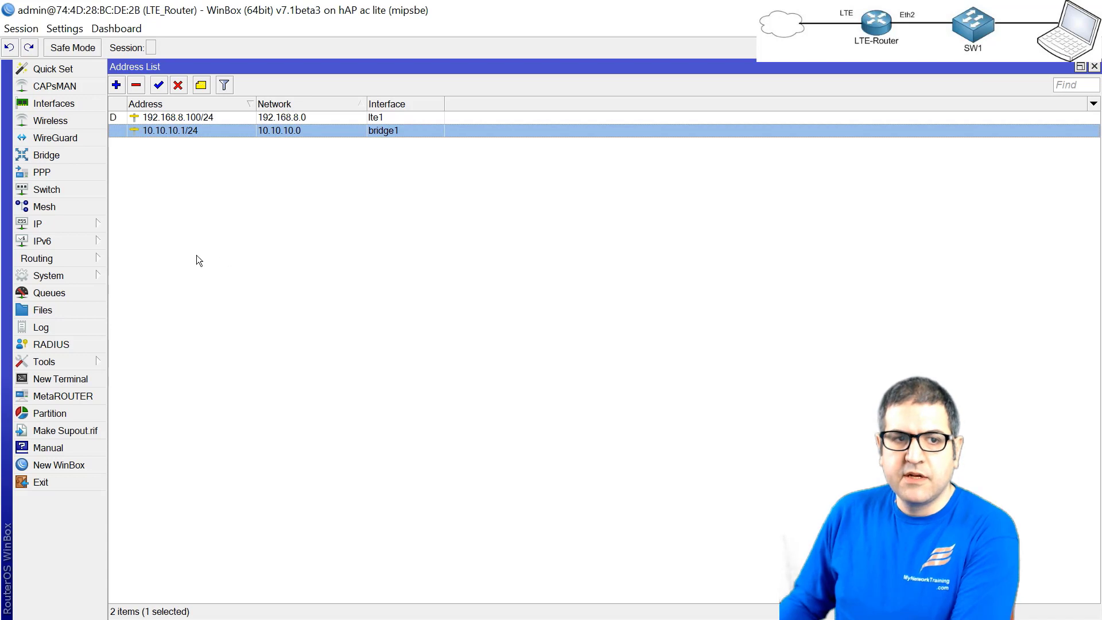
key("Escape")
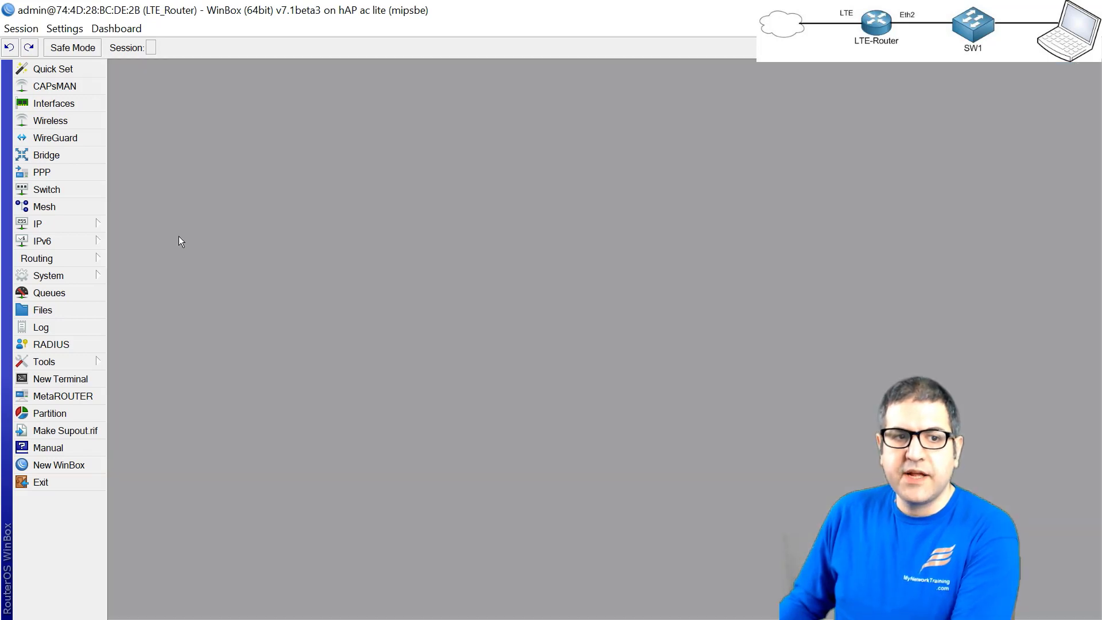
- Start the DHCP server setup on bridge1, accepting the 10.10.10.0/24 address space, default gateway and pool 10.10.10.2-10.10.10.254
left_click(81, 221)
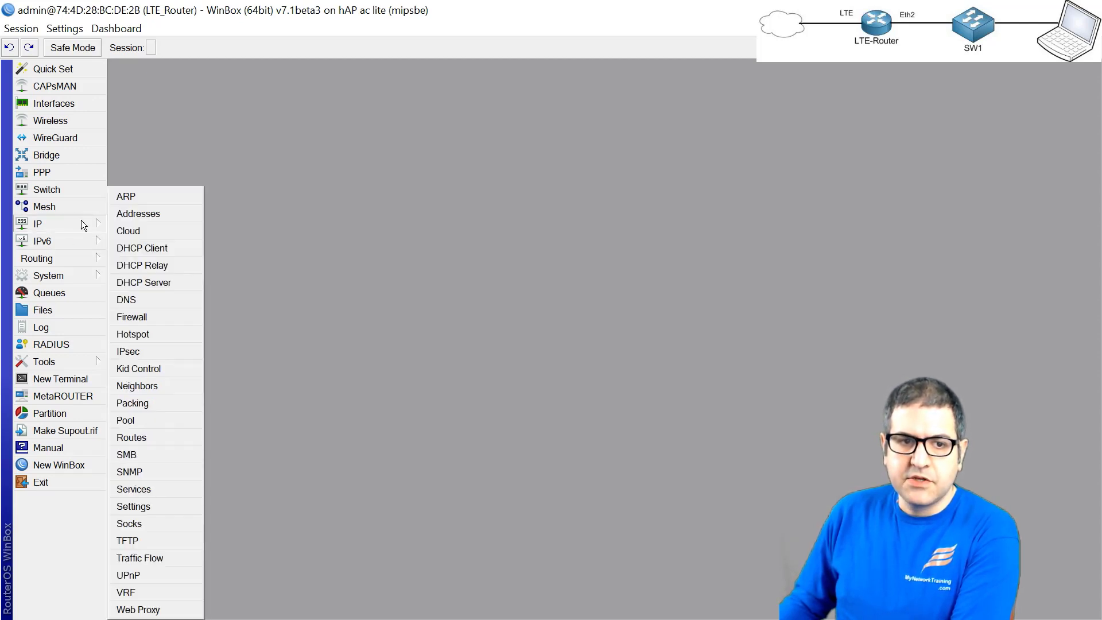
left_click(171, 282)
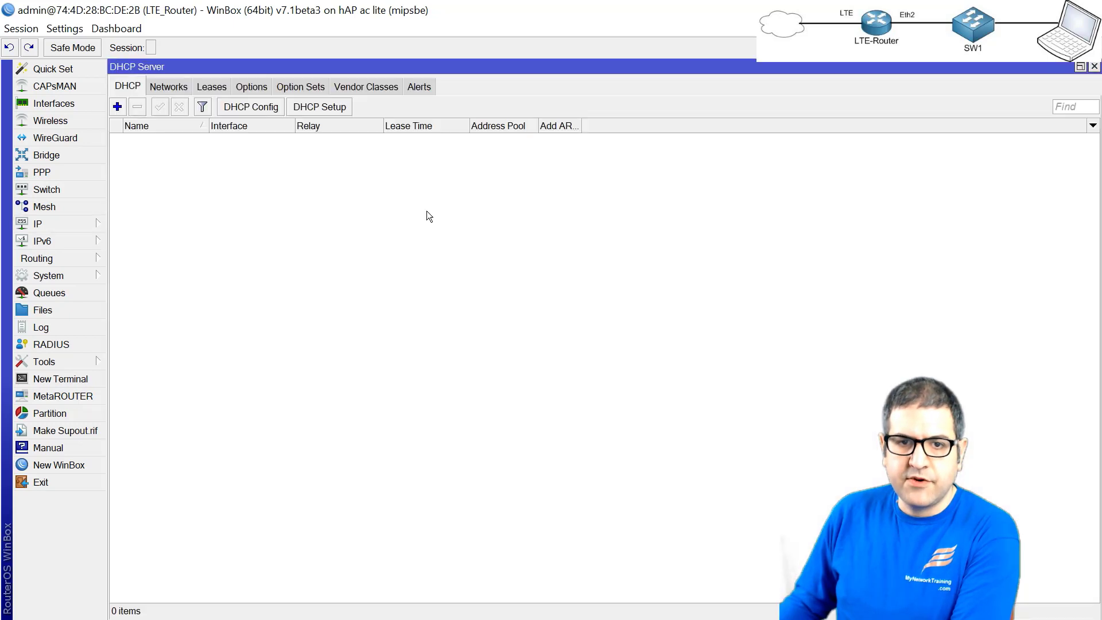
left_click(342, 107)
left_click(350, 185)
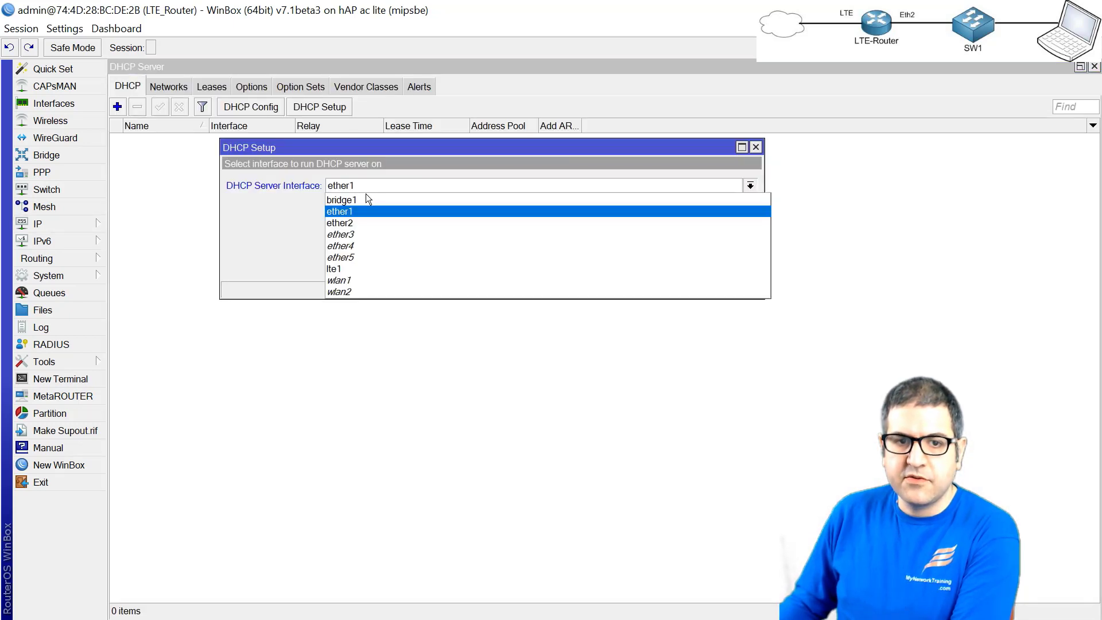
left_click(360, 200)
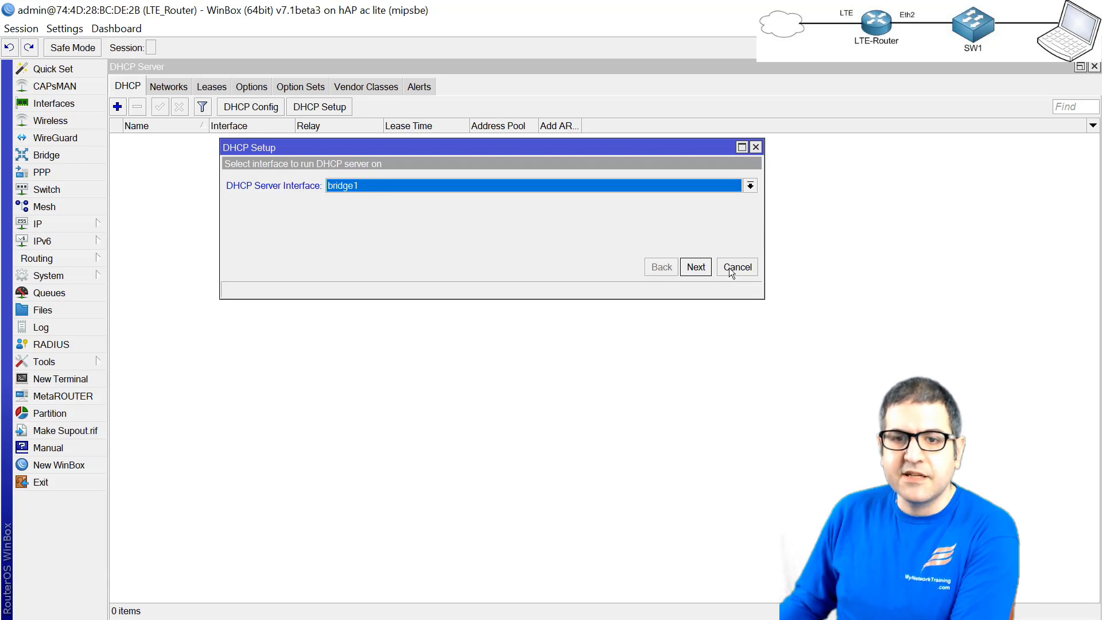
left_click(697, 274)
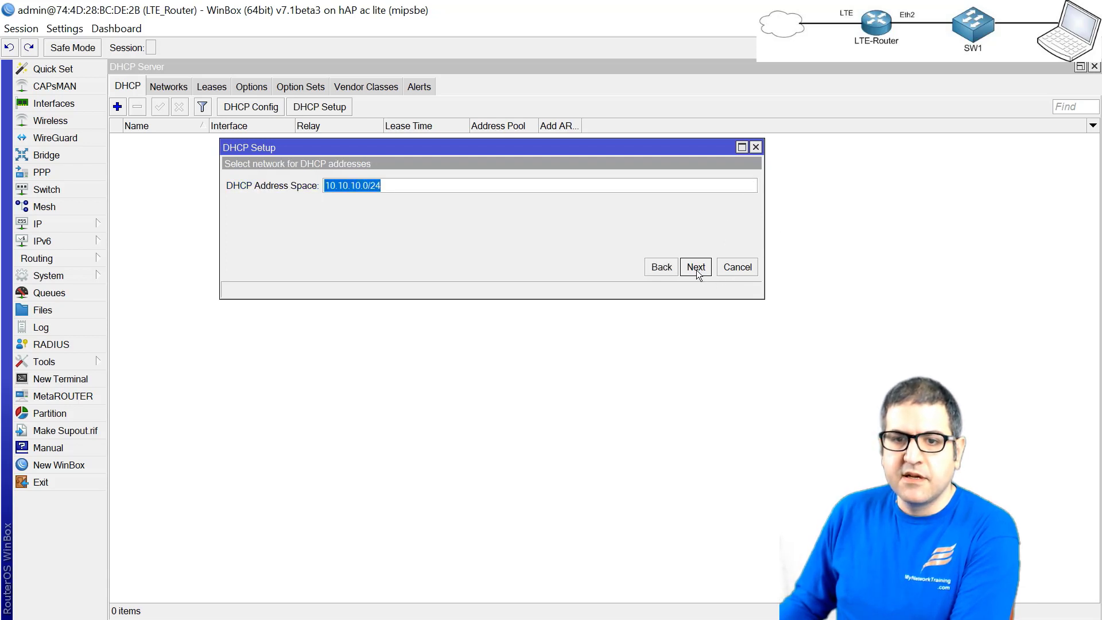
left_click(696, 270)
left_click(697, 270)
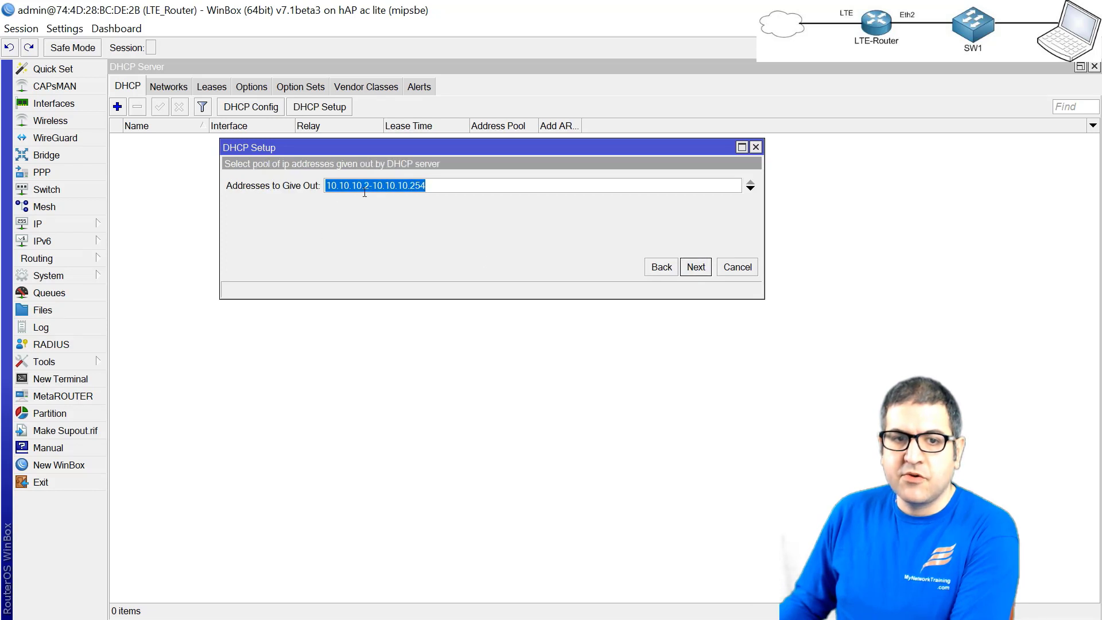
left_click(696, 269)
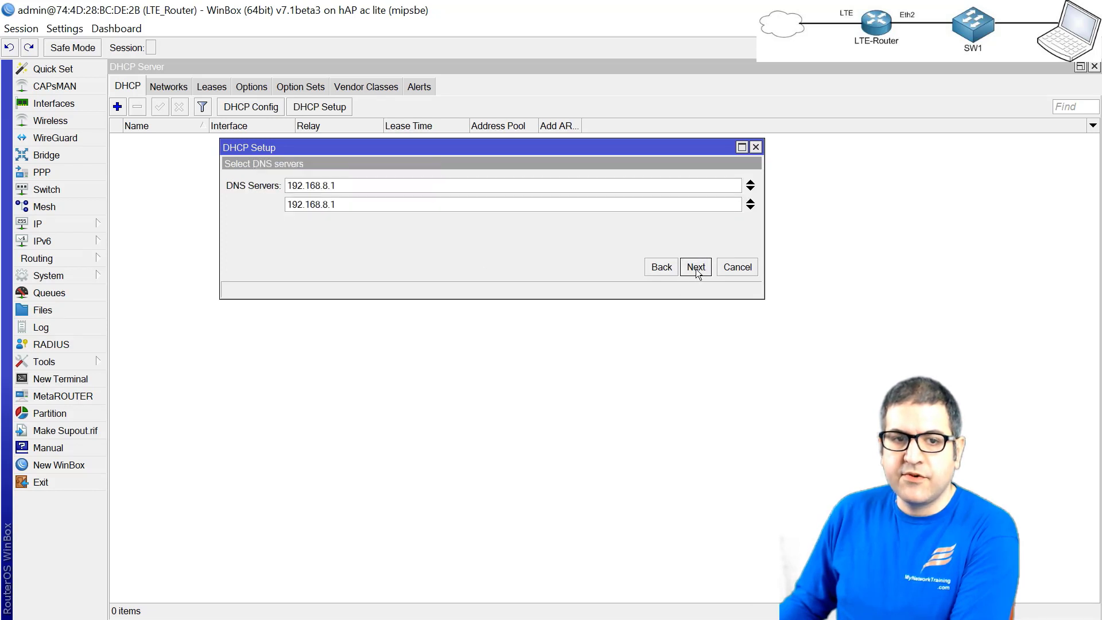
- Set the DHCP DNS servers to 8.8.8.8 and 1.1.1.1 and finish the setup with the 00:10:00 lease time
double_click(508, 186)
type("8.")
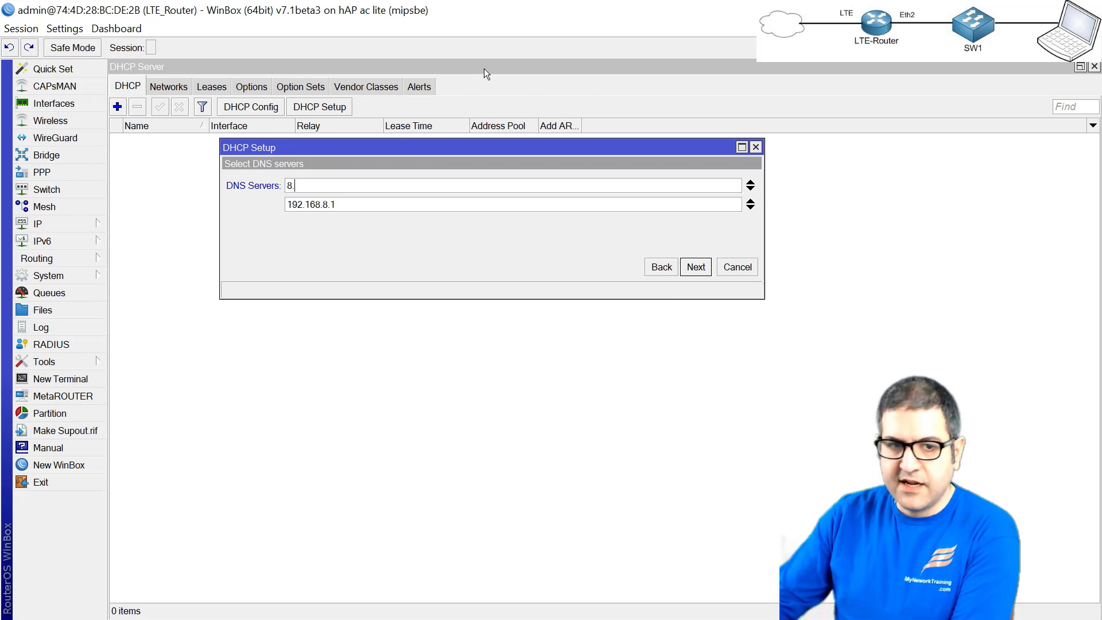
type("8.8.8")
key("Tab")
type("1.1.1.1")
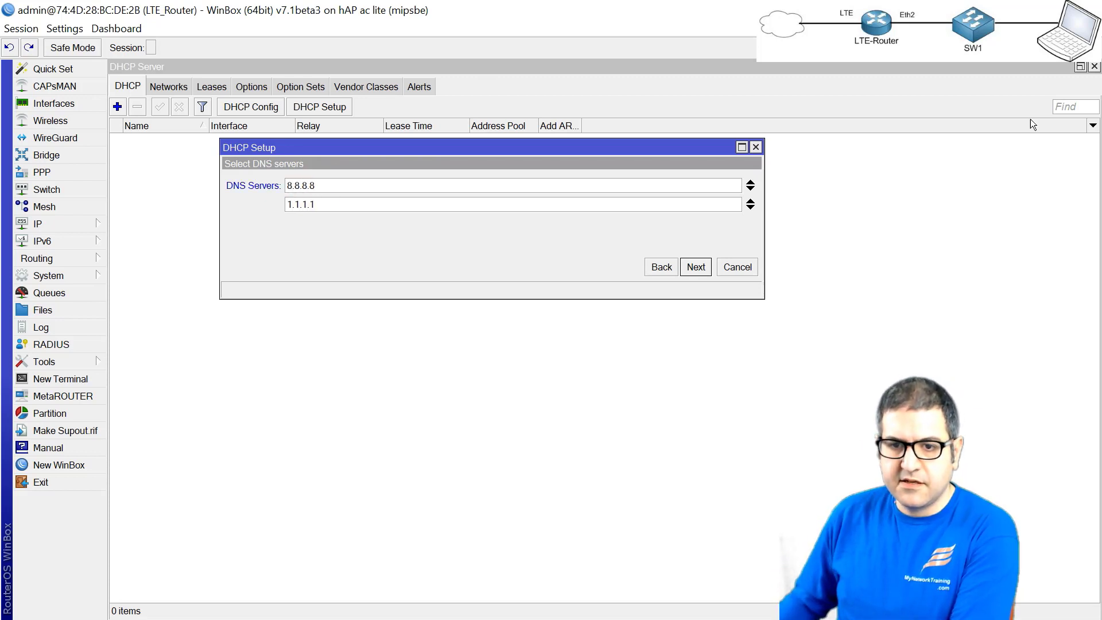
left_click(693, 265)
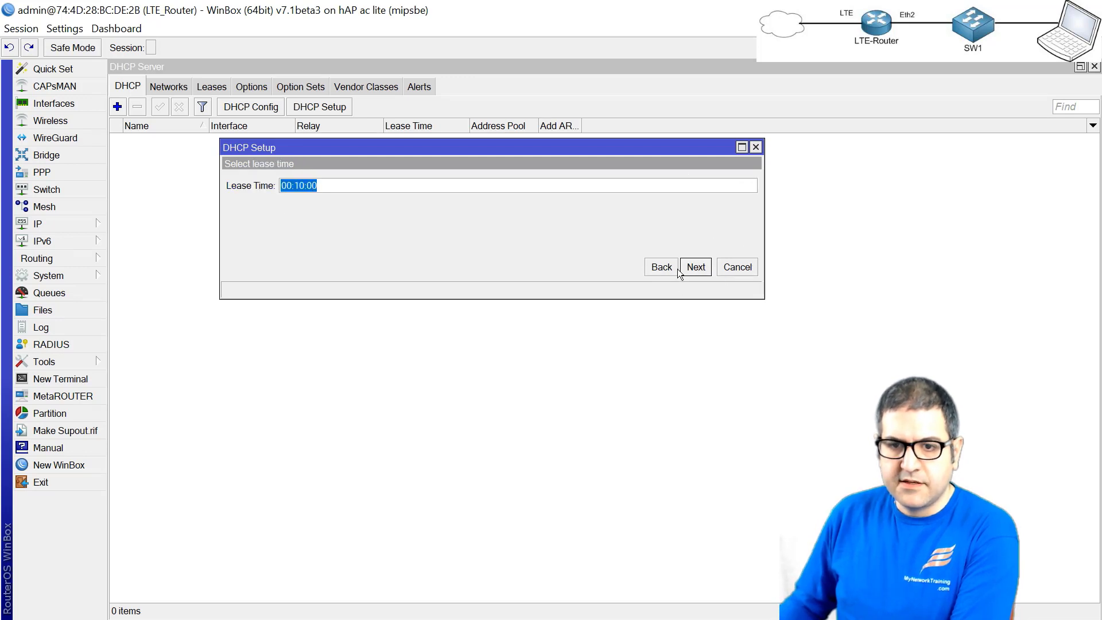
left_click(693, 267)
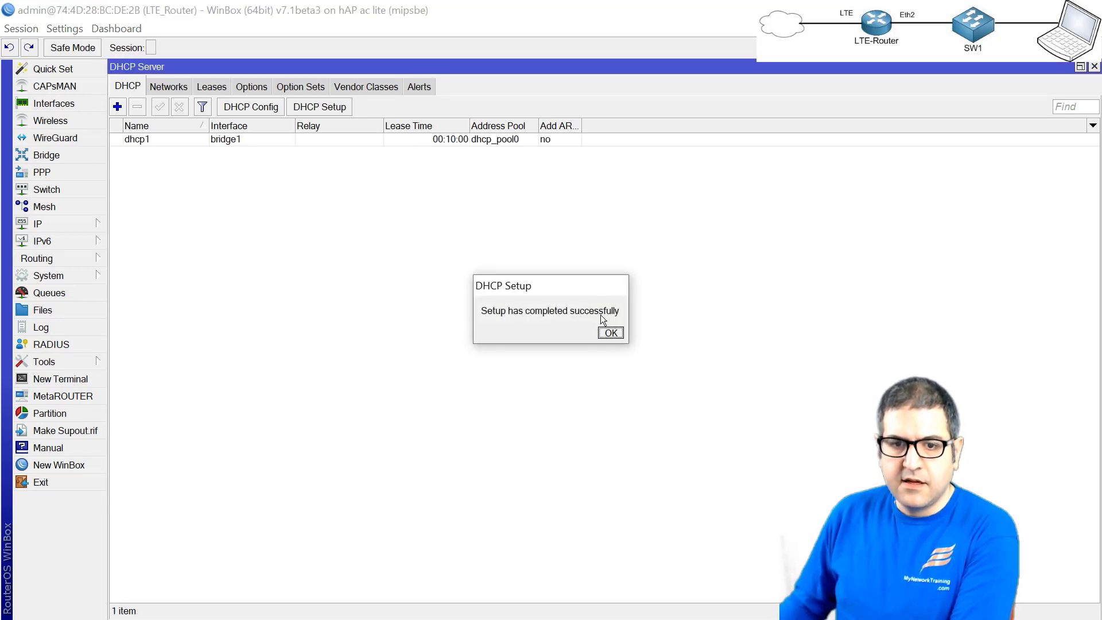
left_click(611, 333)
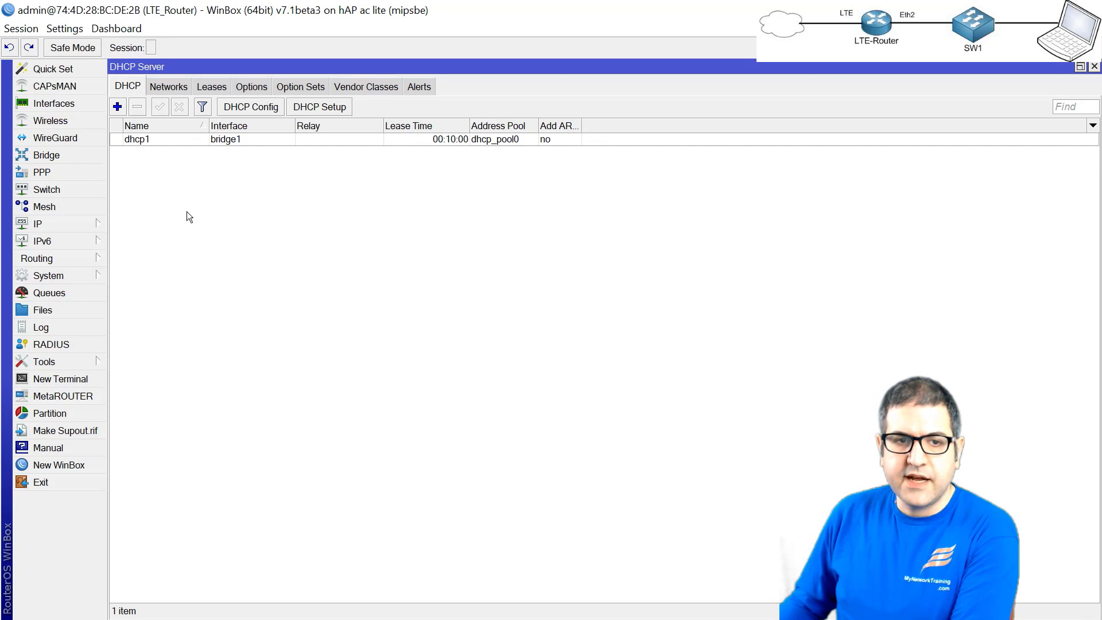
key("Escape")
- Create a firewall NAT rule in the srcnat chain with lte1 as the outgoing interface
left_click(57, 228)
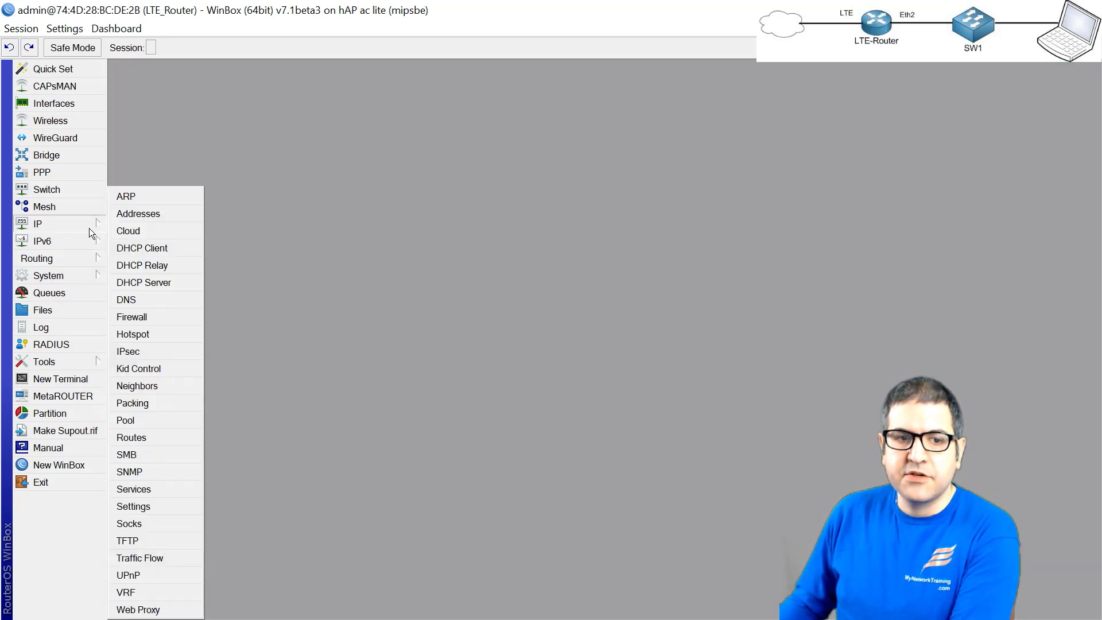
left_click(157, 313)
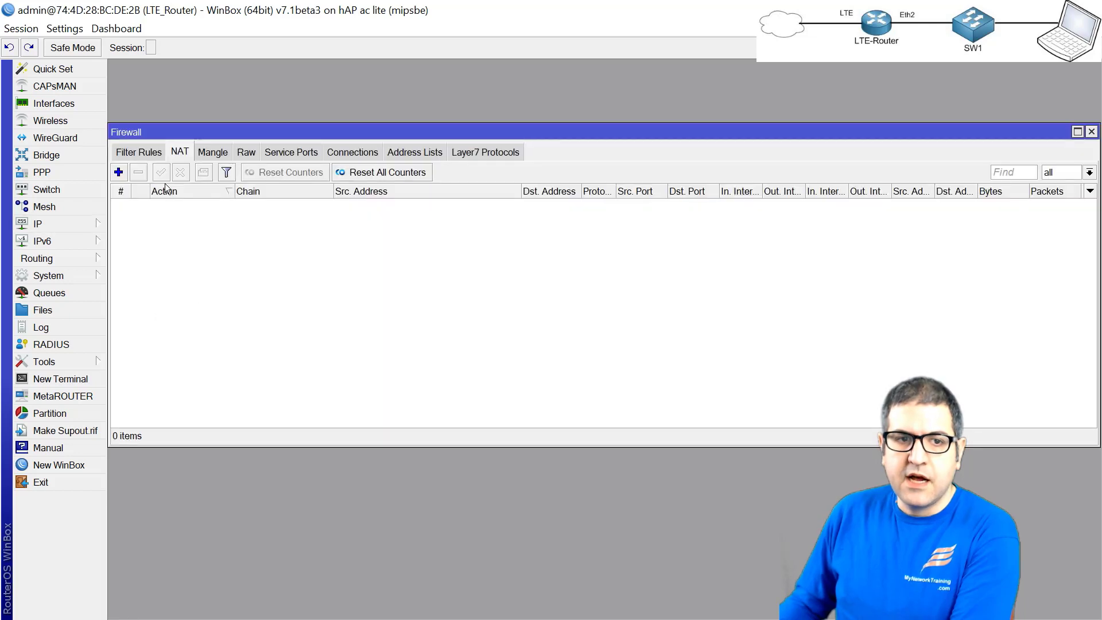
left_click(119, 172)
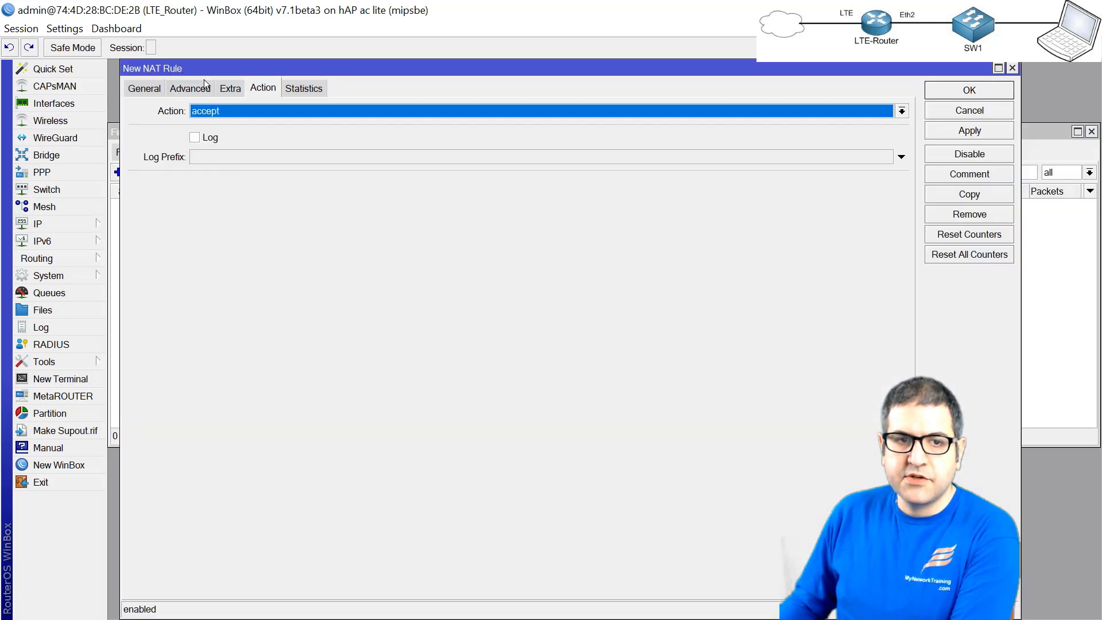
left_click(138, 86)
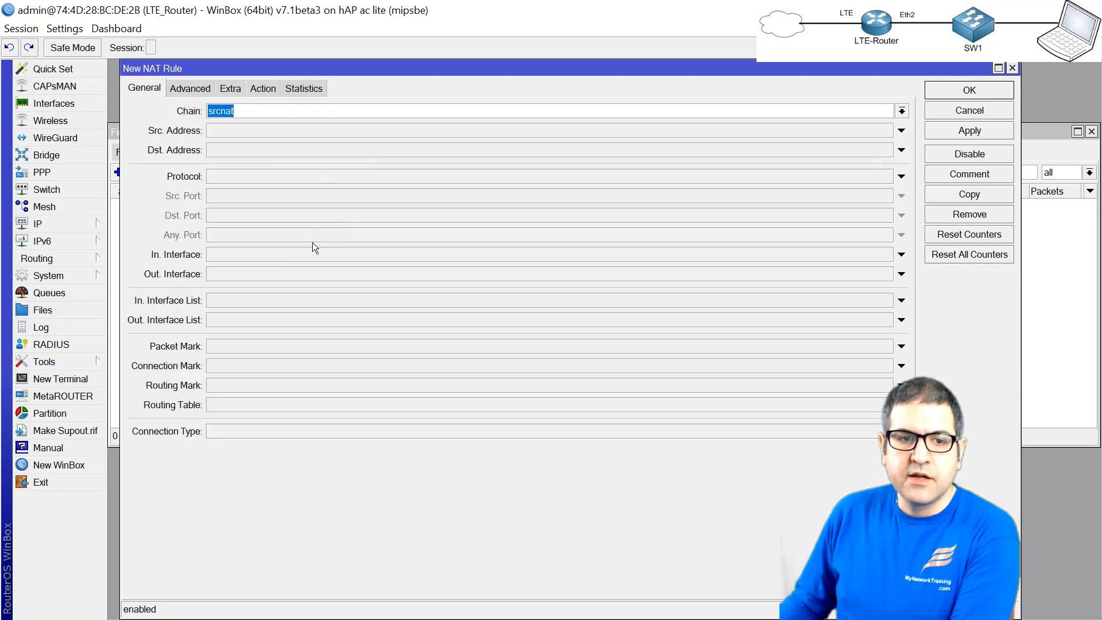
left_click(266, 275)
left_click(284, 271)
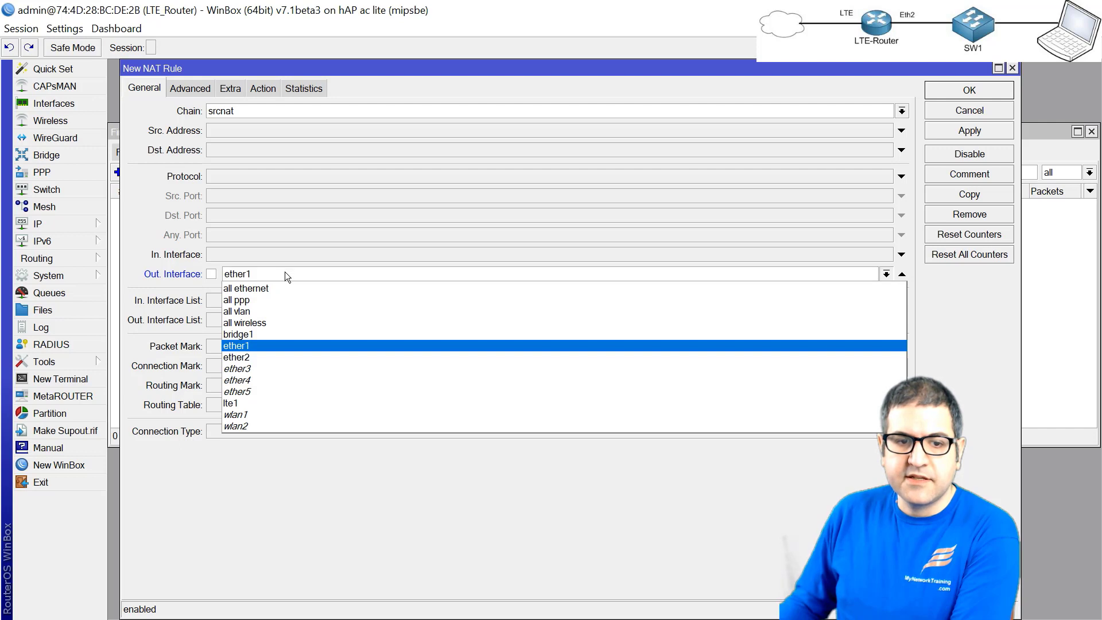
left_click(238, 402)
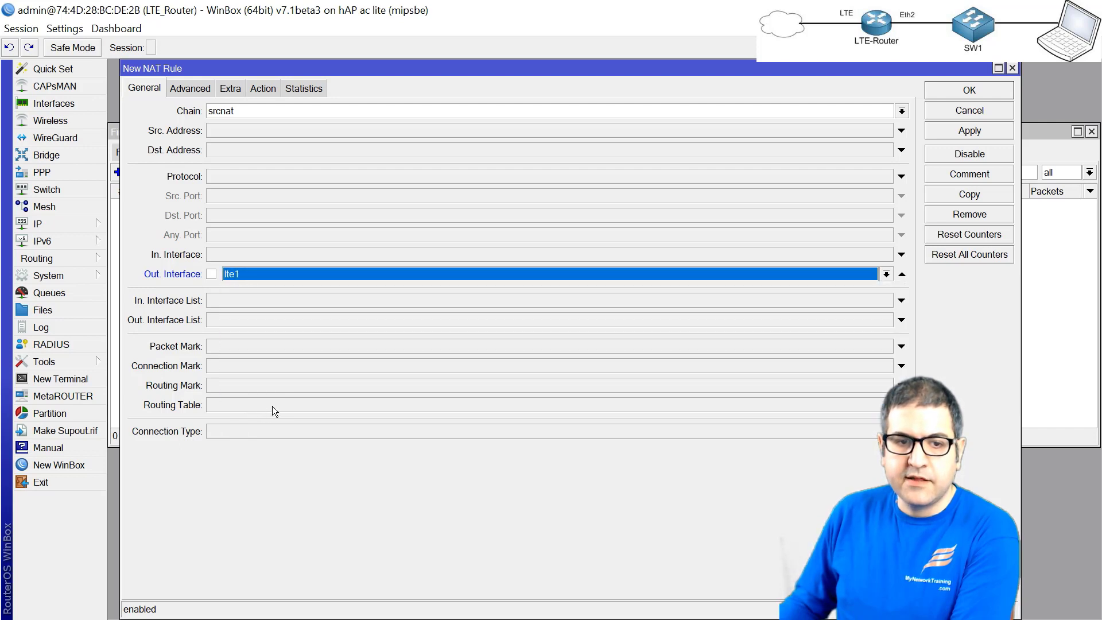
- Set the NAT rule's action to masquerade and save the rule
left_click(256, 92)
left_click(248, 112)
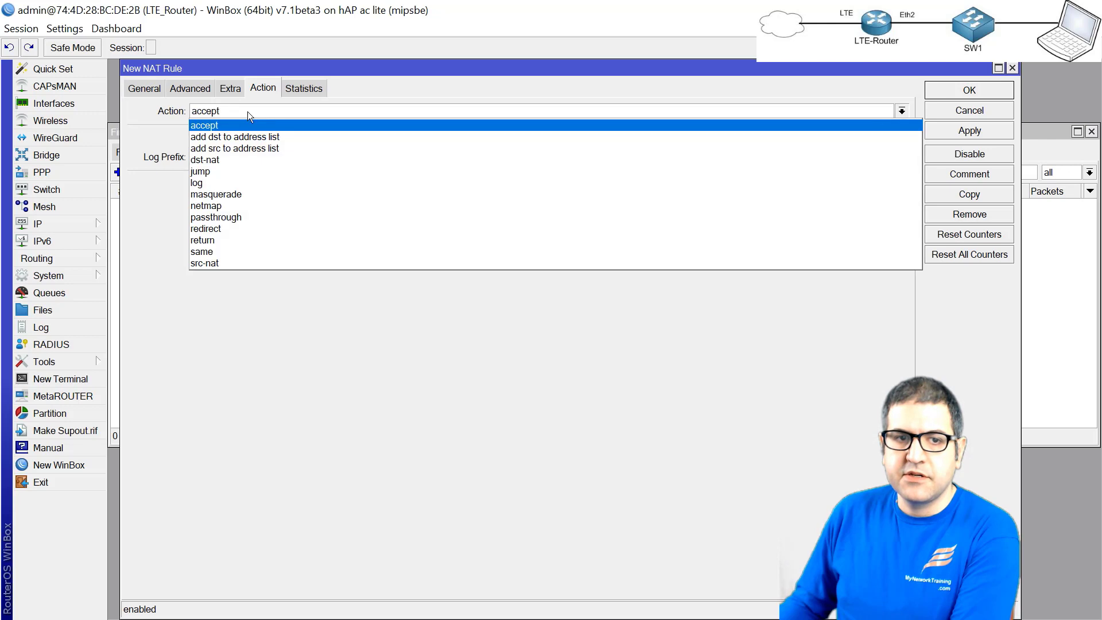
left_click(249, 195)
left_click(969, 90)
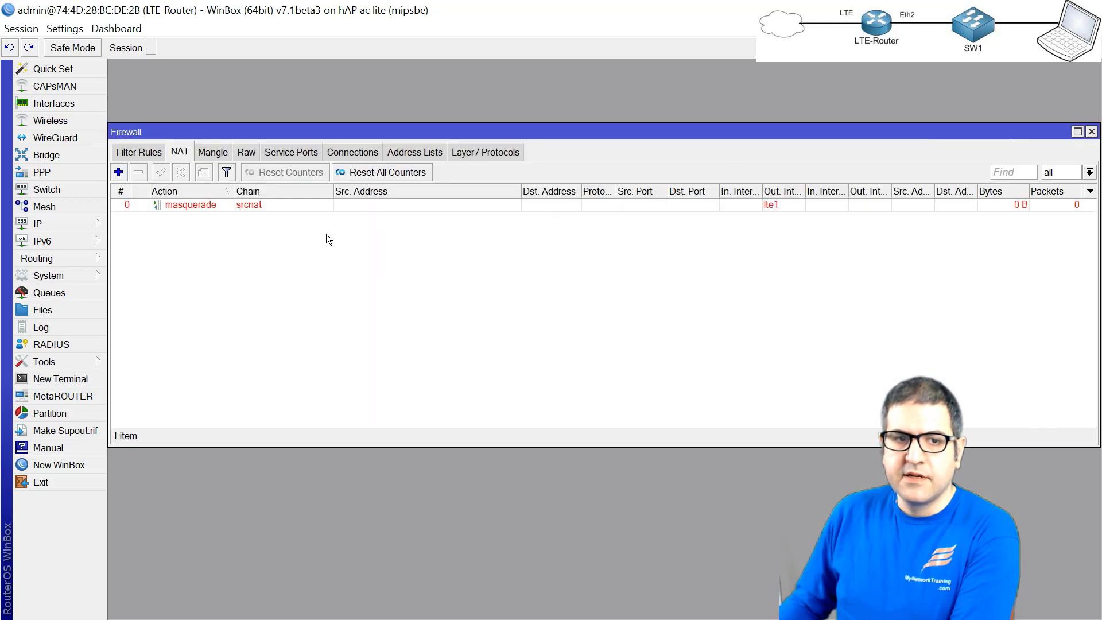
left_click(217, 205)
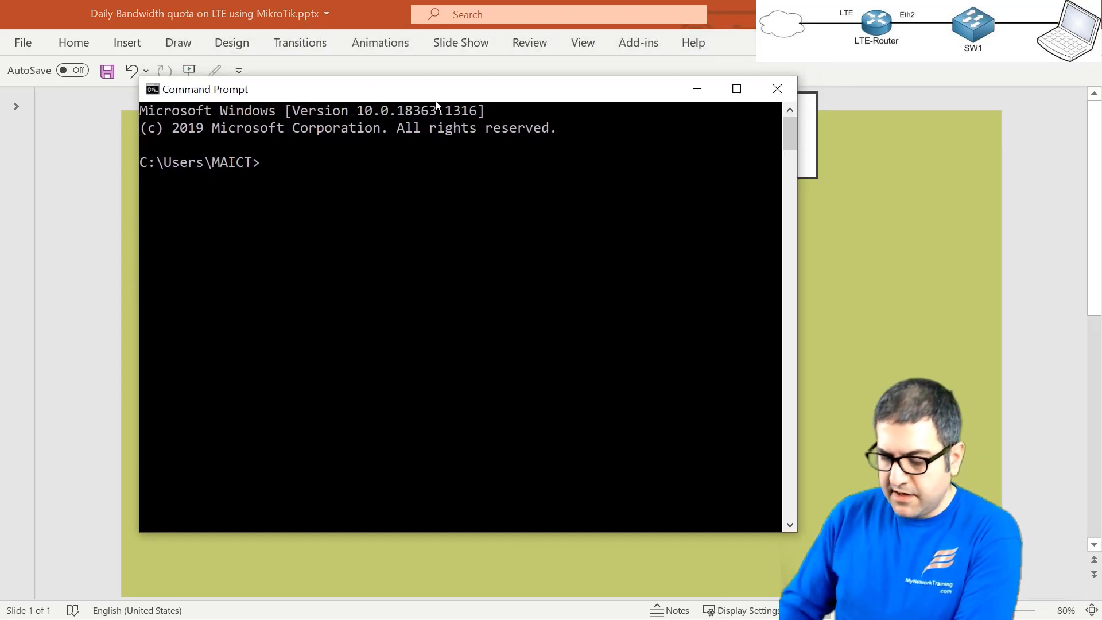
- Check the PC's IP configuration with ipconfig and request a new DHCP lease with ipconfig /renew
type("ipconfig")
key("Return")
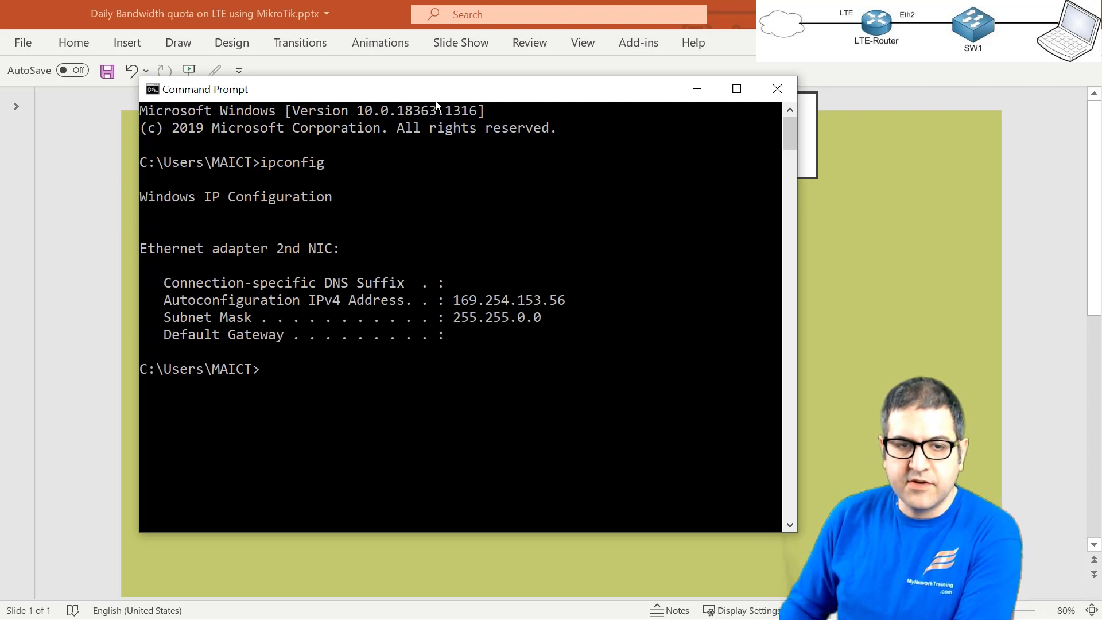
type("ipconfig")
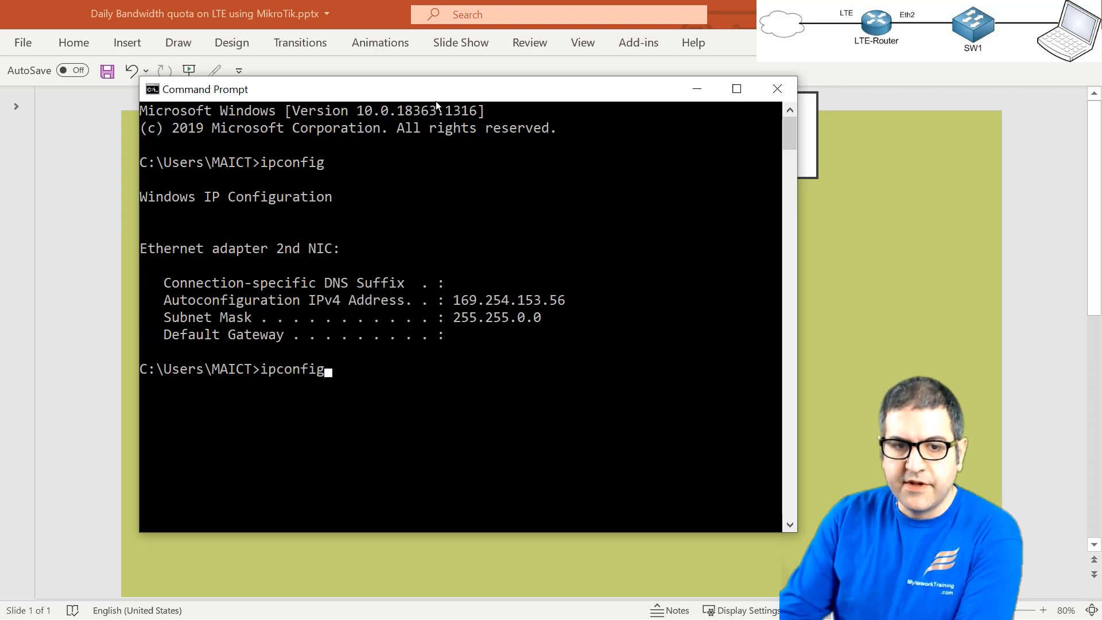
type(" /renew")
key("Return")
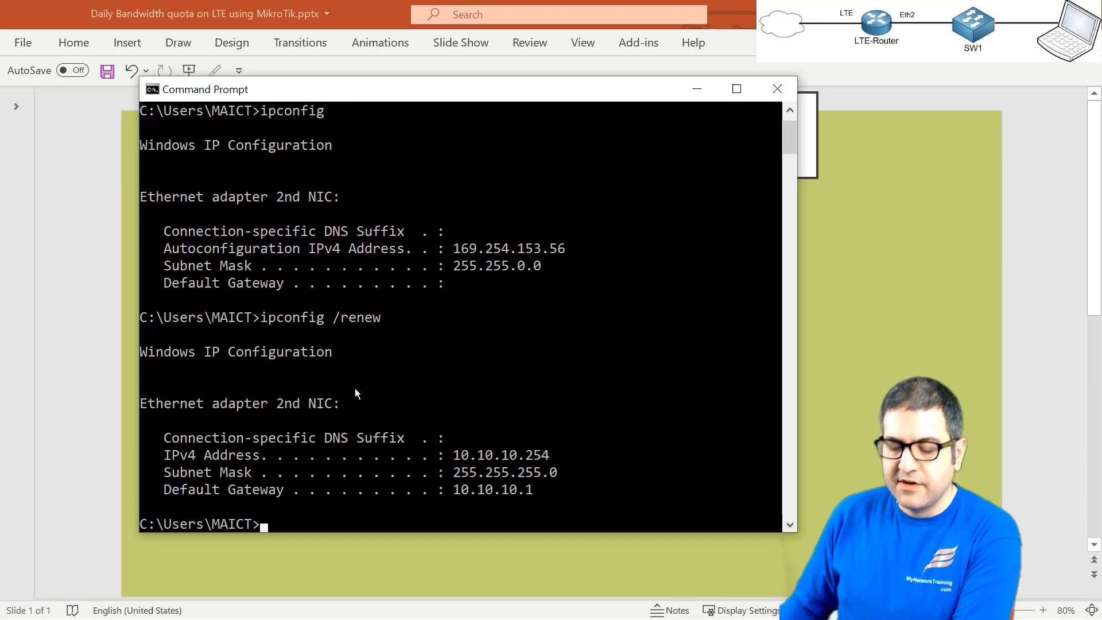
- Ping google.com from the PC to test its internet access through the router
type("pin")
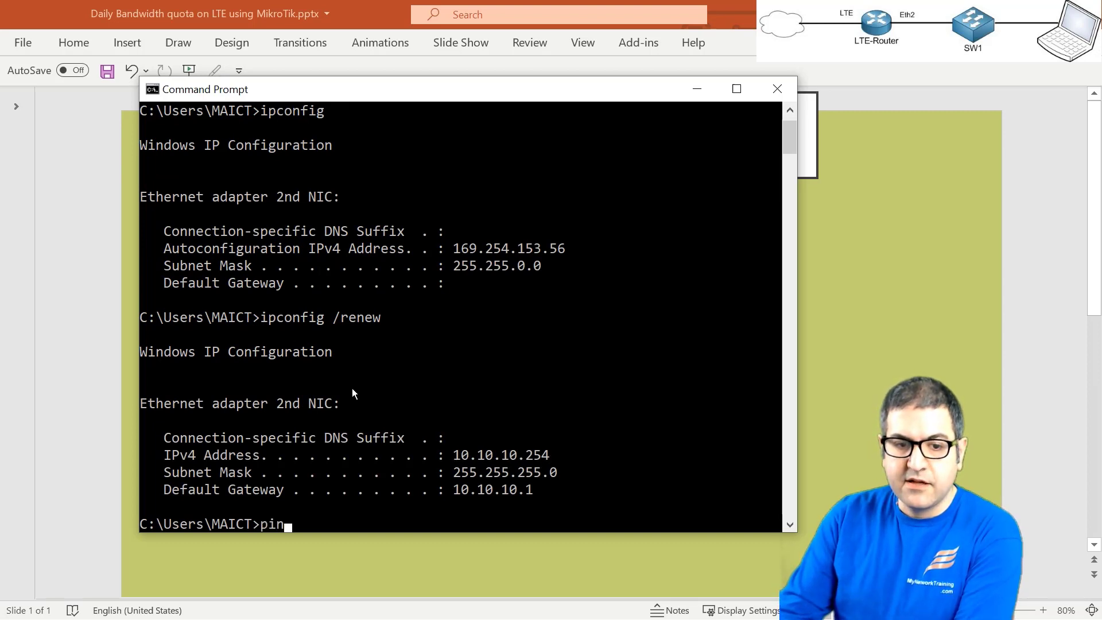
type("g google.com")
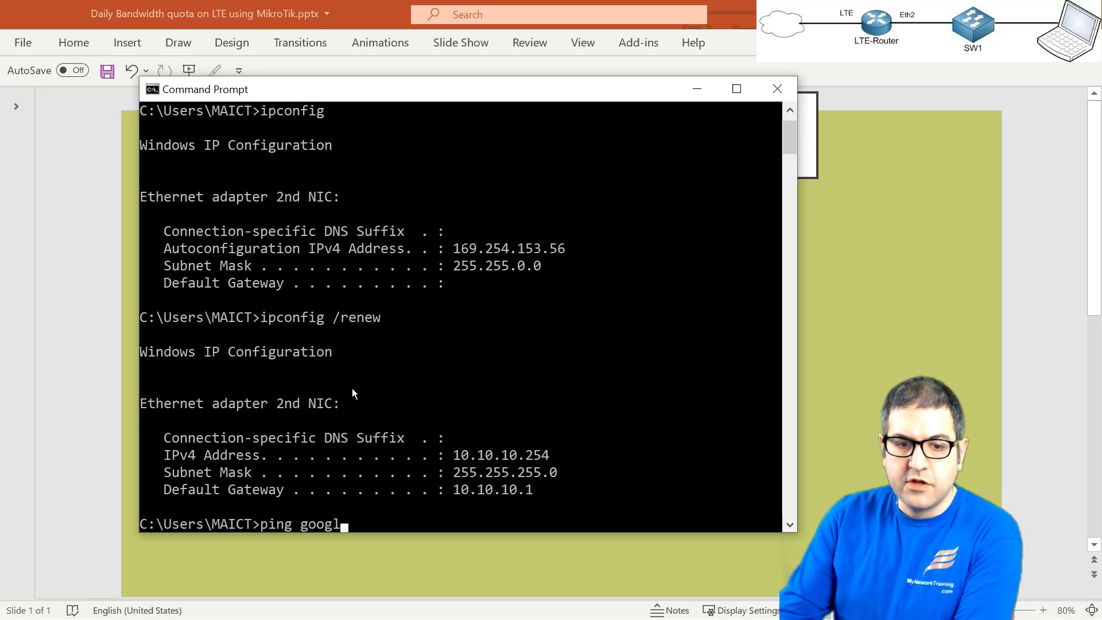
key("Return")
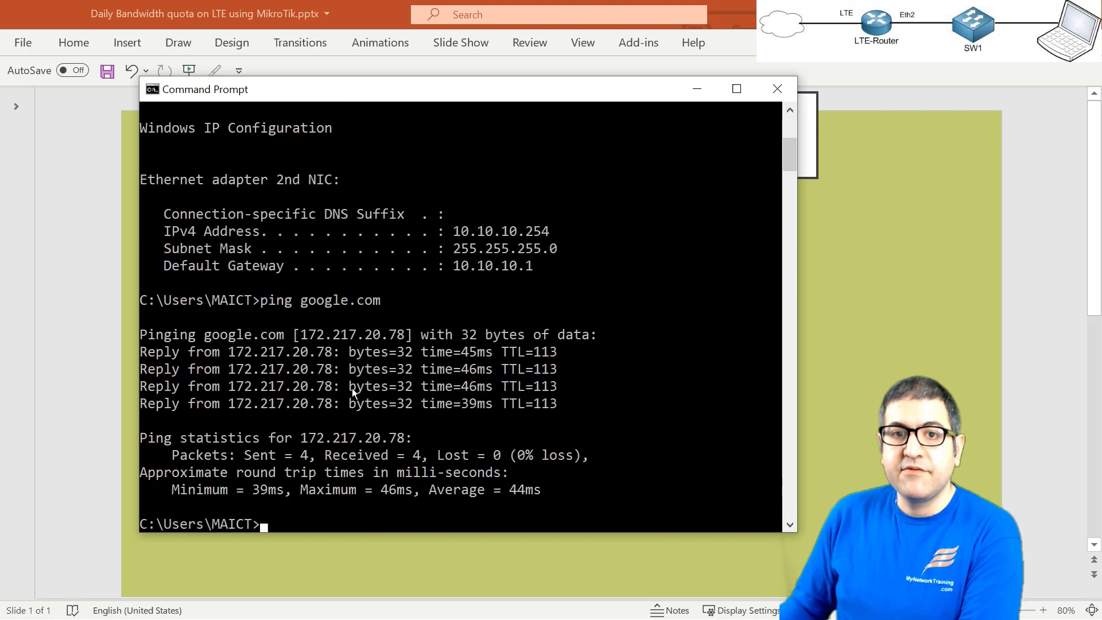
key("Return")
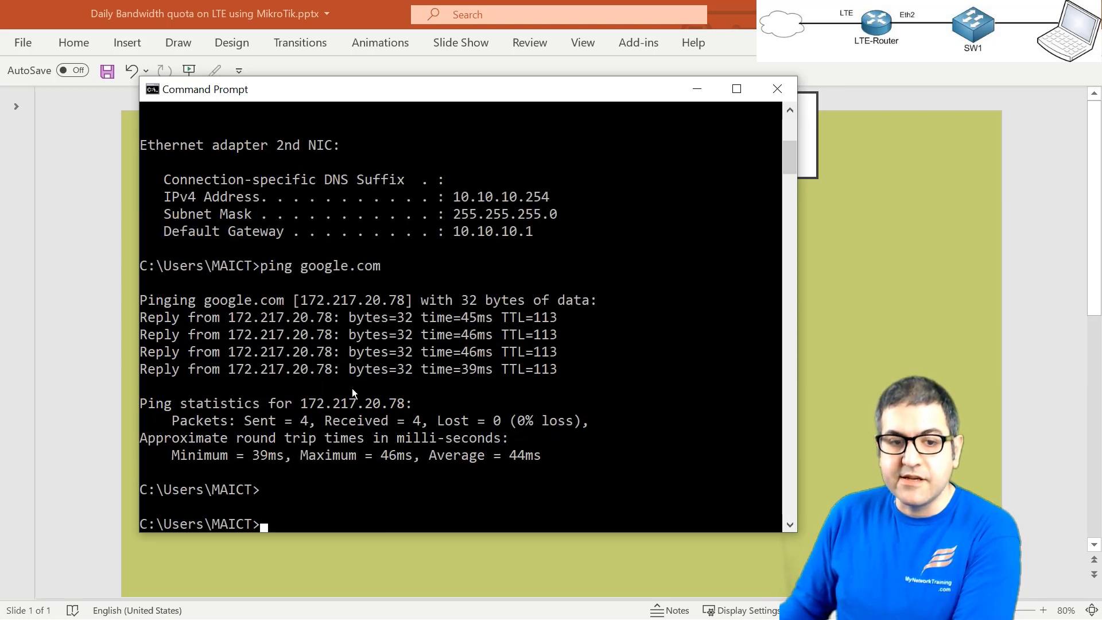
- Trace the route from the PC to google.com with tracert
type("tracert")
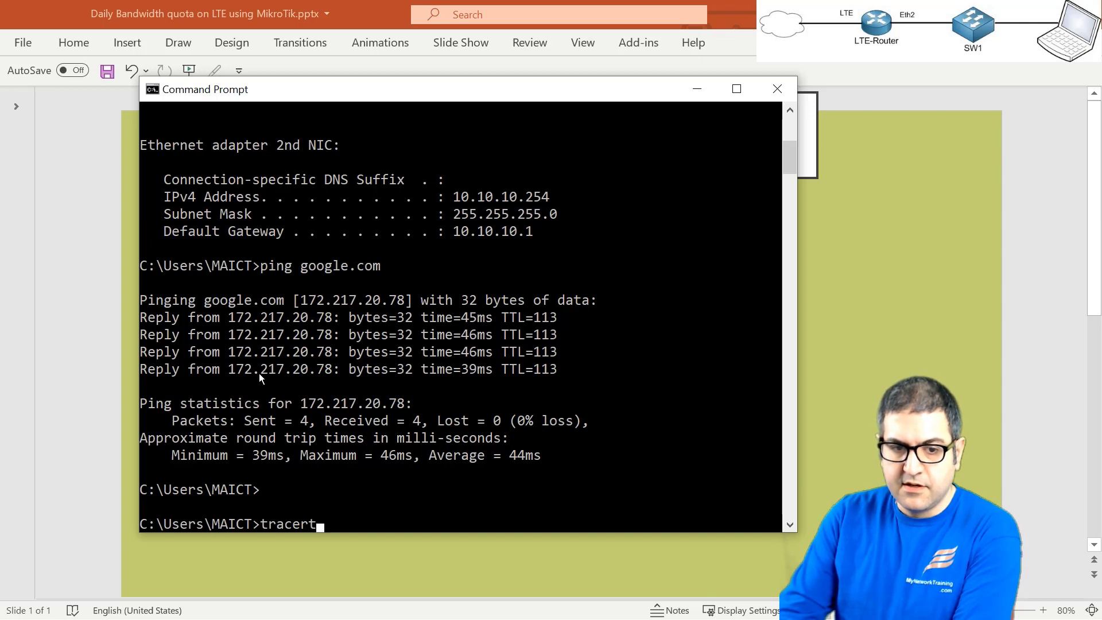
type(" goog")
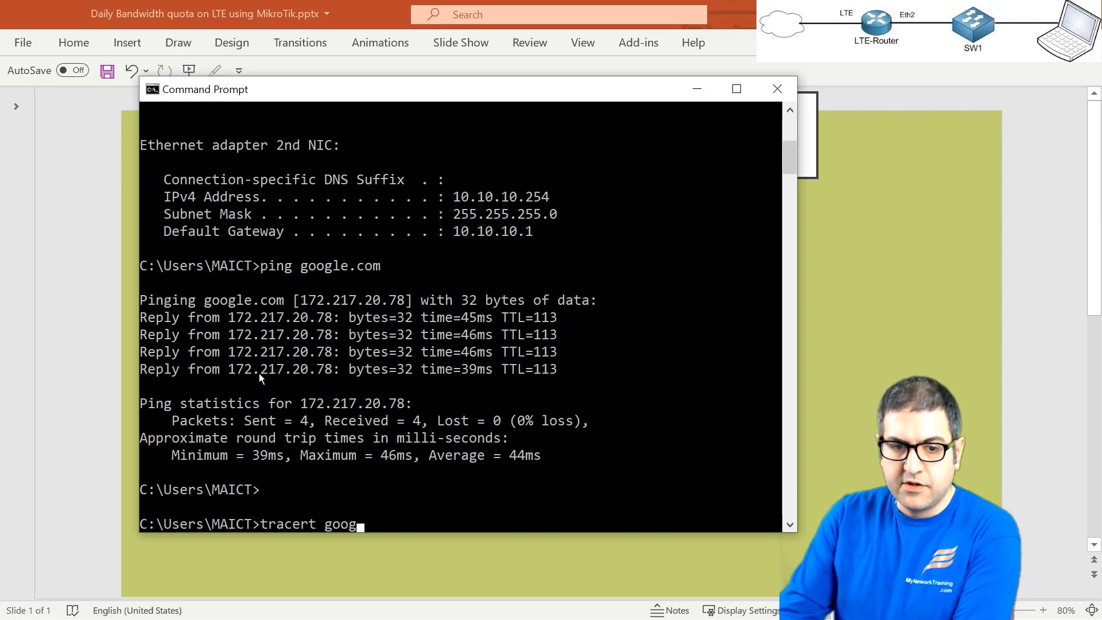
type("le.com")
key("Return")
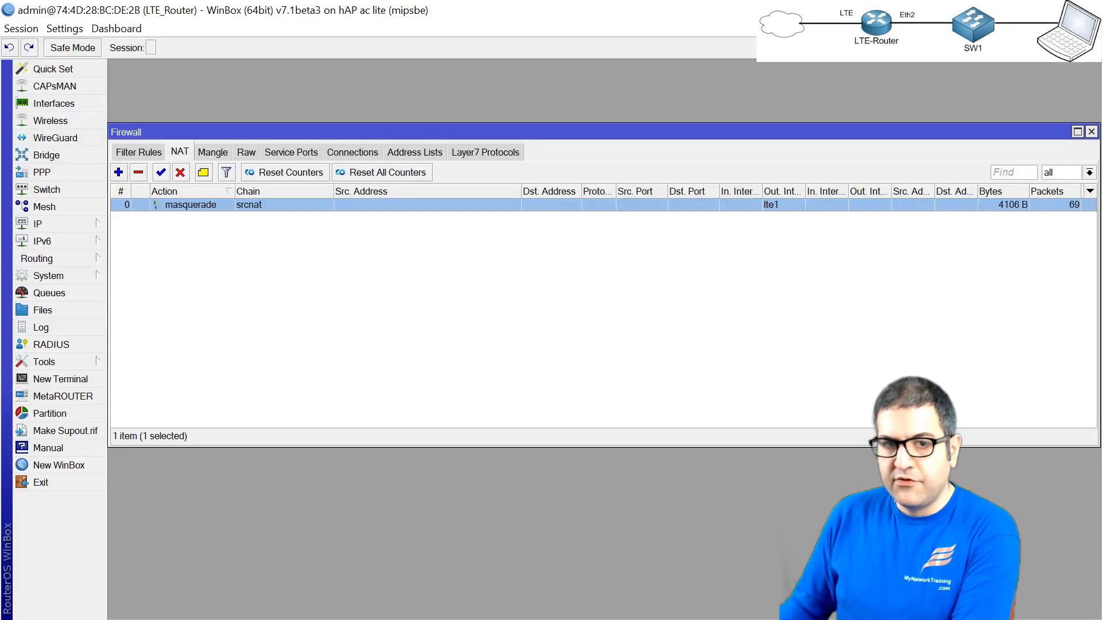
- Switch to WinBox and check the lte1 address in the IP address list and the default route's gateway in the route list
left_click(58, 222)
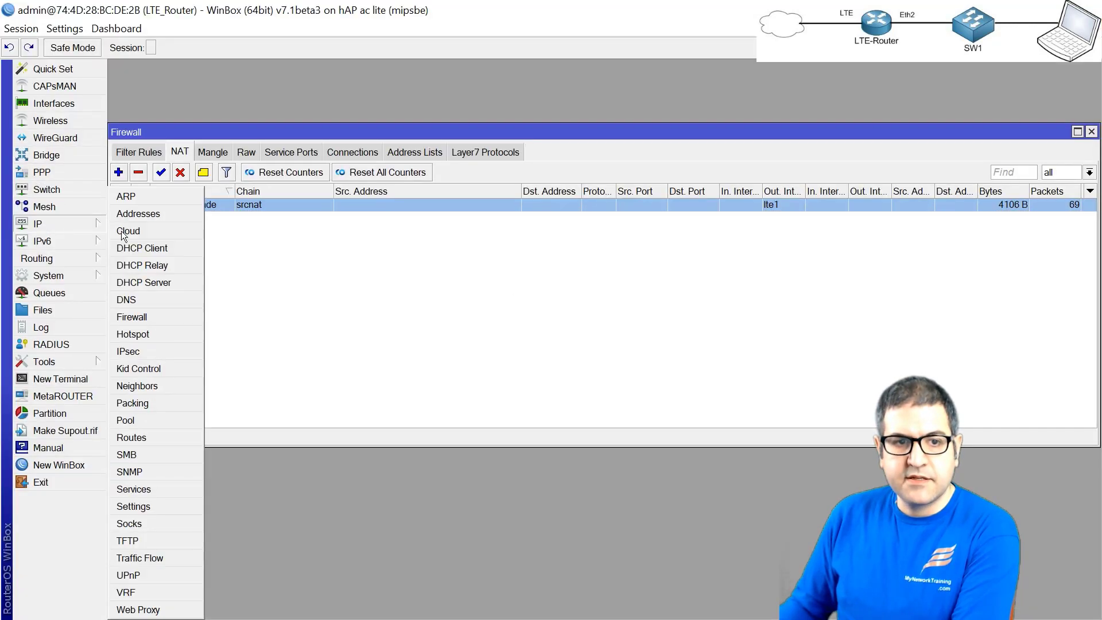
left_click(176, 214)
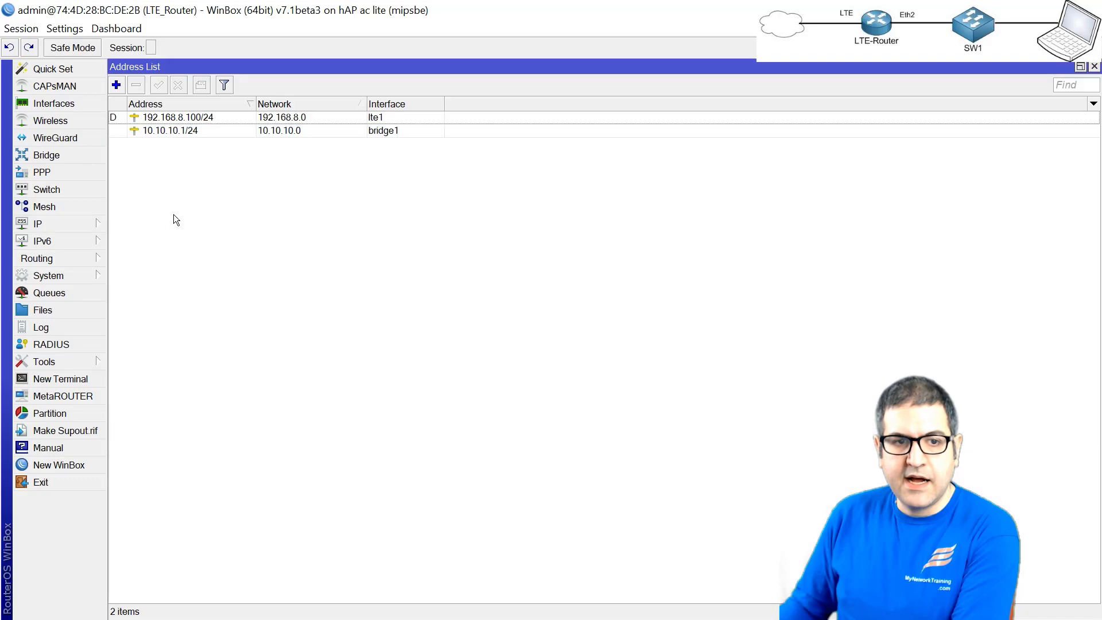
left_click(195, 117)
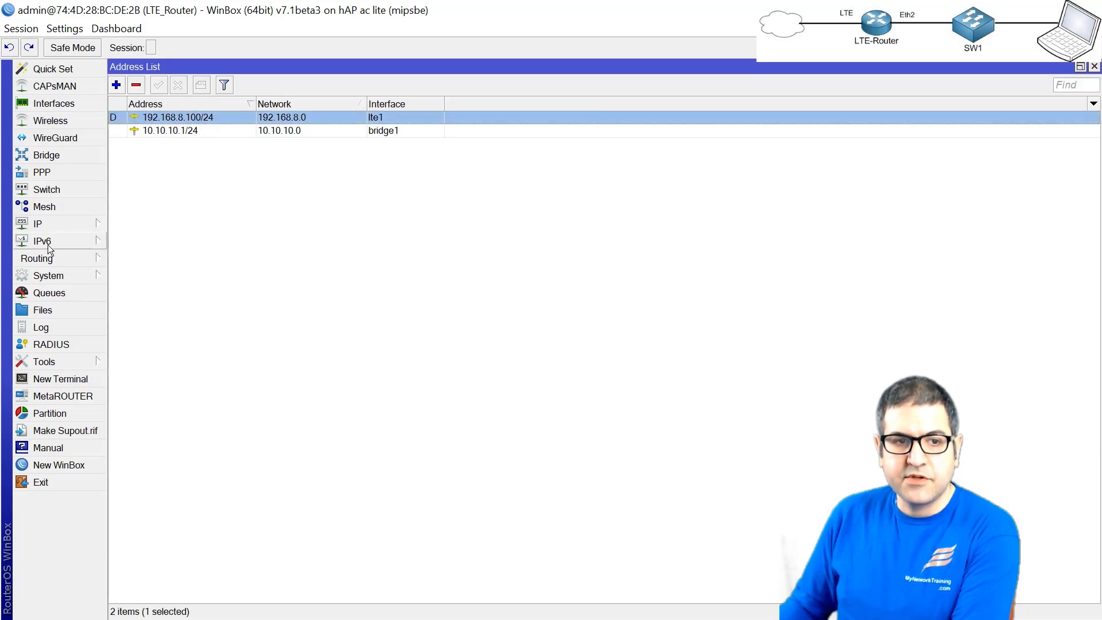
left_click(66, 222)
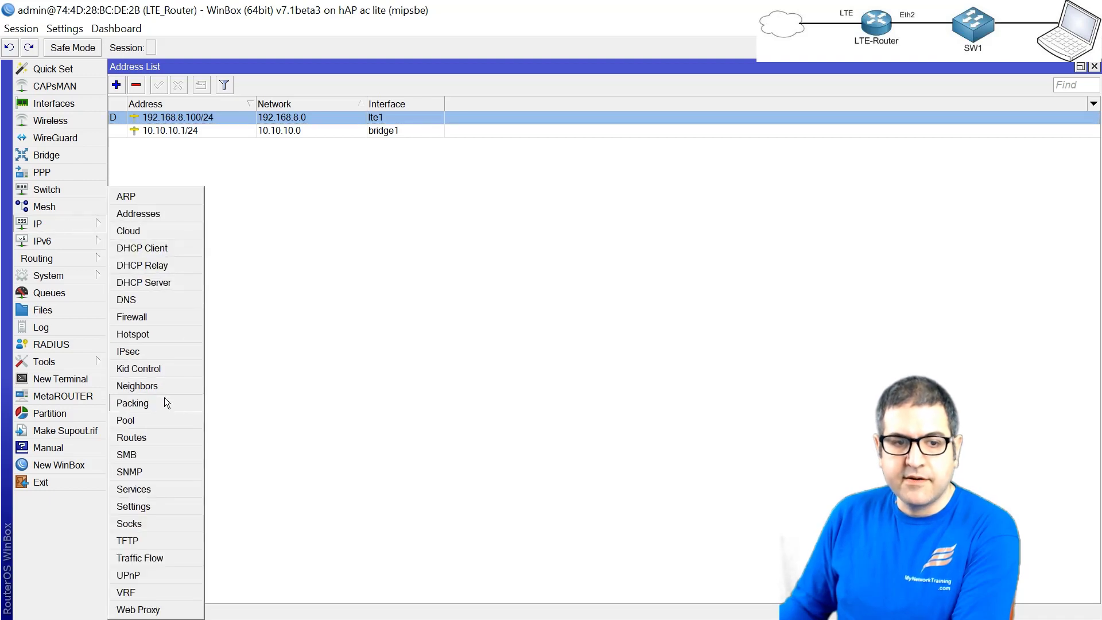
left_click(157, 435)
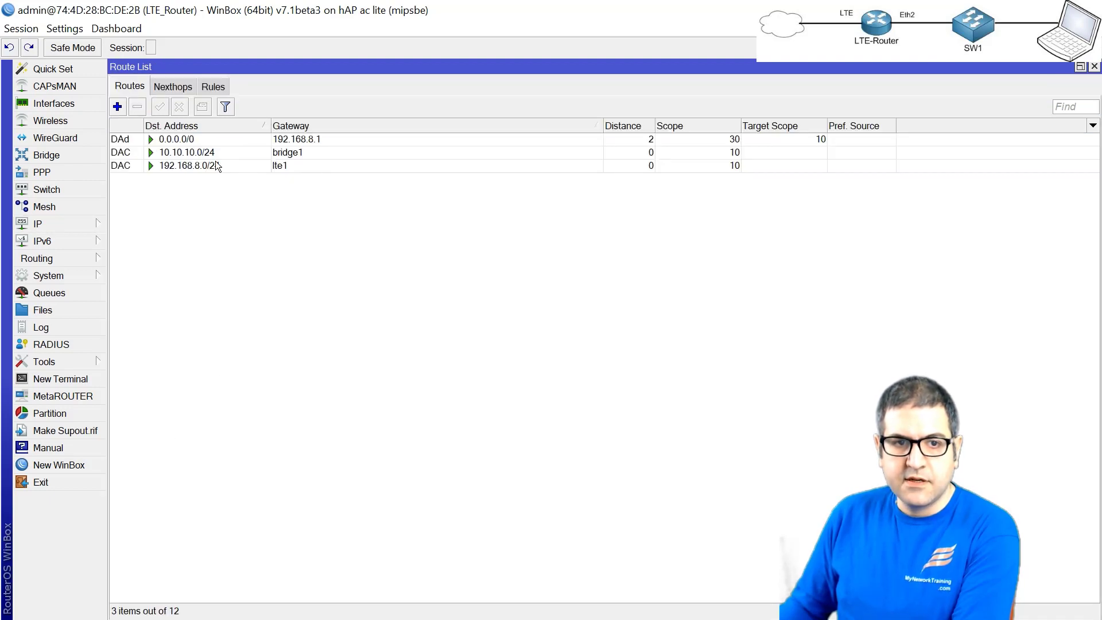
left_click(293, 139)
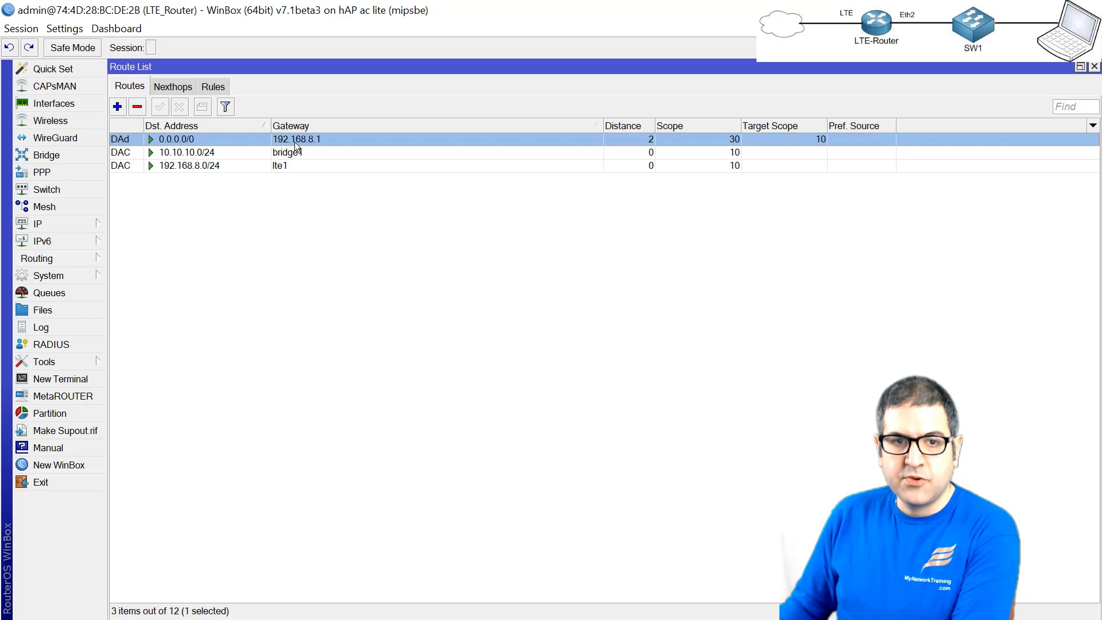
left_click(1094, 67)
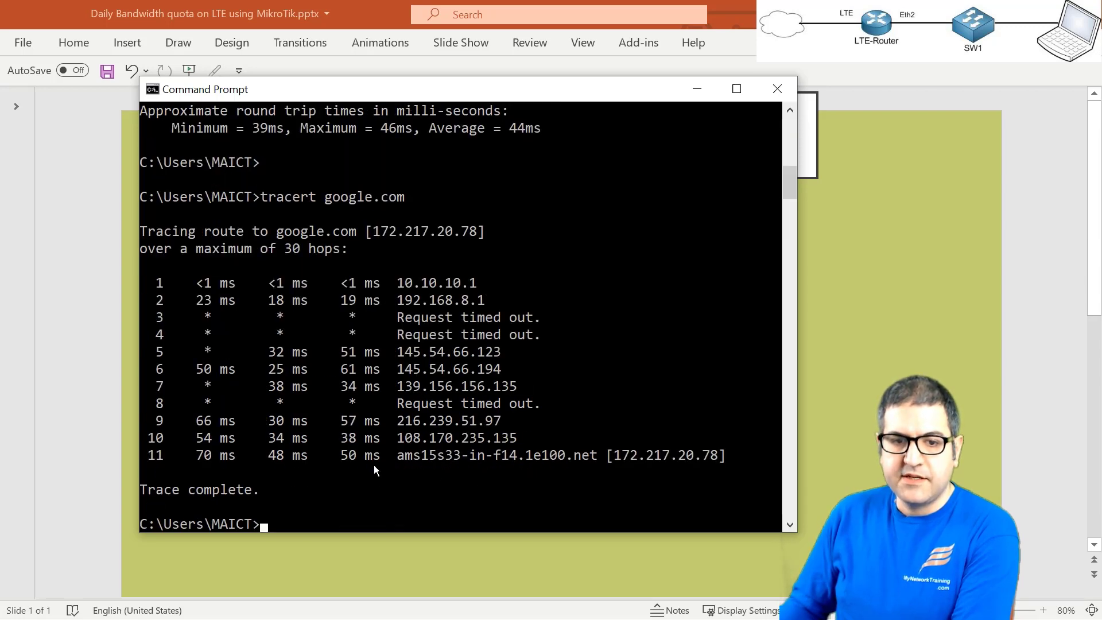
- Close the Command Prompt, run an internet speed test at speedtest.net in the browser and check the download result
left_click(778, 88)
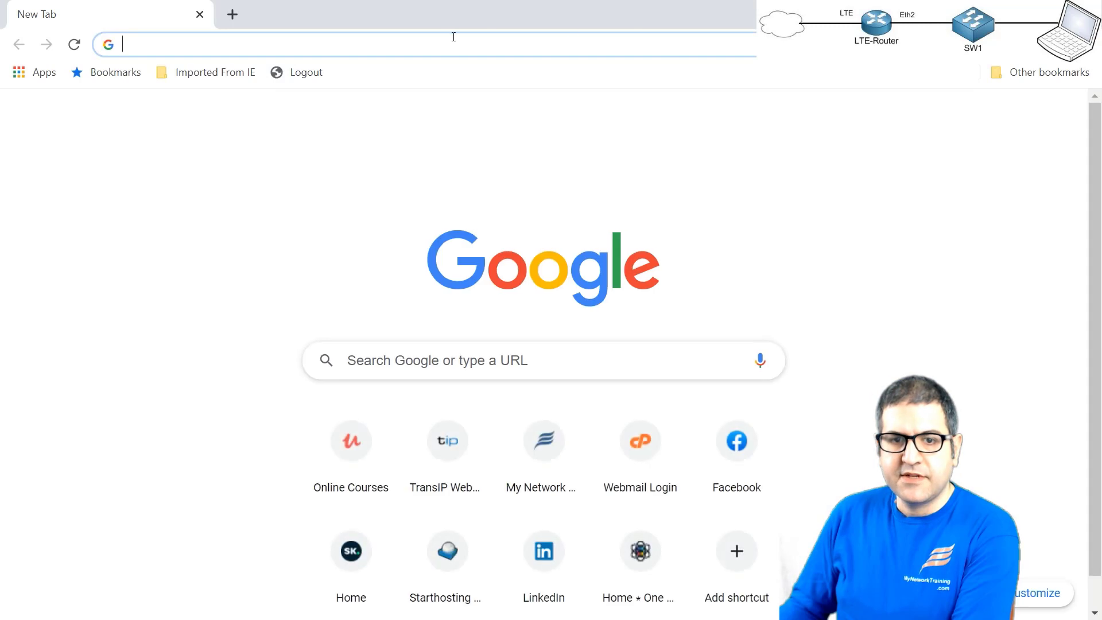
type("speedtests.net")
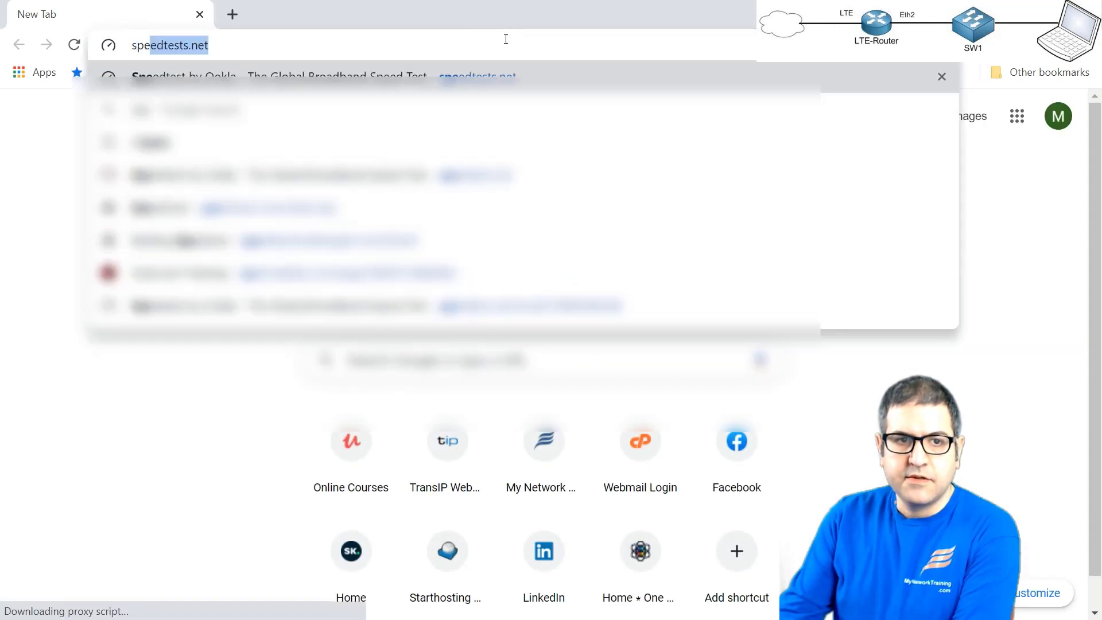
key("Return")
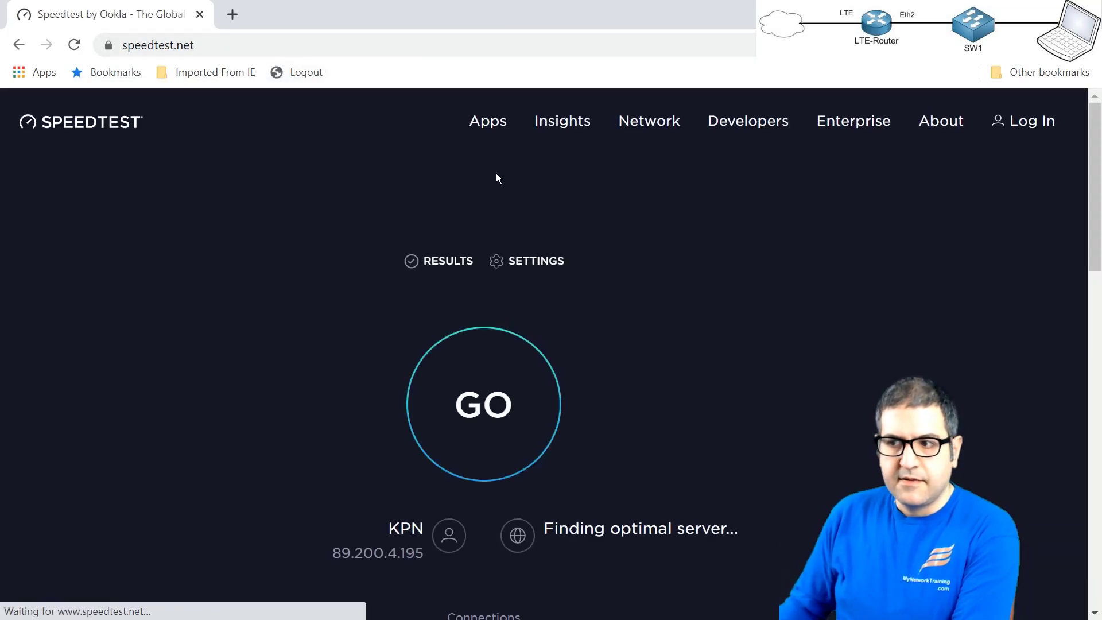
left_click(488, 373)
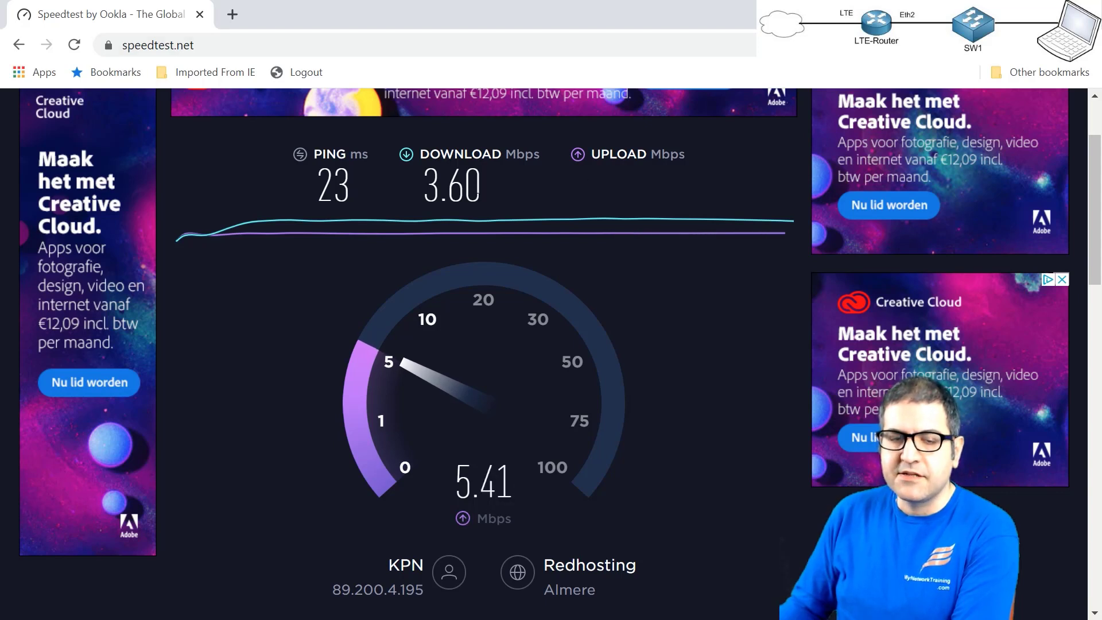
double_click(487, 199)
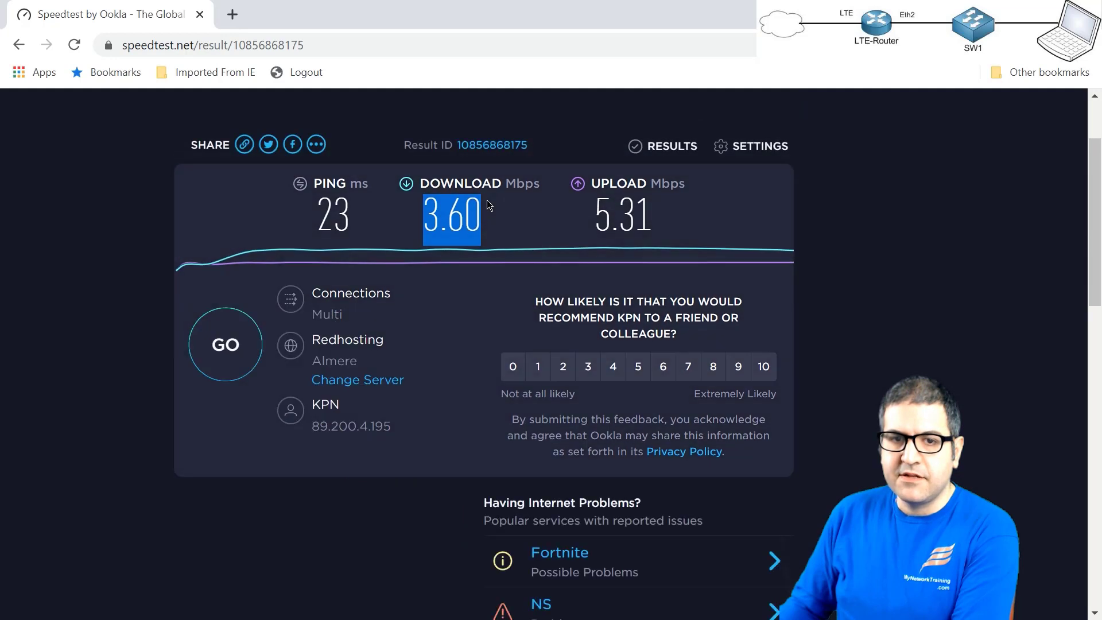
left_click_drag(411, 219, 497, 218)
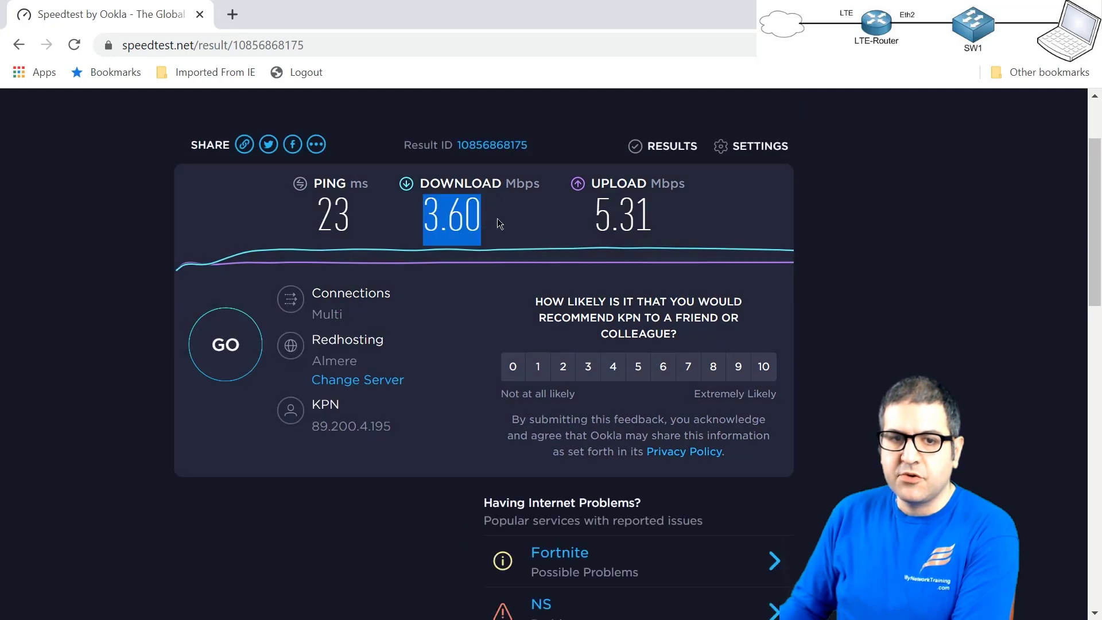
left_click(199, 13)
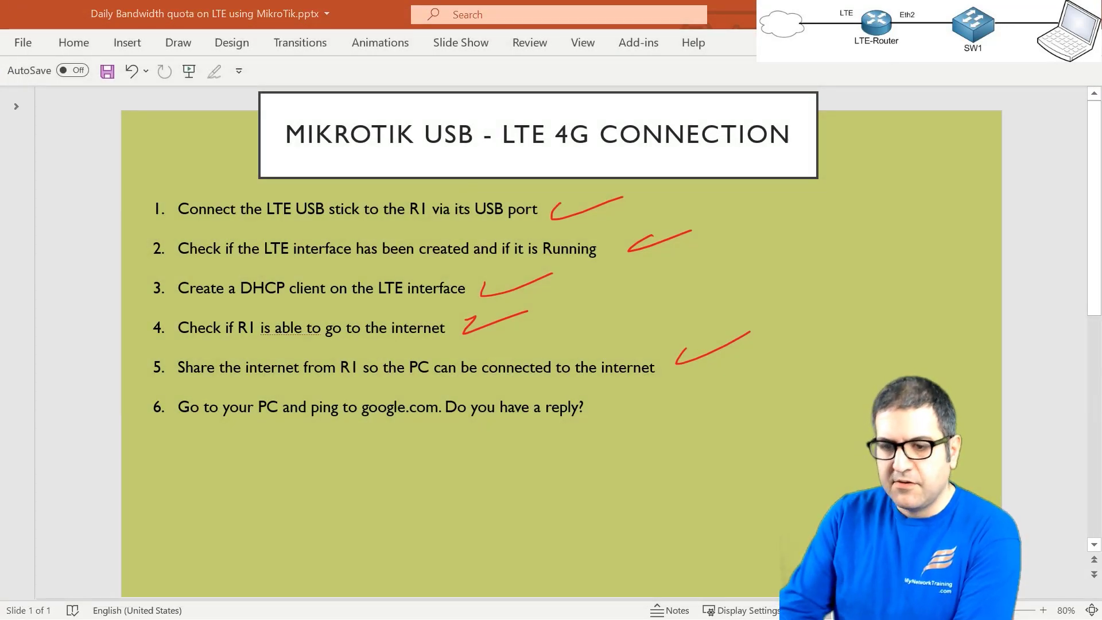
- Switch to Calculator and divide 4000 by 8 to convert the download speed from kilobits to kilobytes per second
key("alt+Tab")
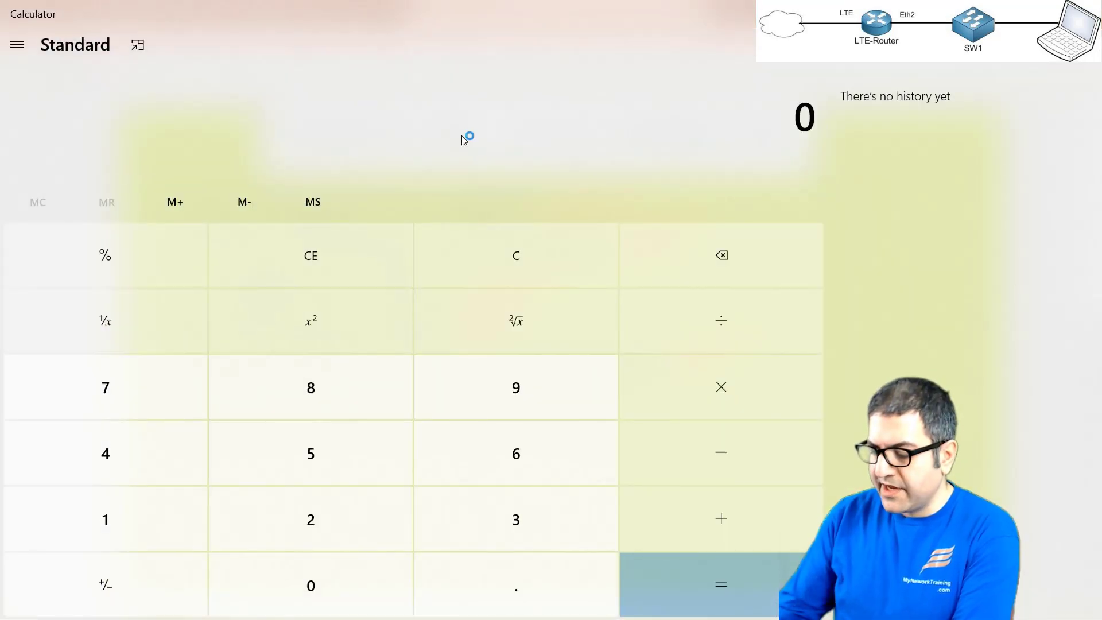
type("4")
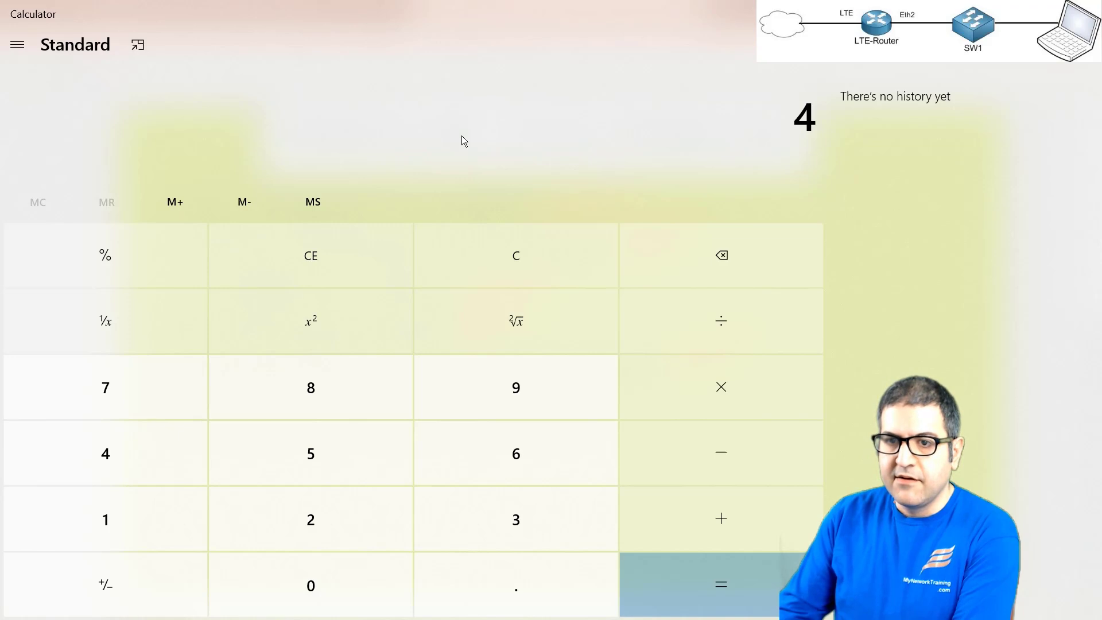
type(",000")
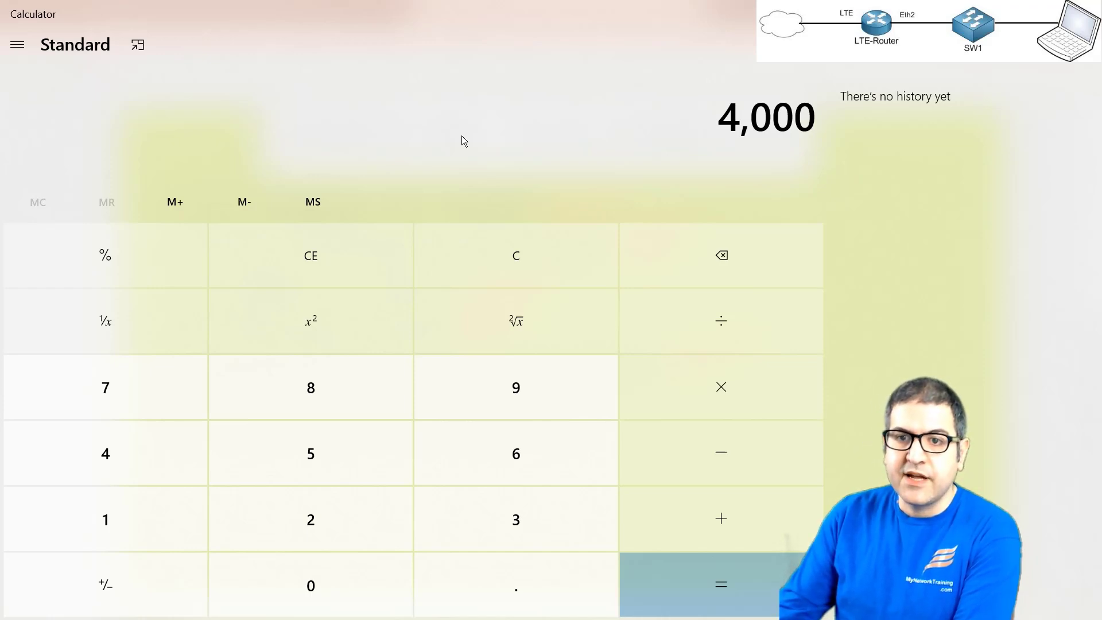
key("slash")
key("8")
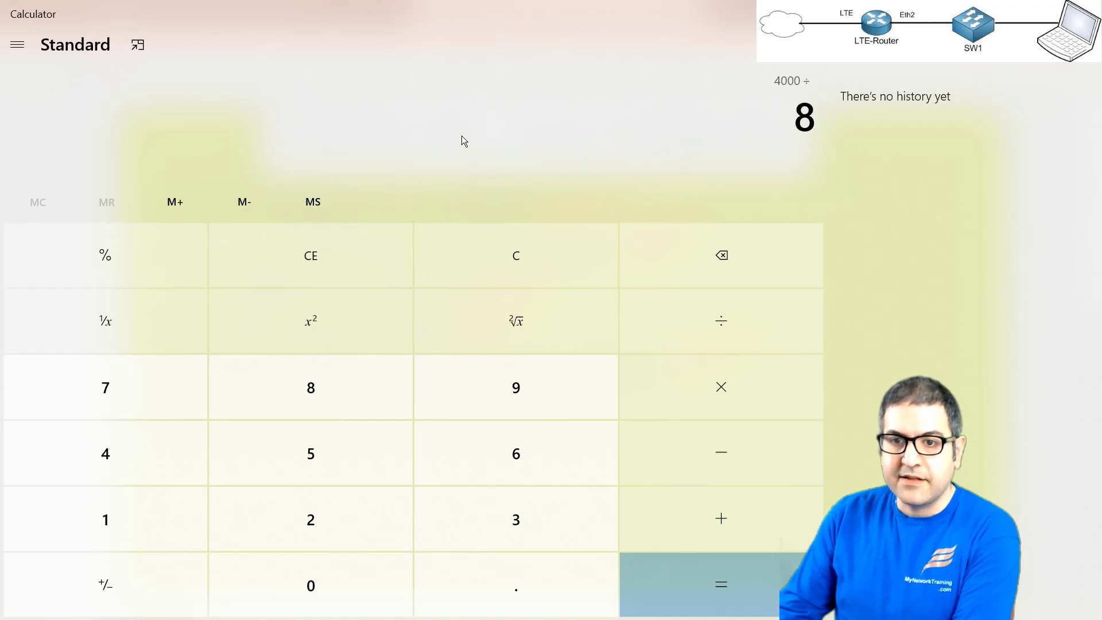
key("Return")
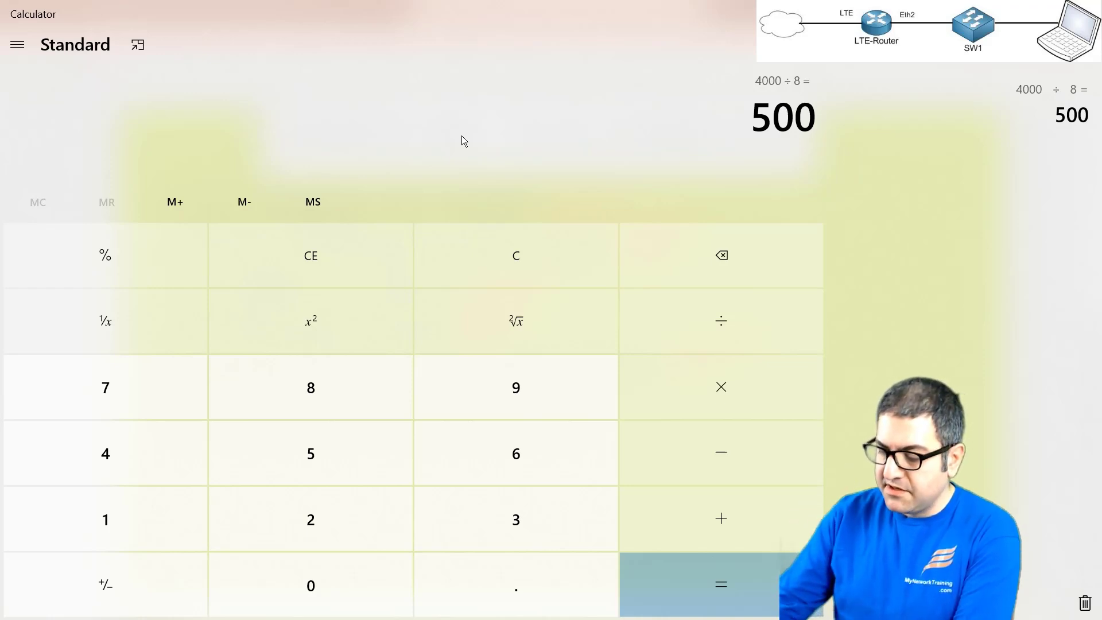
- Multiply the per-second result by 60 and again by 60 to get the hourly data volume
key("asterisk")
type("60")
key("Return")
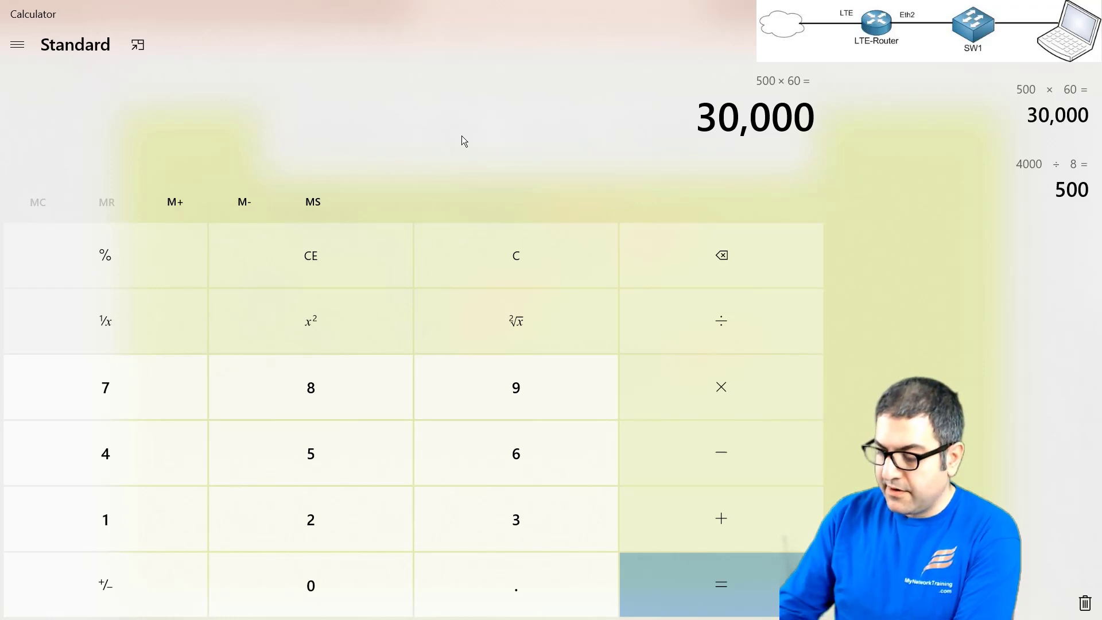
key("asterisk")
type("60")
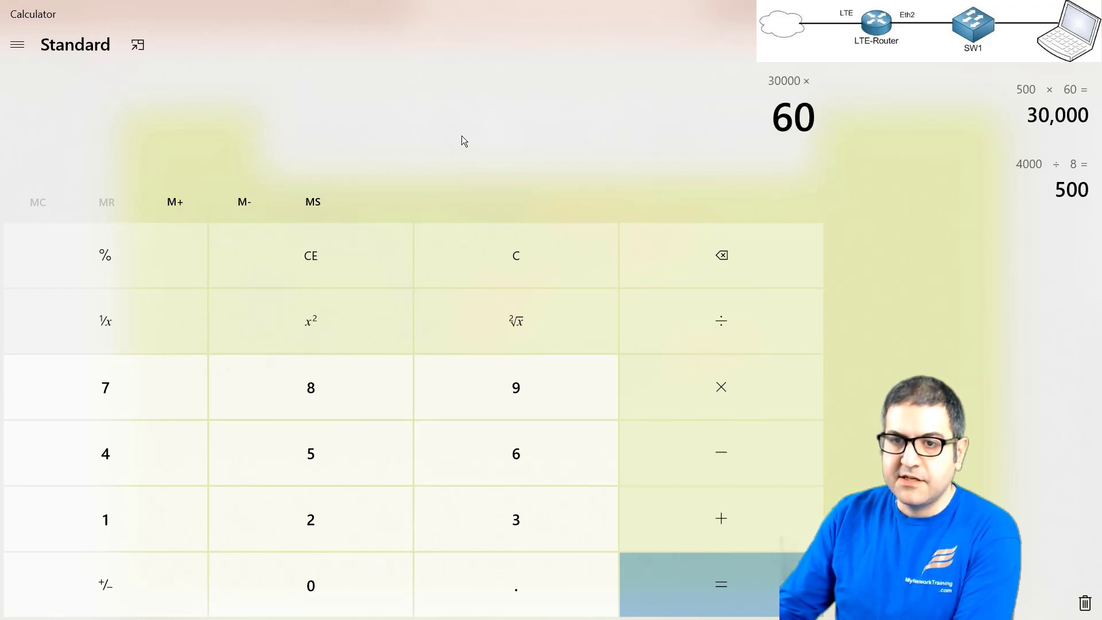
key("Return")
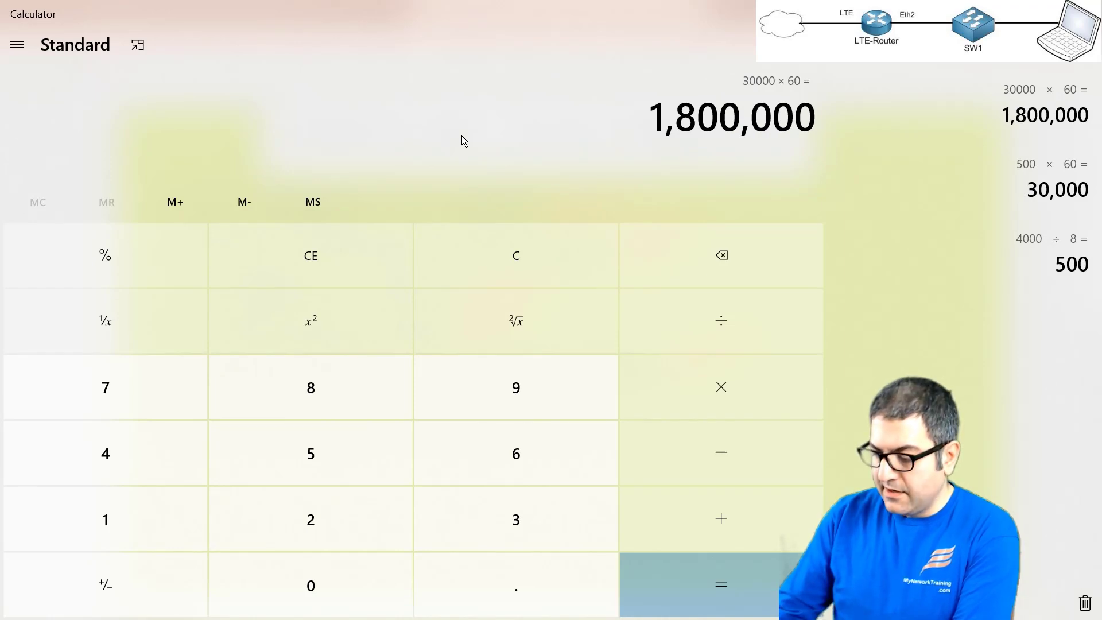
- Multiply the hourly data volume by 24 and divide it by 1,000,000 to get the daily usage in gigabytes
key("asterisk")
type("24")
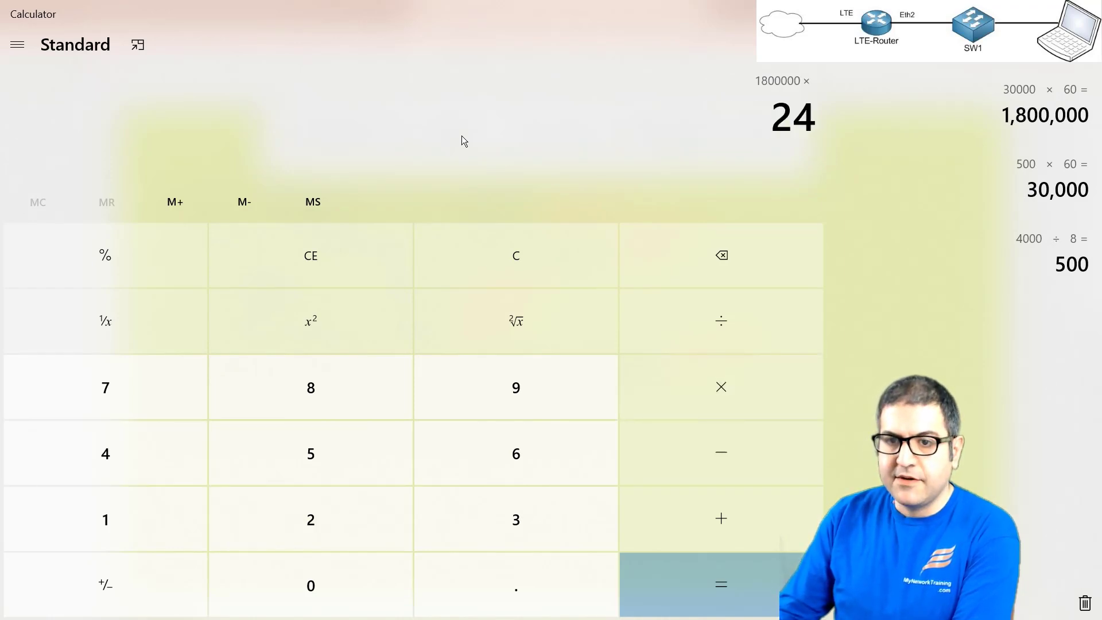
key("Return")
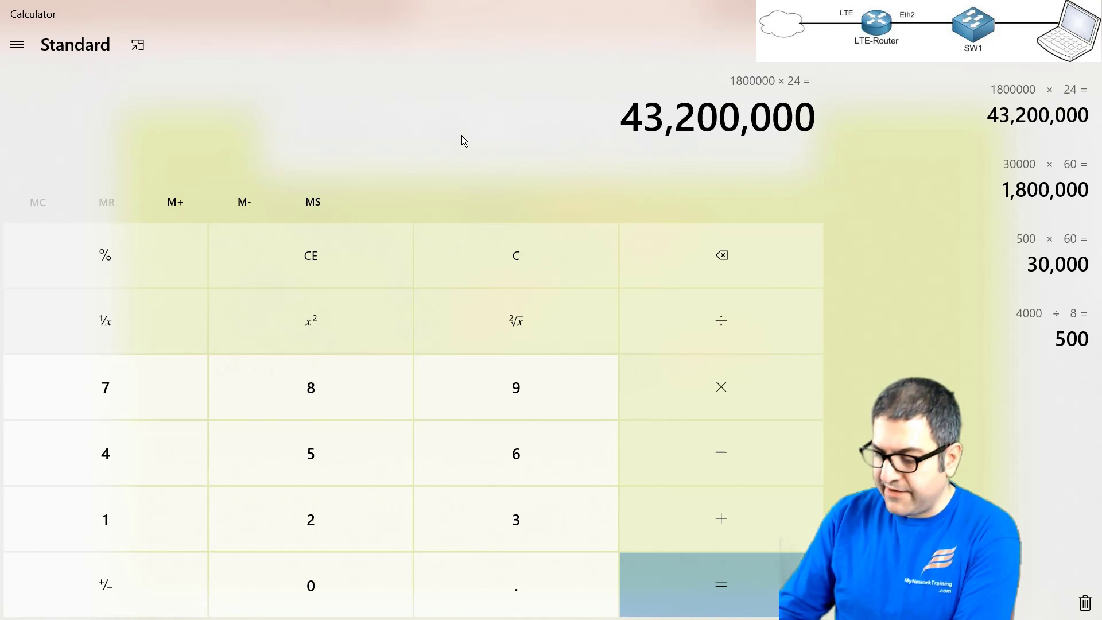
key("slash")
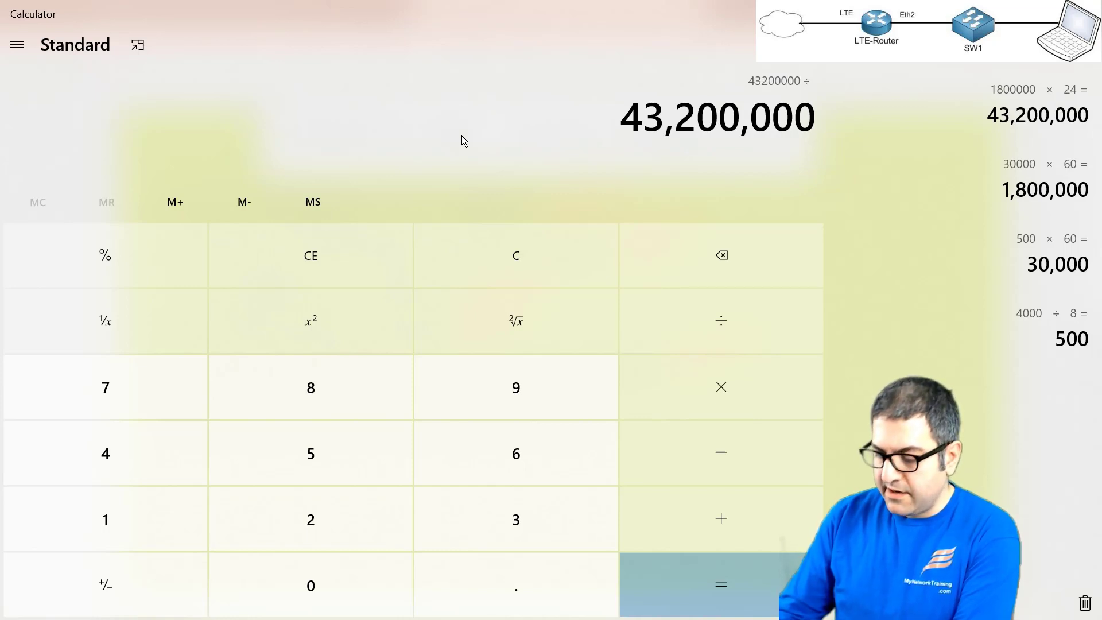
type("1,000,000")
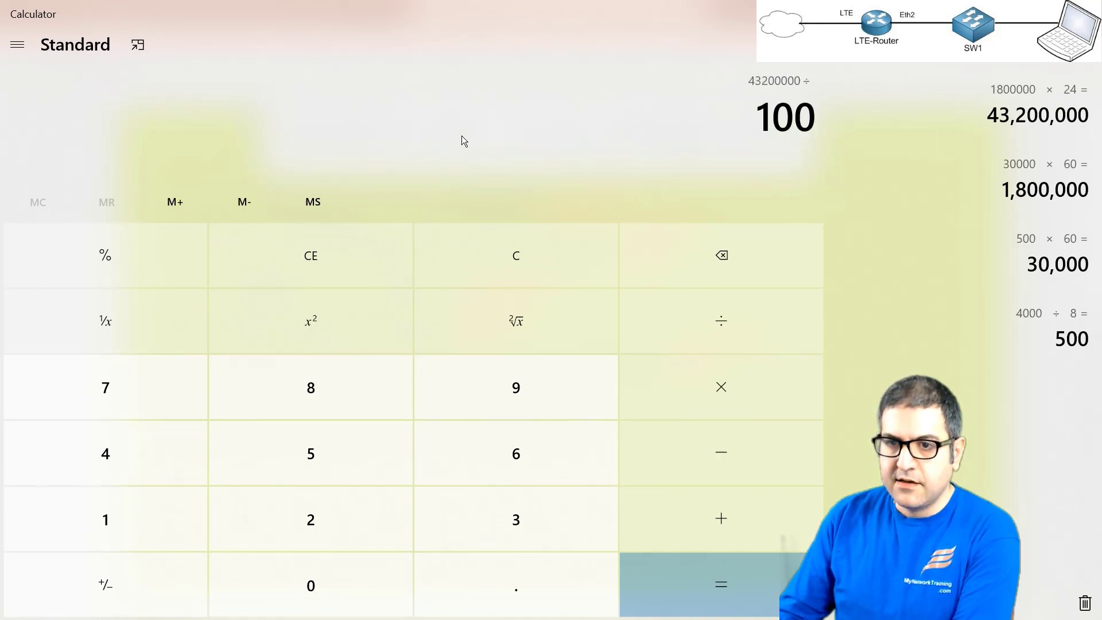
key("Return")
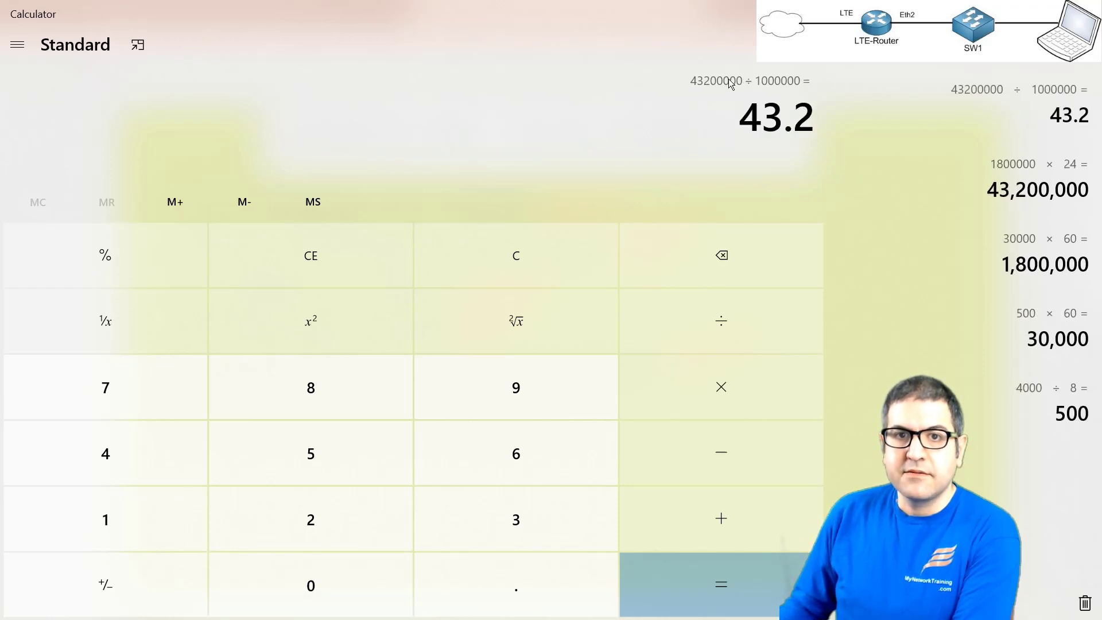
left_click_drag(739, 114, 817, 115)
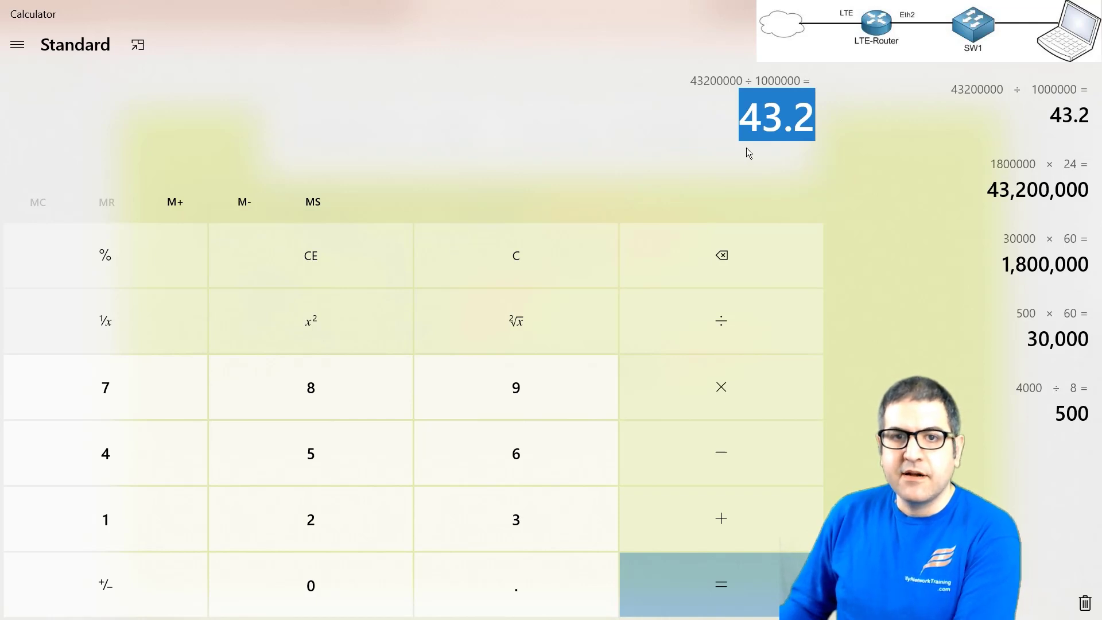
left_click_drag(740, 115, 815, 114)
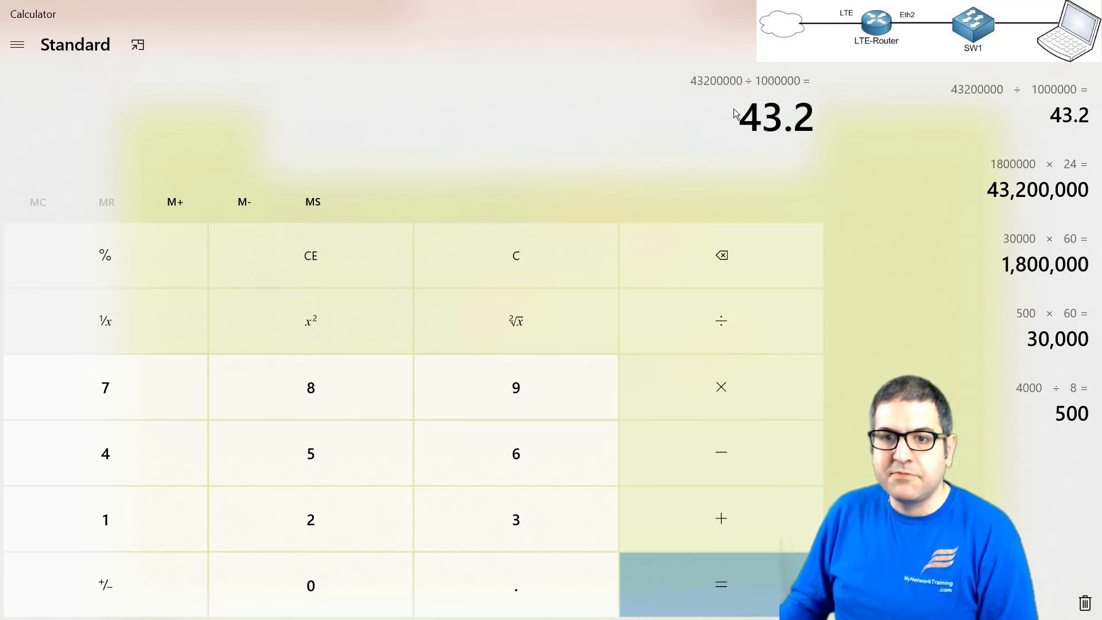
left_click_drag(743, 117, 810, 116)
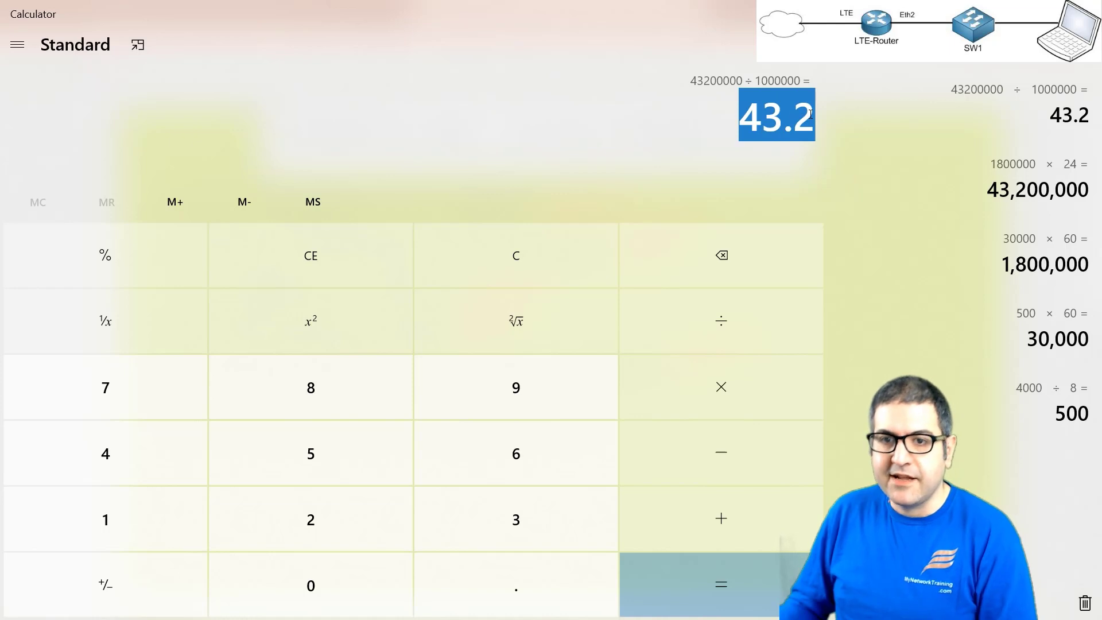
left_click(691, 116)
- Clear the calculation and multiply 40 by 30 to estimate the monthly data usage in gigabytes
key("Escape")
type("40")
key("asterisk")
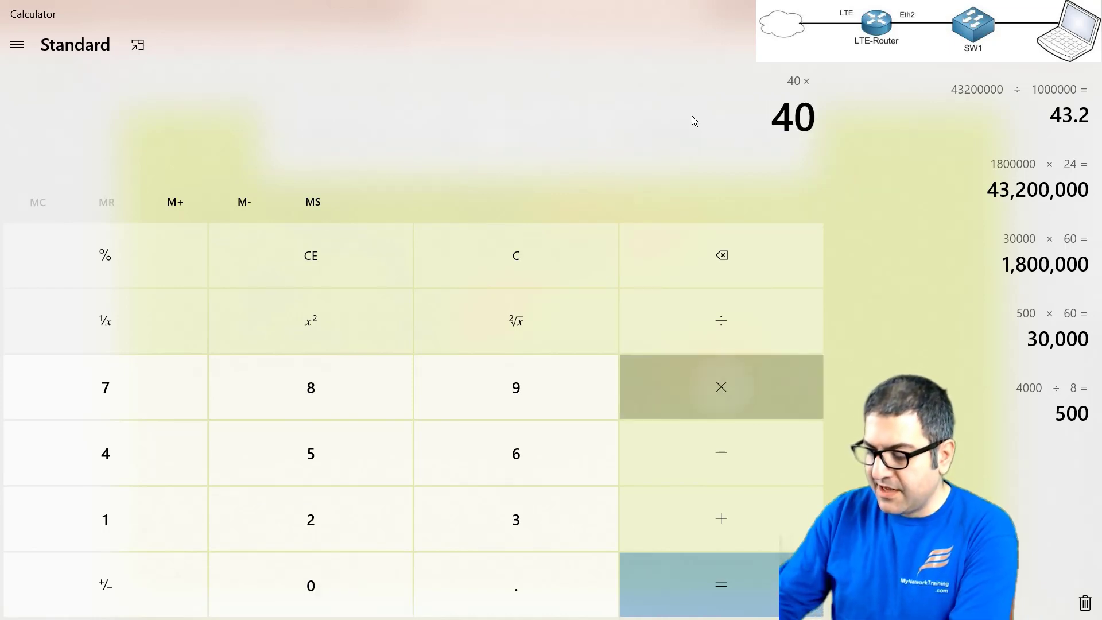
type("30")
key("Return")
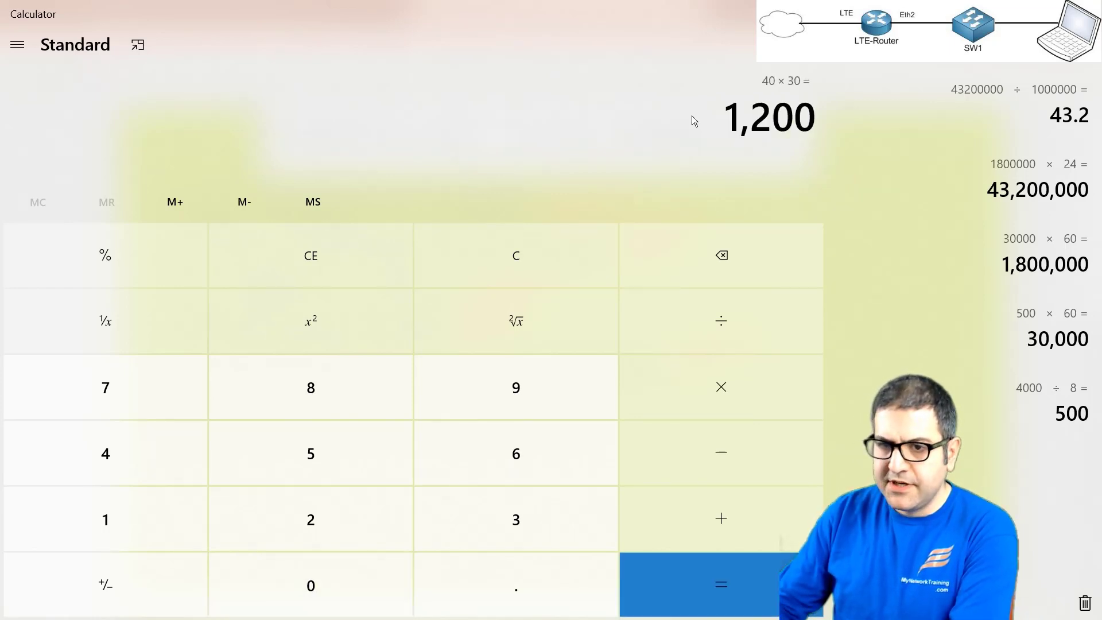